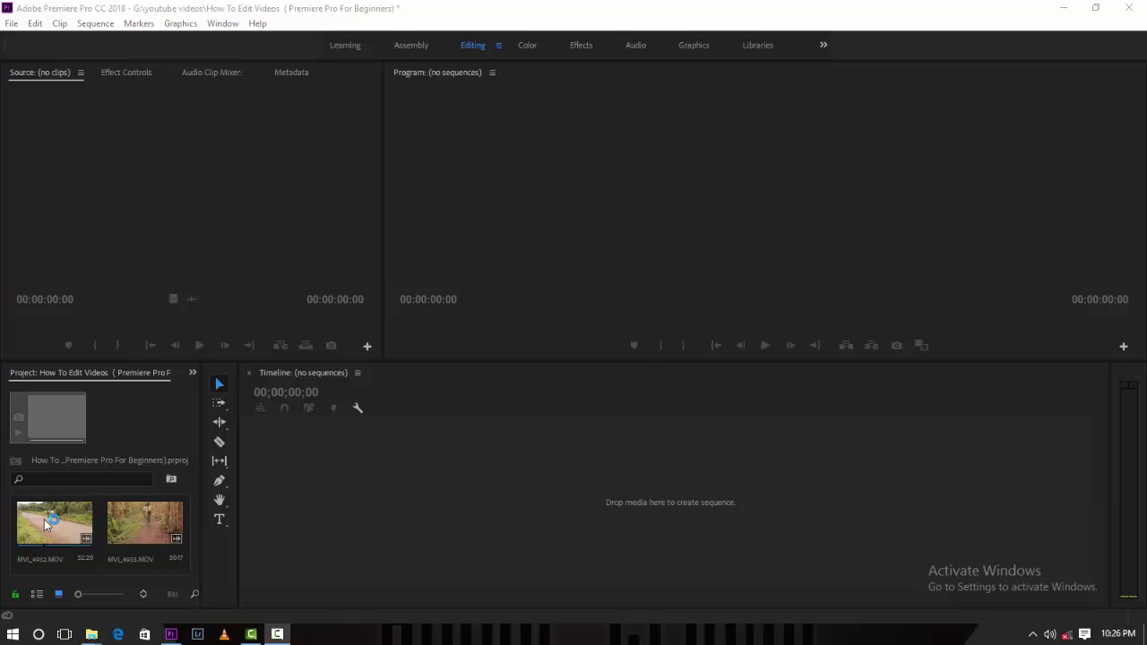
- Open MVI_4932.MOV for source preview and mark its In point at 00:00:05:10
{"action": "double_click", "coordinate": [44, 520]}
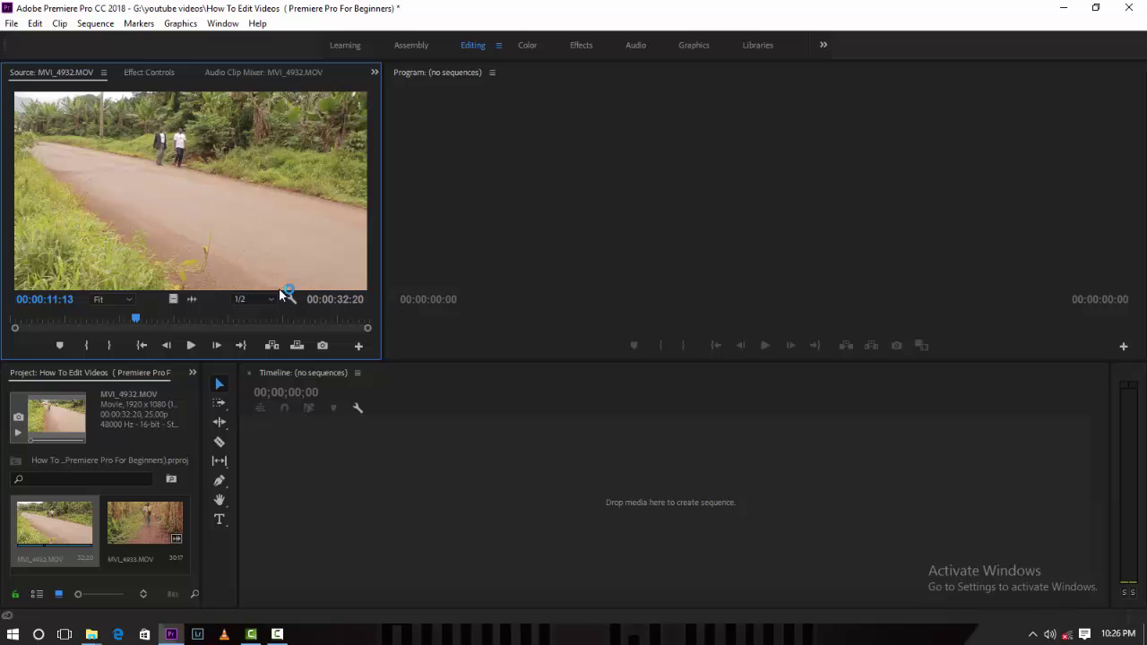
{"action": "left_click", "coordinate": [71, 319]}
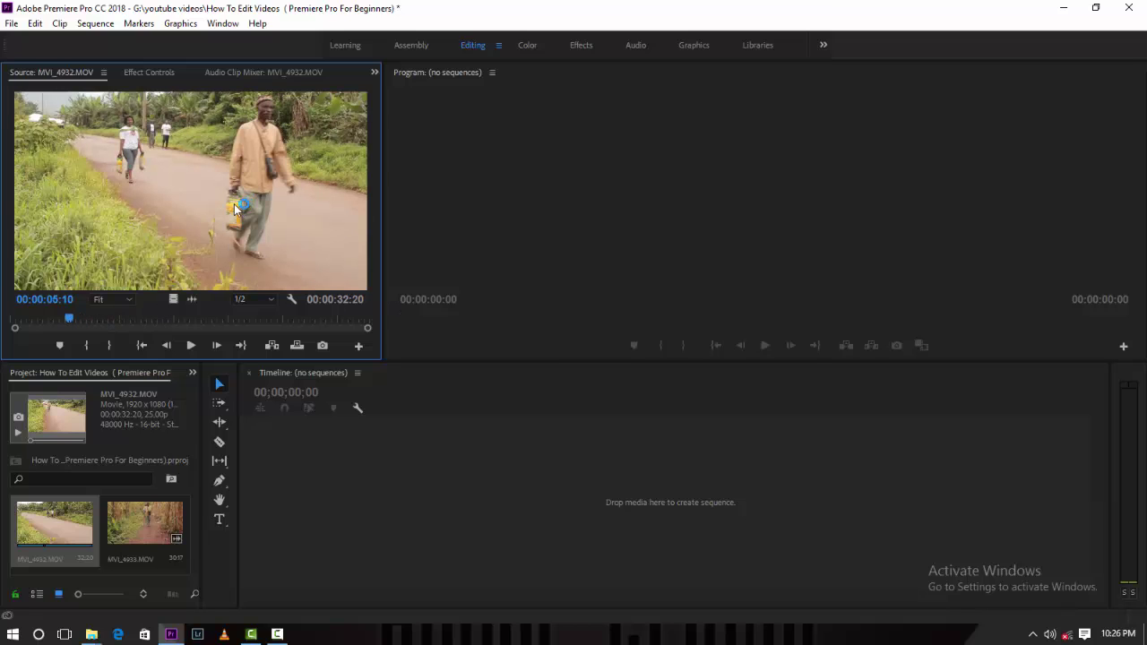
{"action": "left_click", "coordinate": [87, 345]}
{"action": "left_click", "coordinate": [86, 346]}
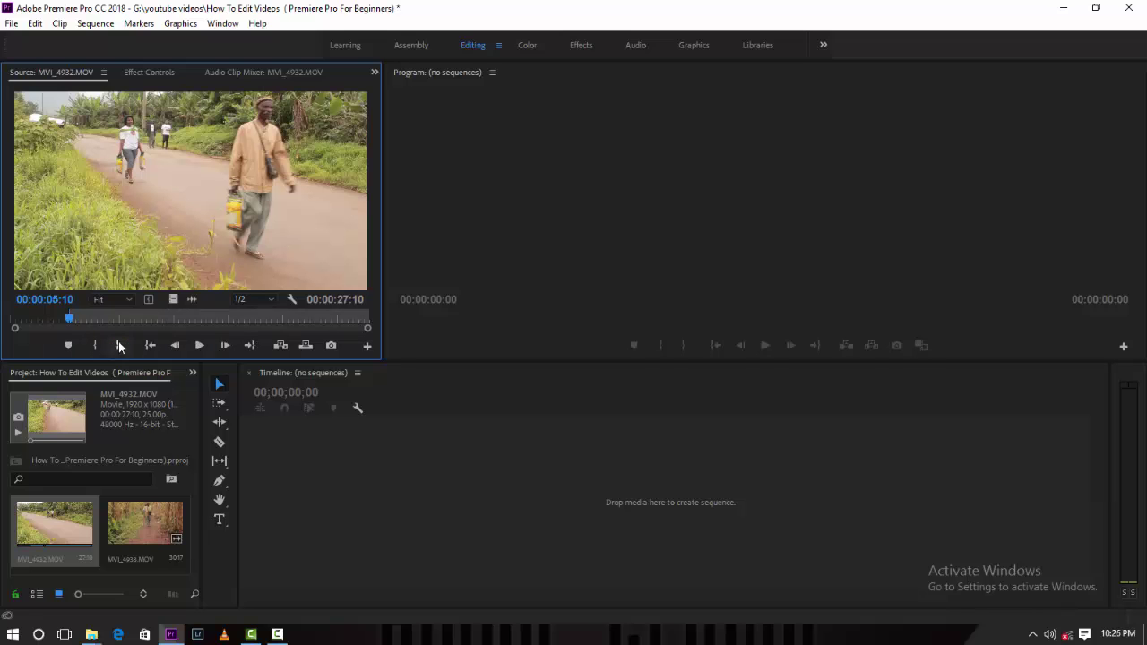
- Mark the Out point of MVI_4932.MOV at 00:00:23:22 and create a sequence from the marked range
{"action": "left_click_drag", "start_coordinate": [76, 313], "coordinate": [274, 332]}
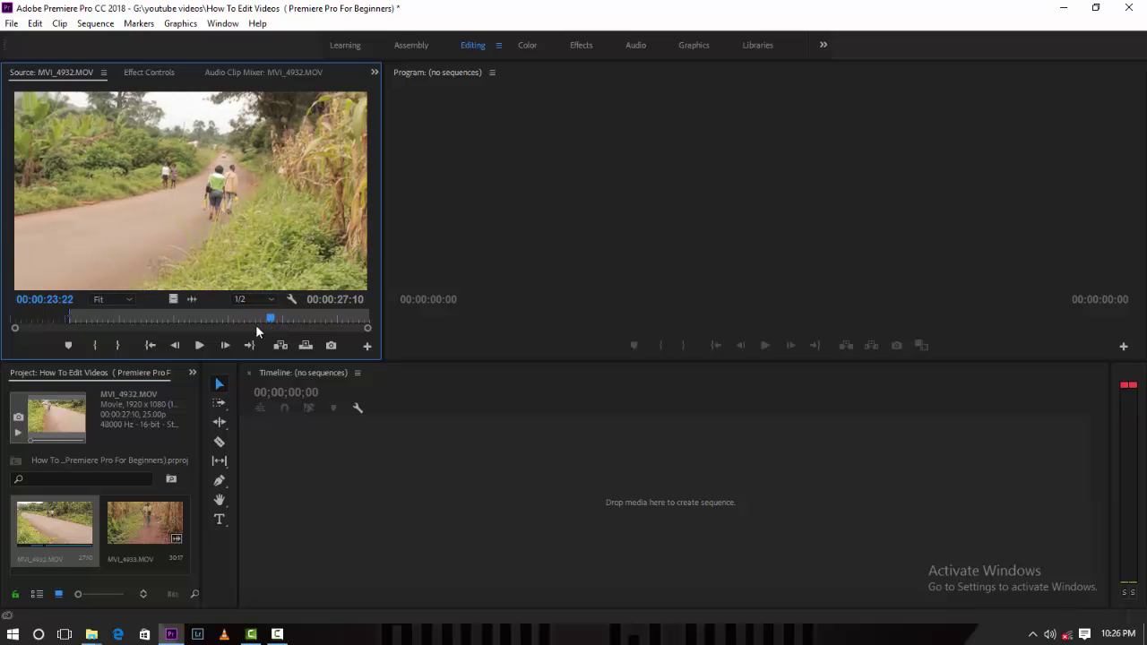
{"action": "left_click", "coordinate": [118, 345]}
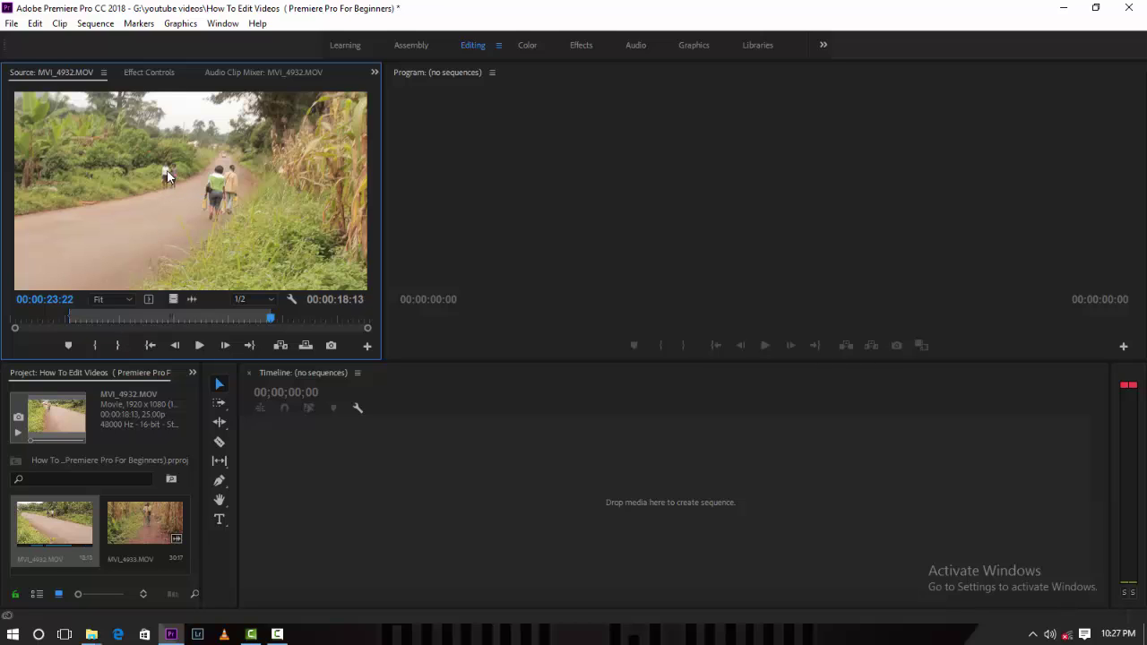
{"action": "left_click_drag", "start_coordinate": [305, 518], "coordinate": [320, 520]}
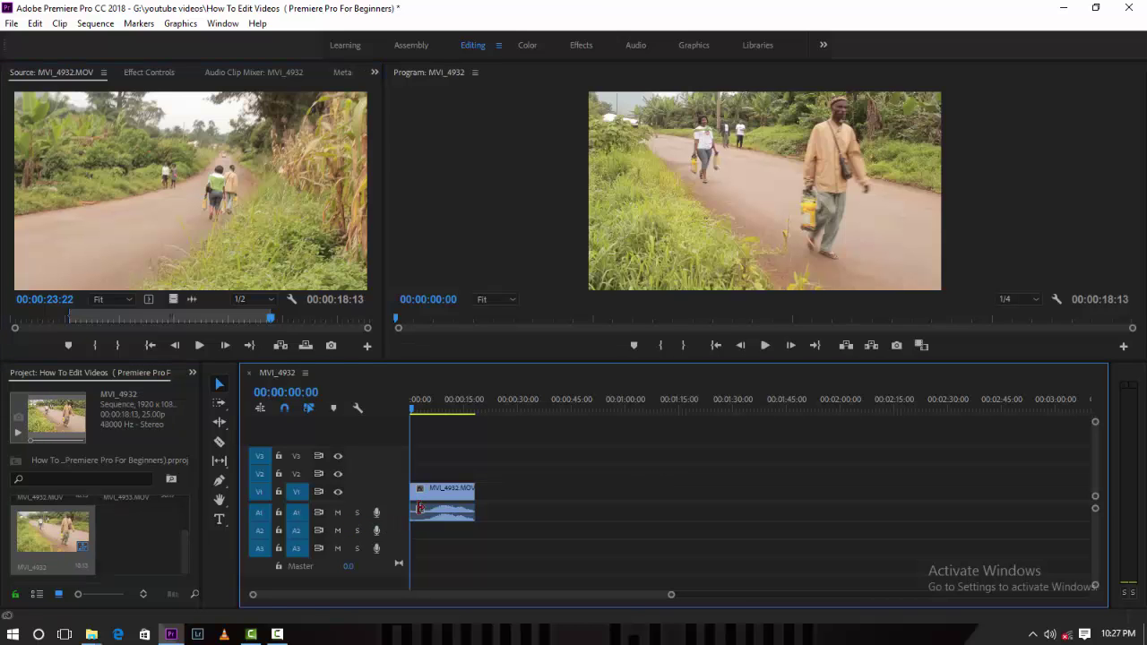
{"action": "mouse_move", "coordinate": [409, 411]}
{"action": "left_mouse_down"}
{"action": "mouse_move", "coordinate": [420, 412]}
{"action": "mouse_move", "coordinate": [408, 414]}
{"action": "left_mouse_up"}
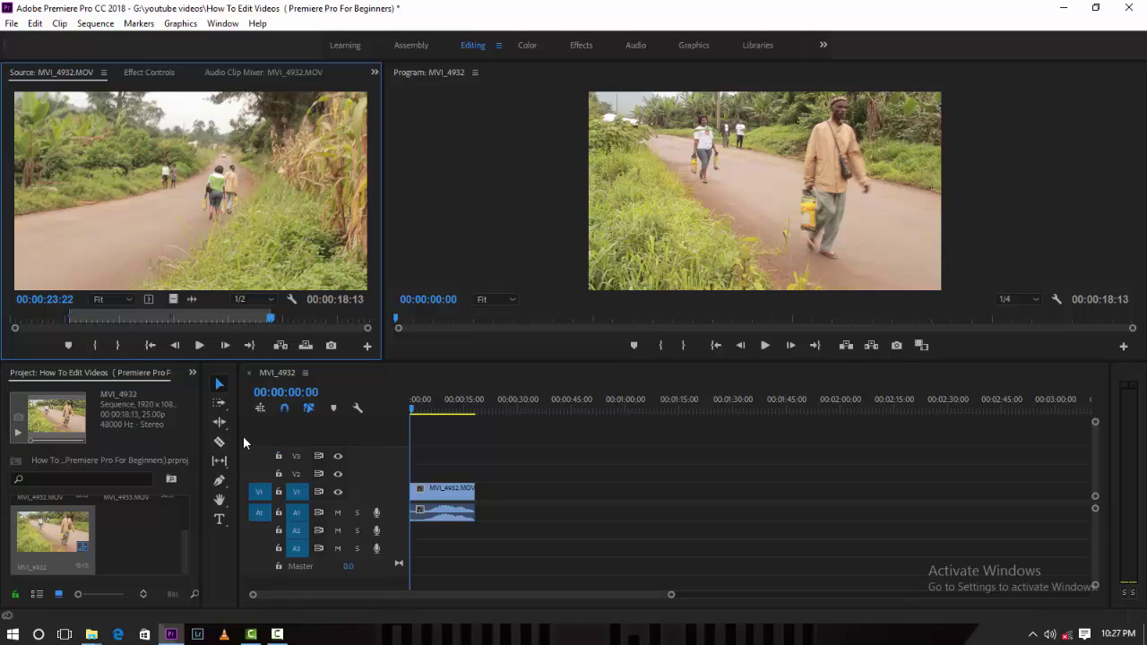
- Cut the MVI_4932 clip on V1 into six segments with the Razor tool, about 3 seconds apart
{"action": "left_click", "coordinate": [220, 444]}
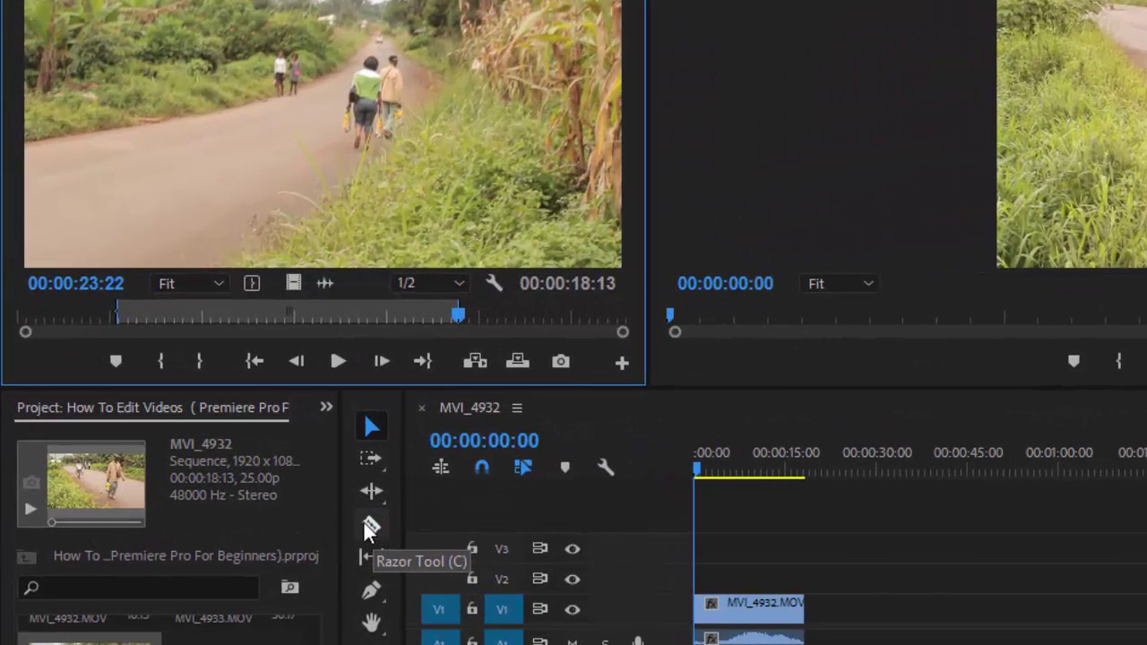
{"action": "left_click", "coordinate": [364, 529]}
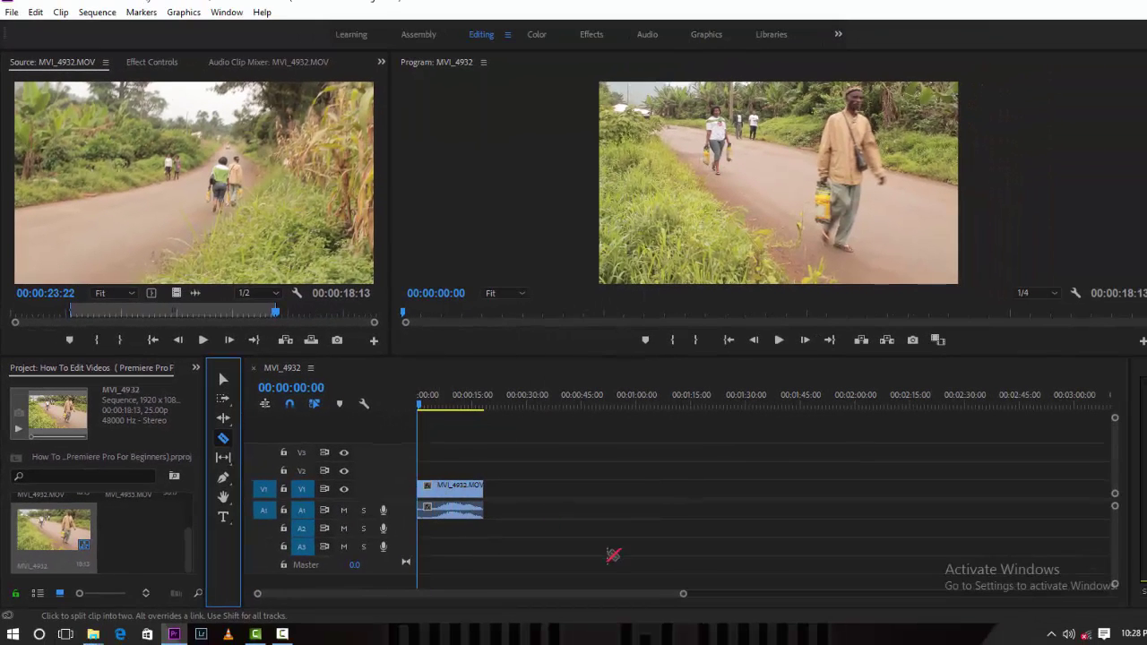
{"action": "left_click_drag", "start_coordinate": [685, 598], "coordinate": [586, 609]}
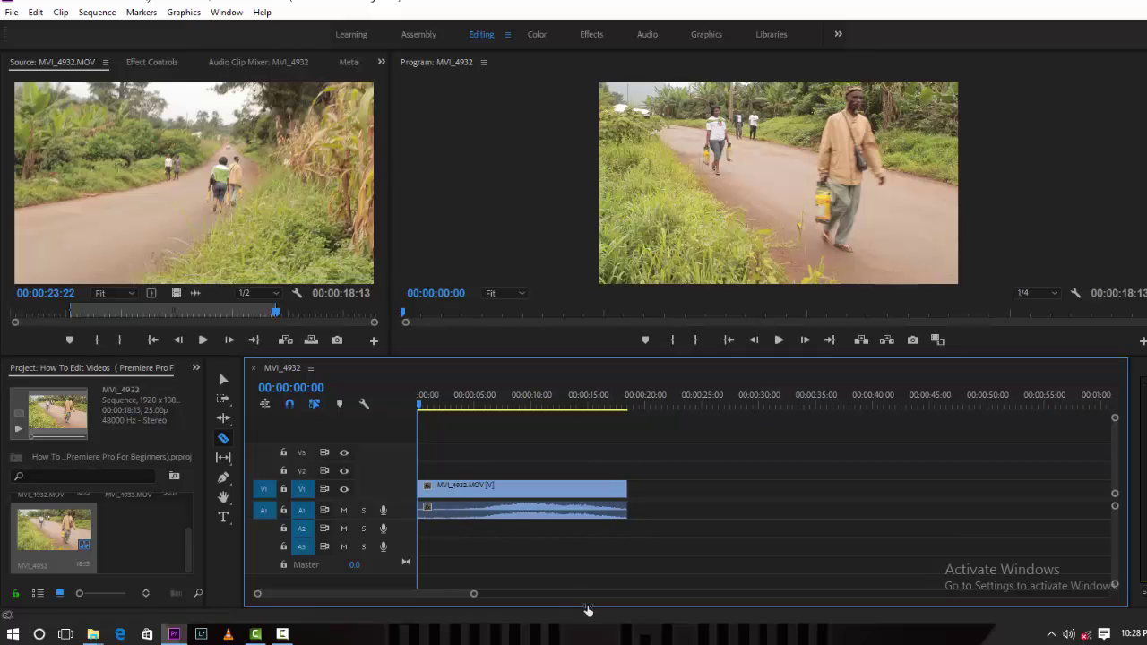
{"action": "left_click", "coordinate": [453, 494]}
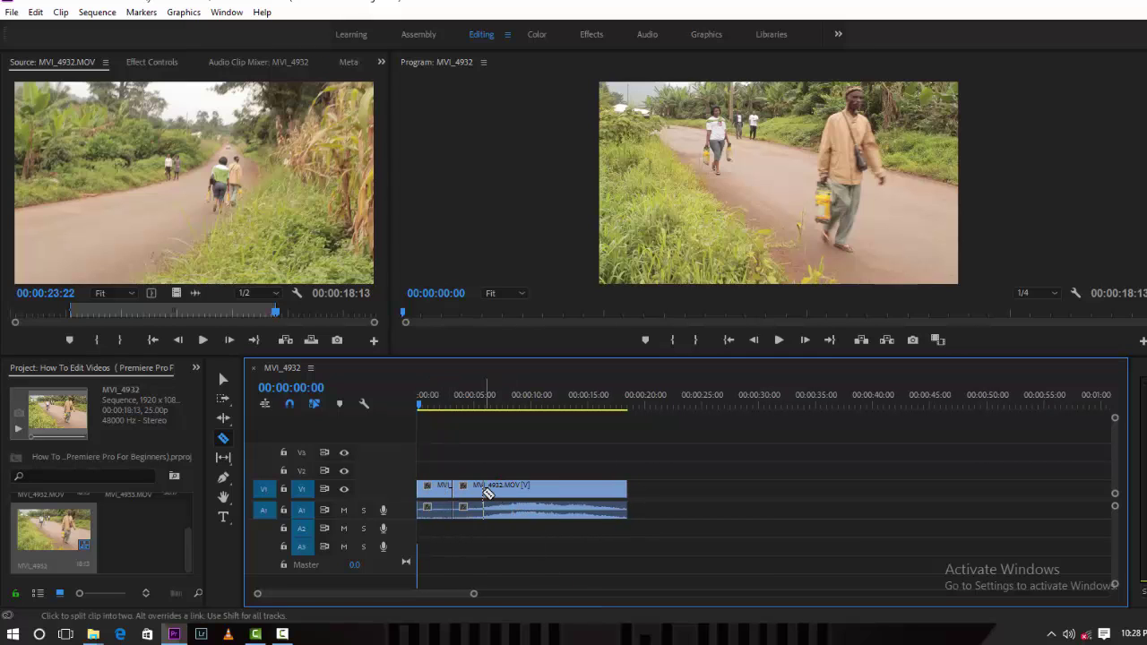
{"action": "left_click", "coordinate": [486, 492]}
{"action": "left_click", "coordinate": [522, 492]}
{"action": "left_click", "coordinate": [557, 492]}
{"action": "left_click", "coordinate": [592, 493]}
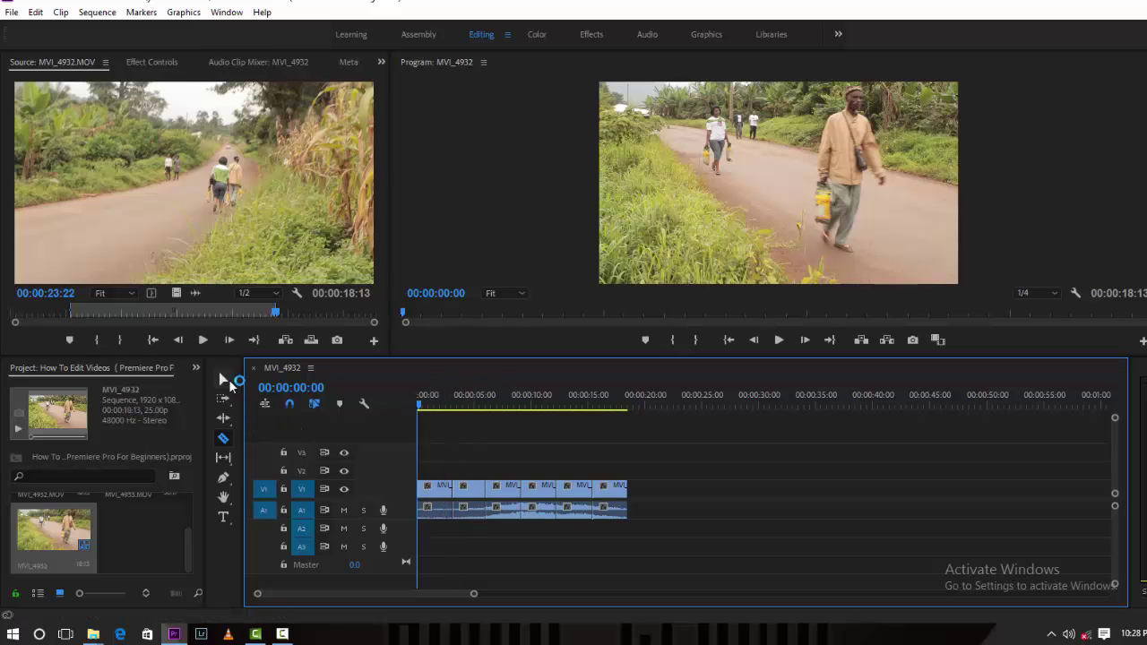
- Trim the last segment's end so the sequence ends at 00:00:16:21, and shorten the fifth segment's start to leave a gap
{"action": "left_click", "coordinate": [223, 380]}
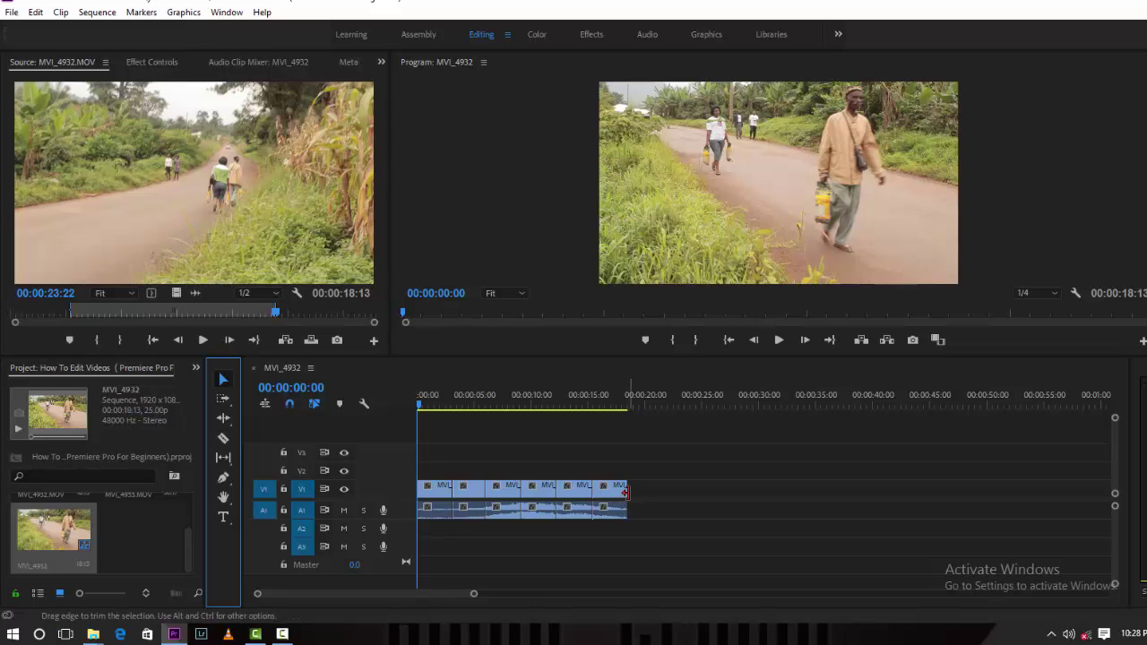
{"action": "left_click_drag", "start_coordinate": [625, 492], "coordinate": [613, 489]}
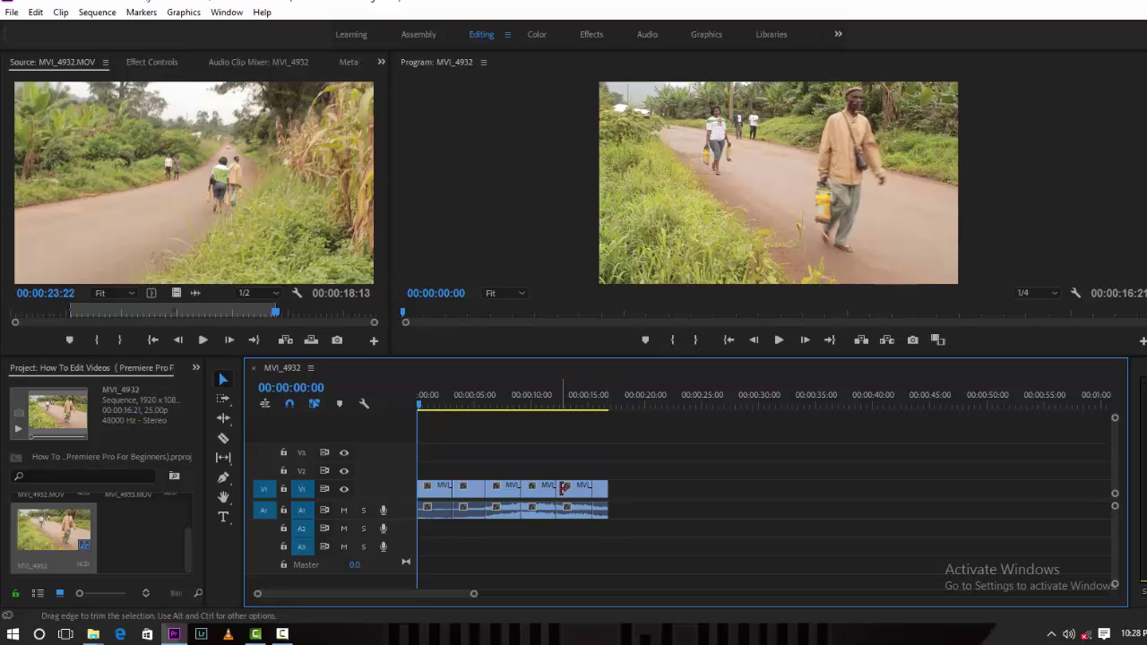
{"action": "left_click_drag", "start_coordinate": [564, 488], "coordinate": [579, 489]}
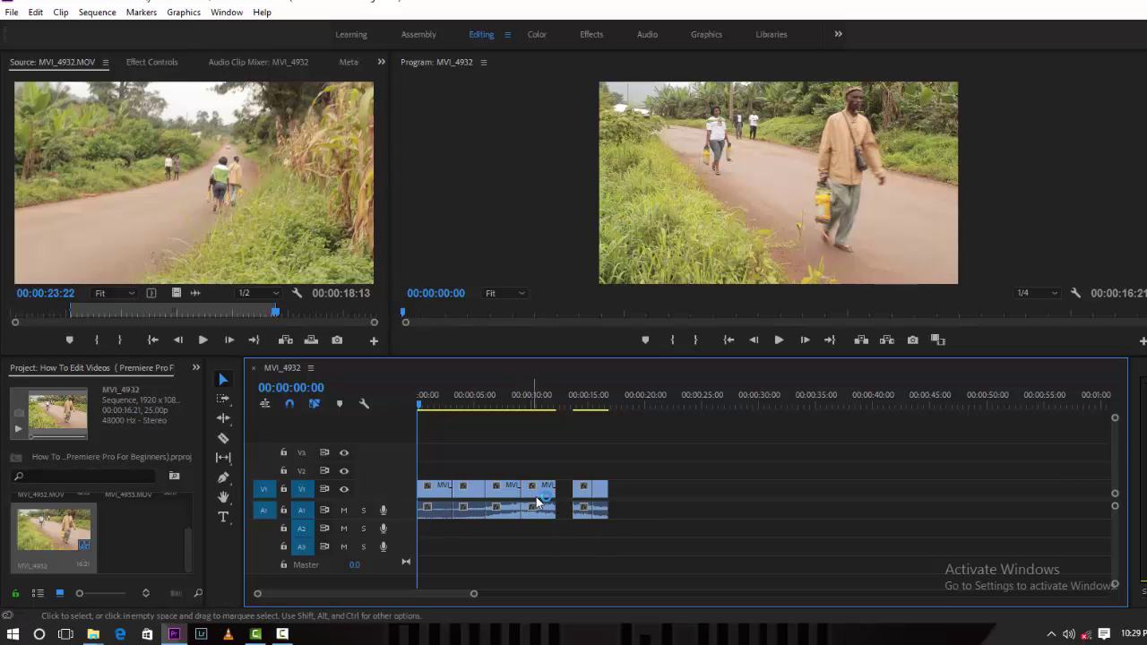
- Try moving the fourth segment onto V2 above the third segment, and return it to its original place on V1
{"action": "left_click", "coordinate": [537, 495]}
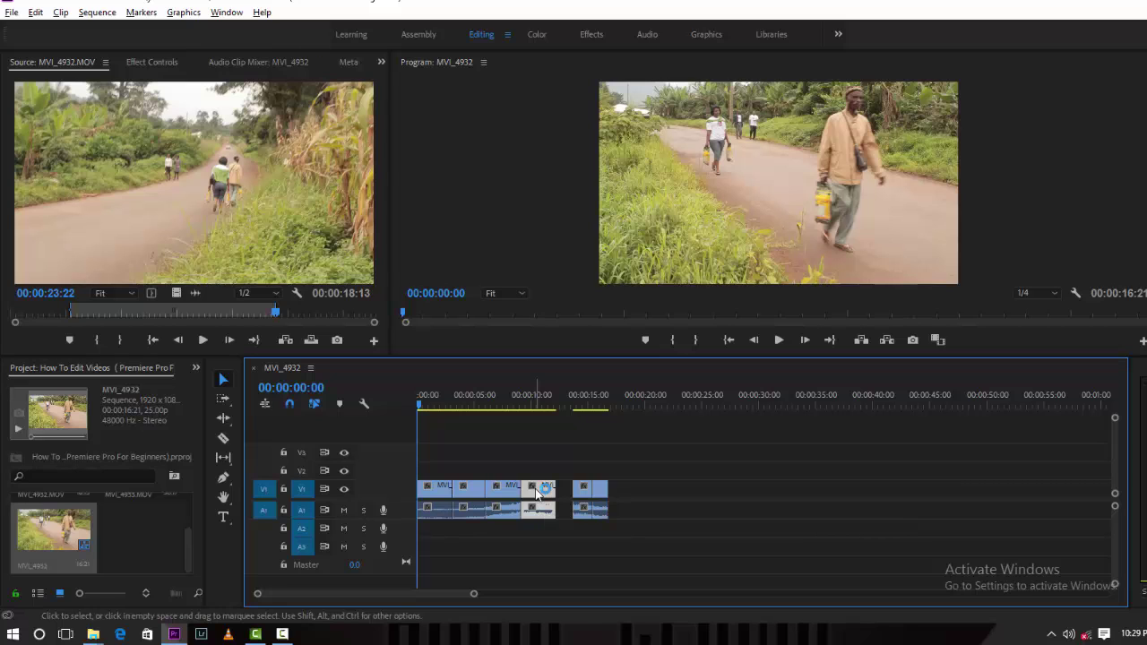
{"action": "mouse_move", "coordinate": [536, 493]}
{"action": "left_mouse_down"}
{"action": "mouse_move", "coordinate": [545, 475]}
{"action": "mouse_move", "coordinate": [490, 475]}
{"action": "mouse_move", "coordinate": [472, 457]}
{"action": "mouse_move", "coordinate": [542, 473]}
{"action": "left_mouse_up"}
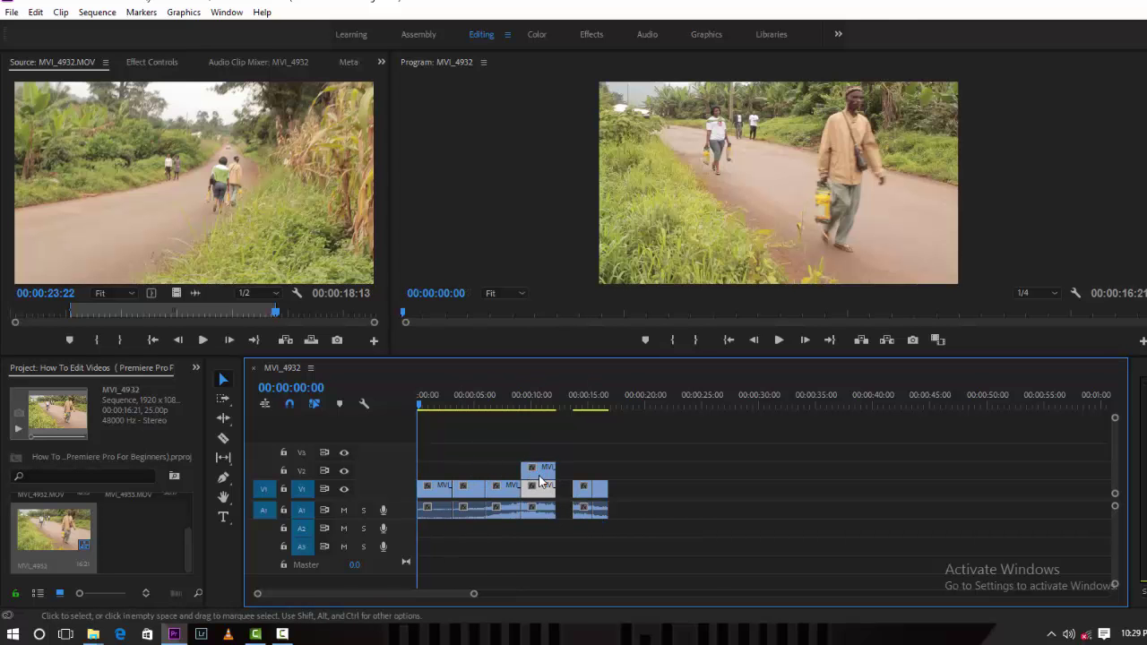
{"action": "left_click_drag", "start_coordinate": [545, 478], "coordinate": [504, 475]}
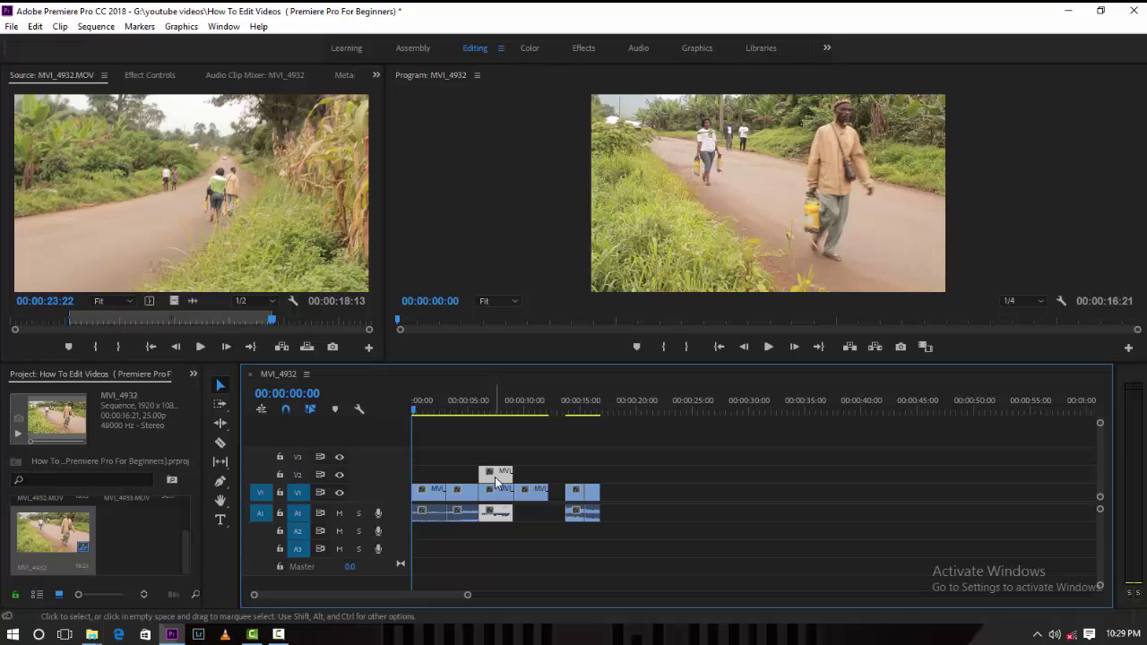
{"action": "left_click_drag", "start_coordinate": [496, 476], "coordinate": [540, 475]}
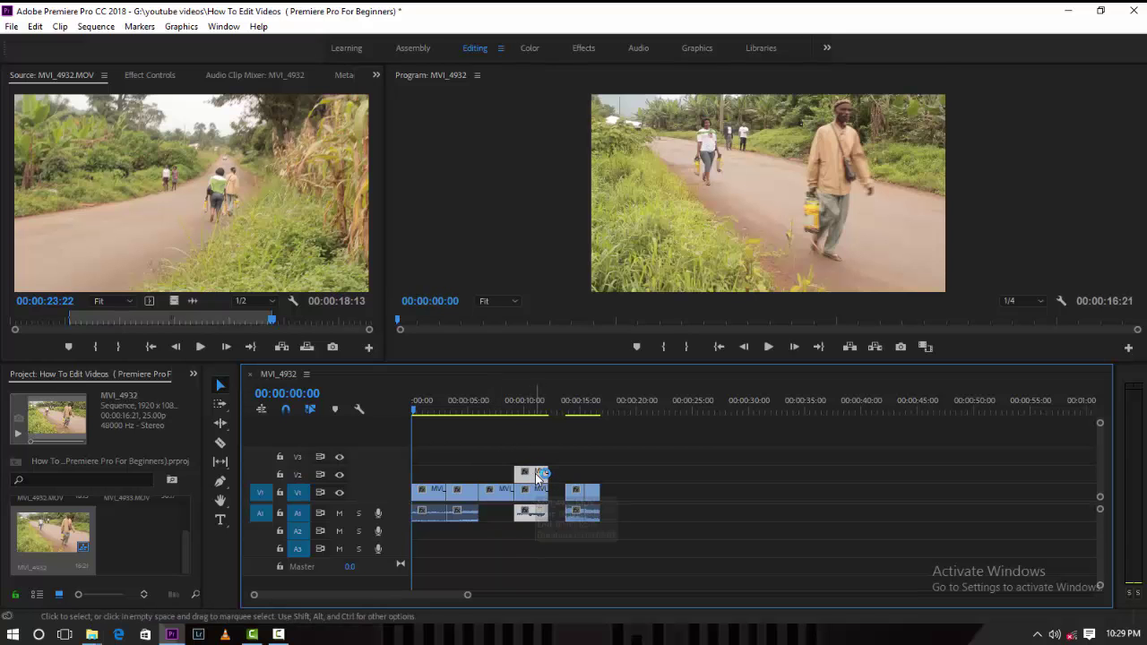
{"action": "mouse_move", "coordinate": [538, 478]}
{"action": "left_mouse_down"}
{"action": "mouse_move", "coordinate": [539, 489]}
{"action": "mouse_move", "coordinate": [502, 493]}
{"action": "mouse_move", "coordinate": [539, 493]}
{"action": "left_mouse_up"}
- Unlink the fourth segment's video from its audio, try moving only the video onto V2 above the third segment, and undo the changes
{"action": "right_click", "coordinate": [538, 493]}
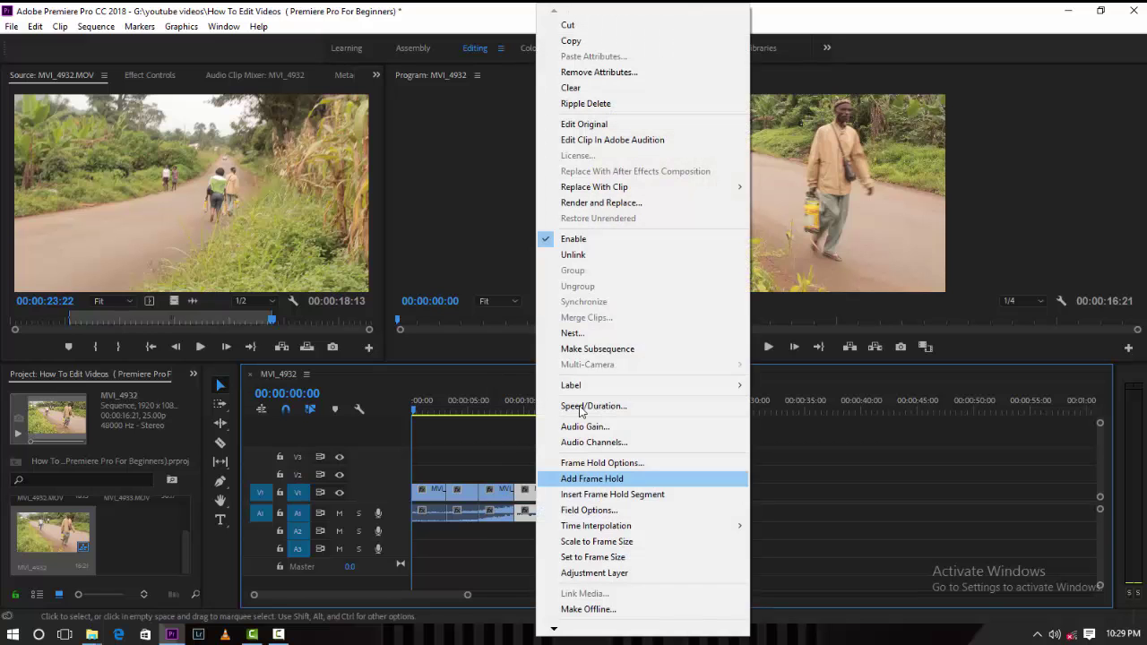
{"action": "left_click", "coordinate": [573, 255]}
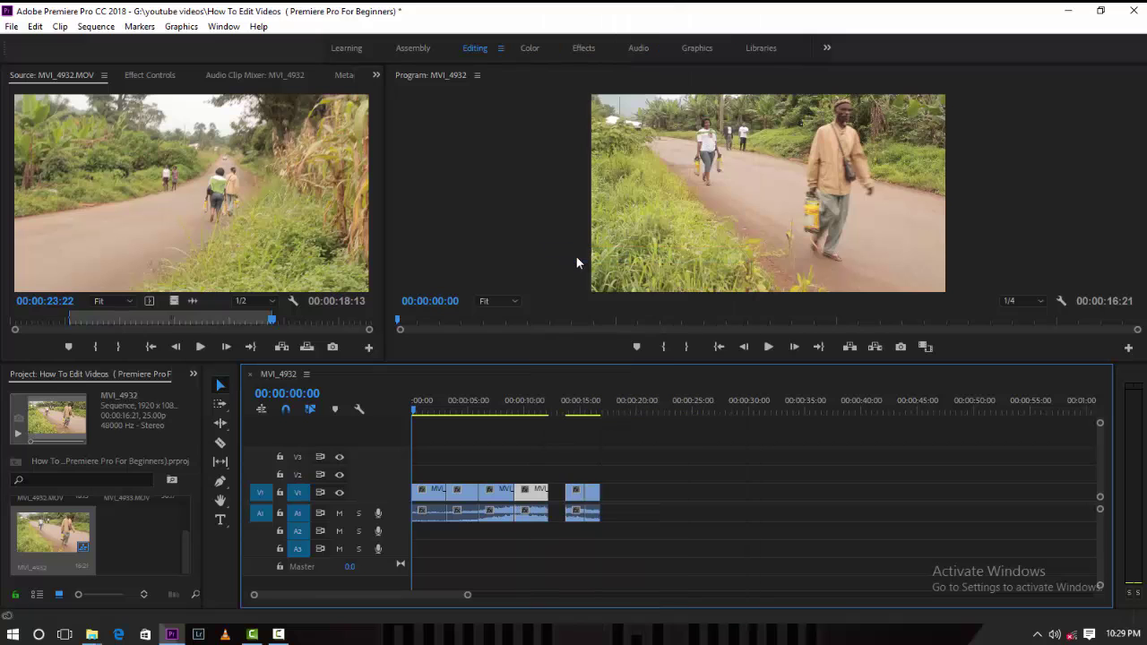
{"action": "left_click", "coordinate": [531, 409]}
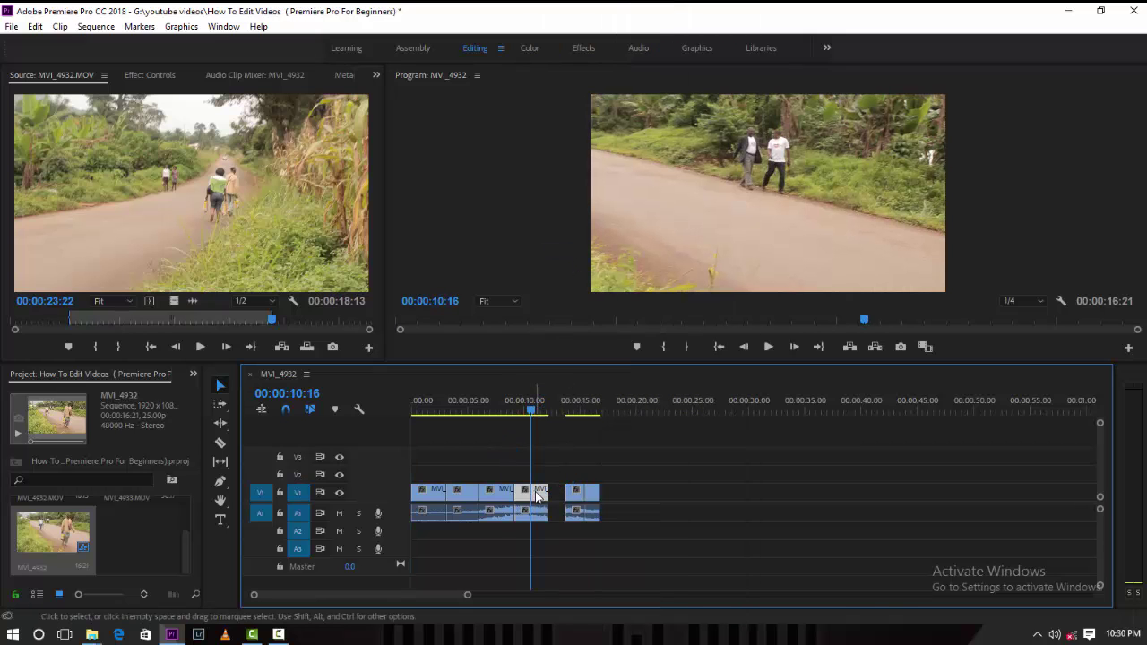
{"action": "left_click_drag", "start_coordinate": [540, 491], "coordinate": [508, 483]}
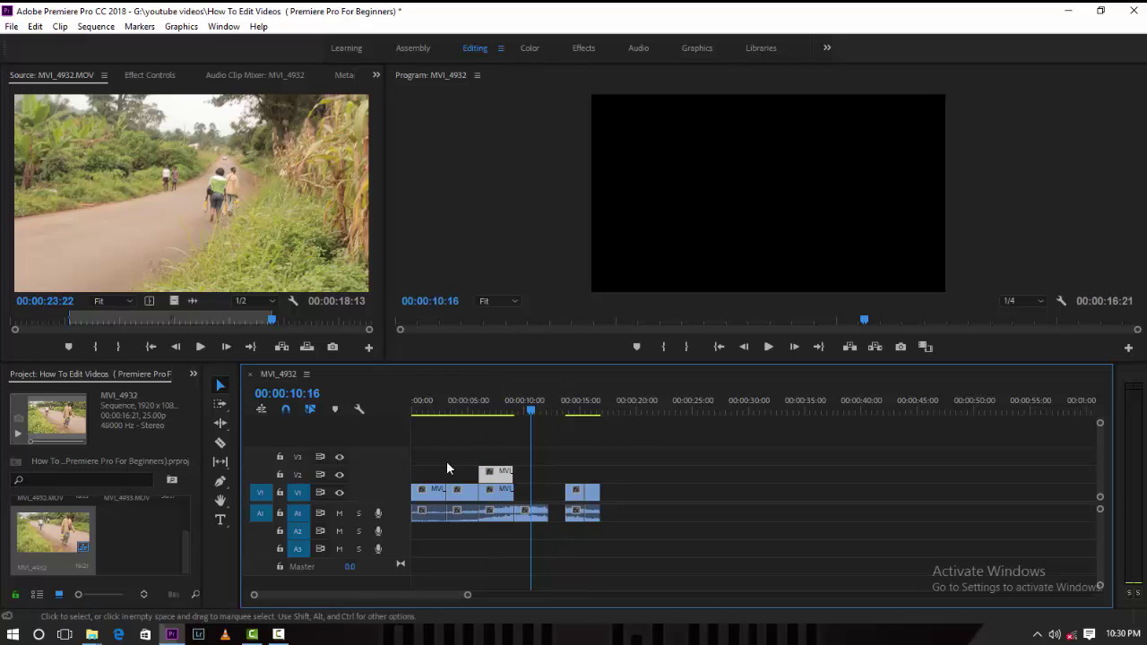
{"action": "key", "text": "ctrl+z"}
{"action": "key", "text": "ctrl+z"}
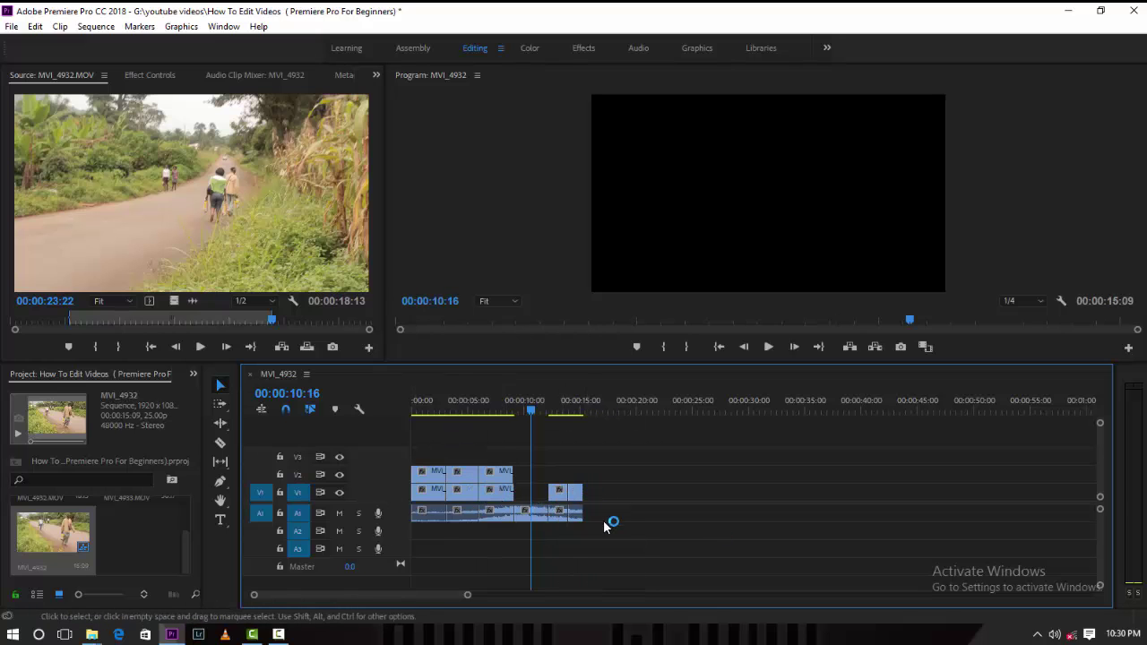
- Select all the video and audio segments in the timeline and try nesting them
{"action": "left_click_drag", "start_coordinate": [593, 459], "coordinate": [412, 521]}
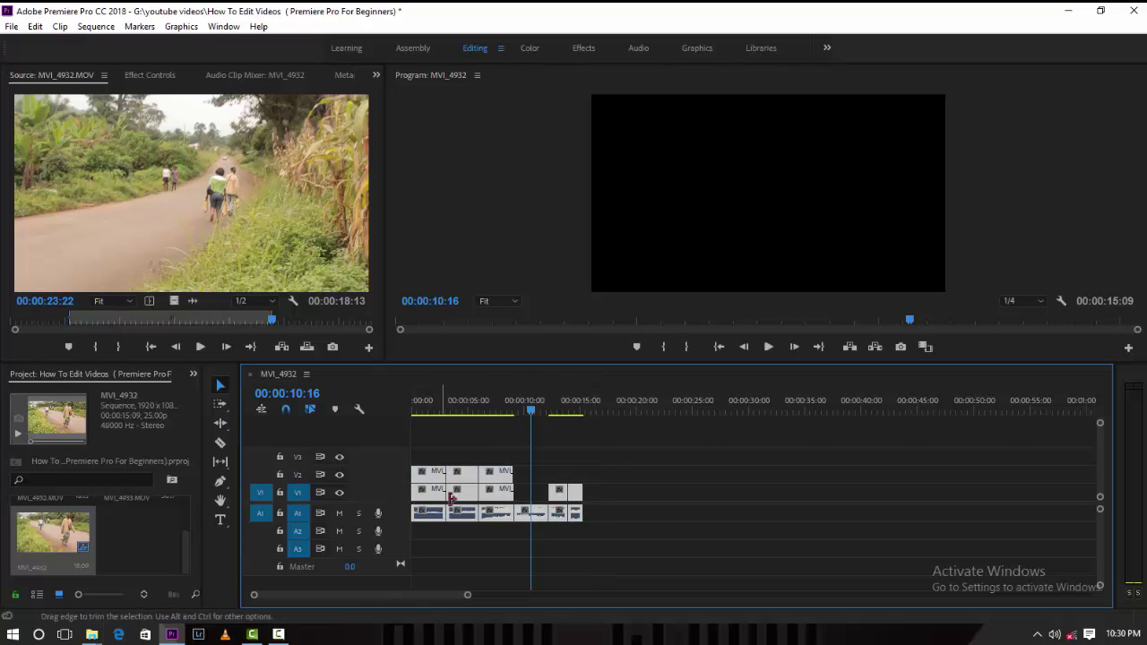
{"action": "right_click", "coordinate": [470, 496]}
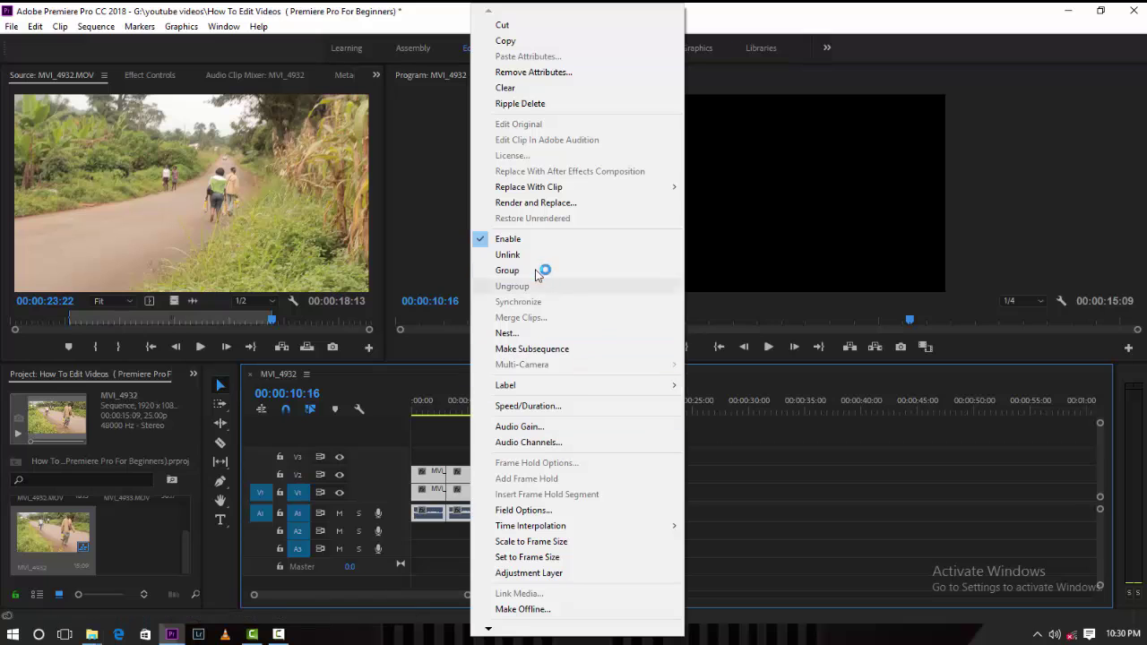
{"action": "left_click", "coordinate": [523, 335]}
{"action": "left_click", "coordinate": [559, 335]}
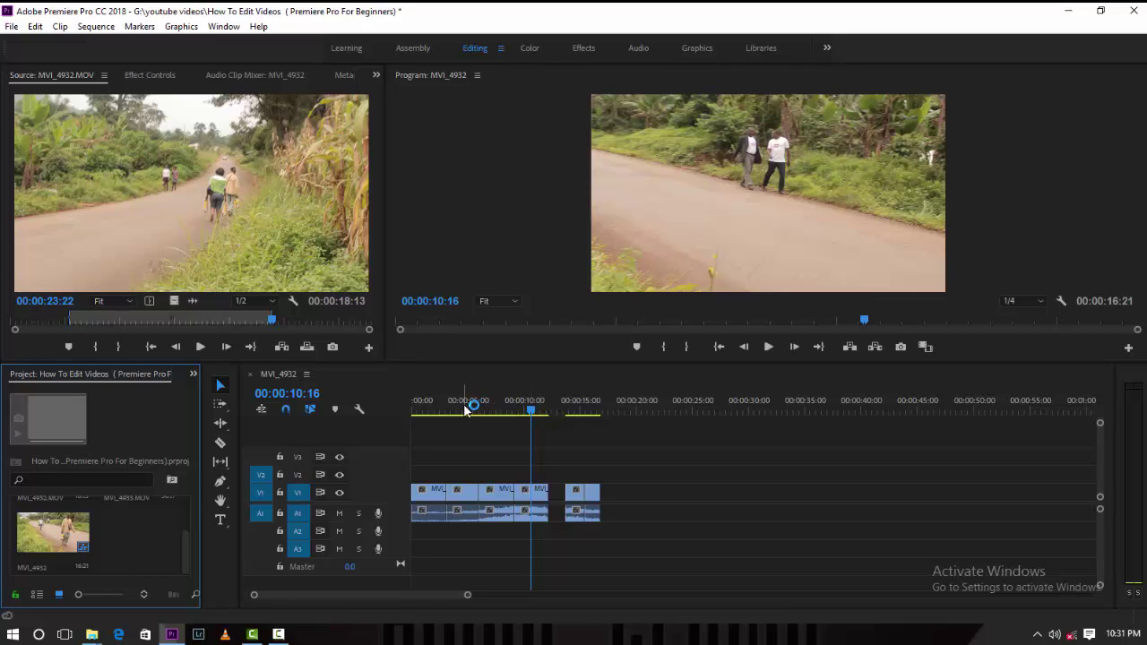
- Open MVI_4933.MOV for source preview and add it to V1 after the last MVI_4932 segment
{"action": "left_click", "coordinate": [466, 411]}
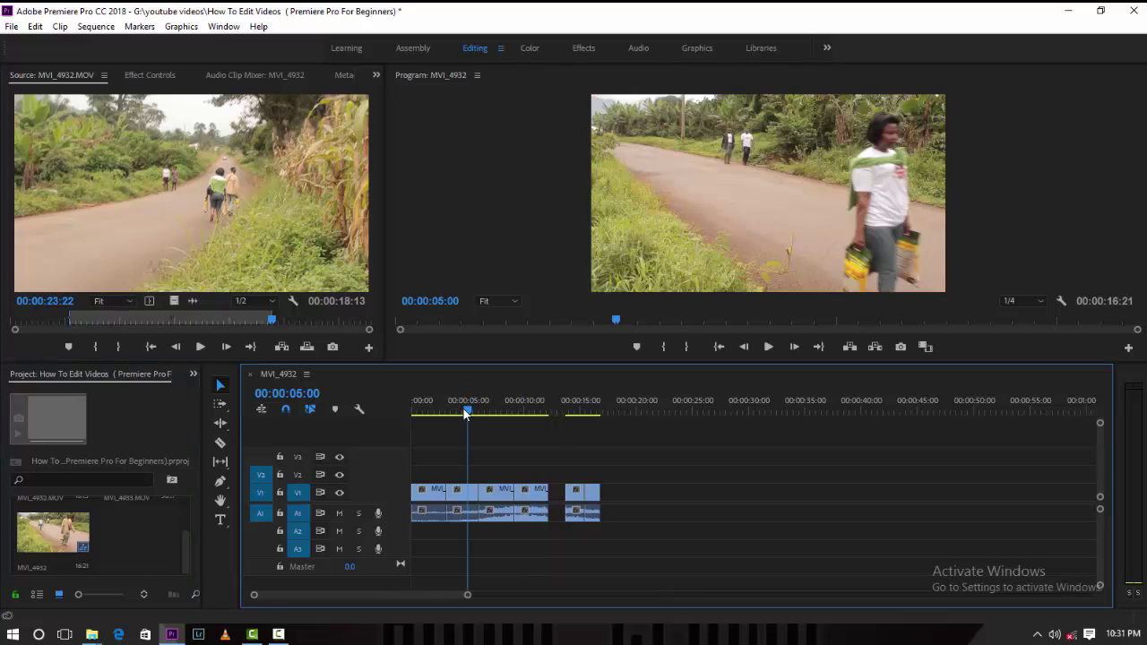
{"action": "left_click", "coordinate": [464, 411]}
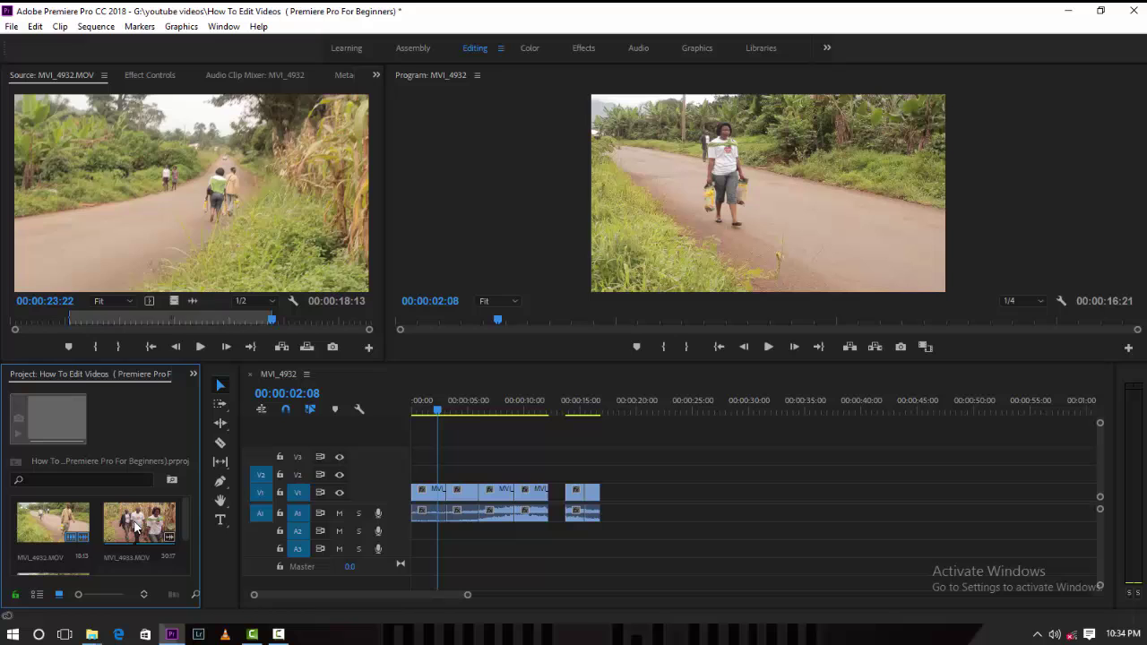
{"action": "double_click", "coordinate": [134, 527]}
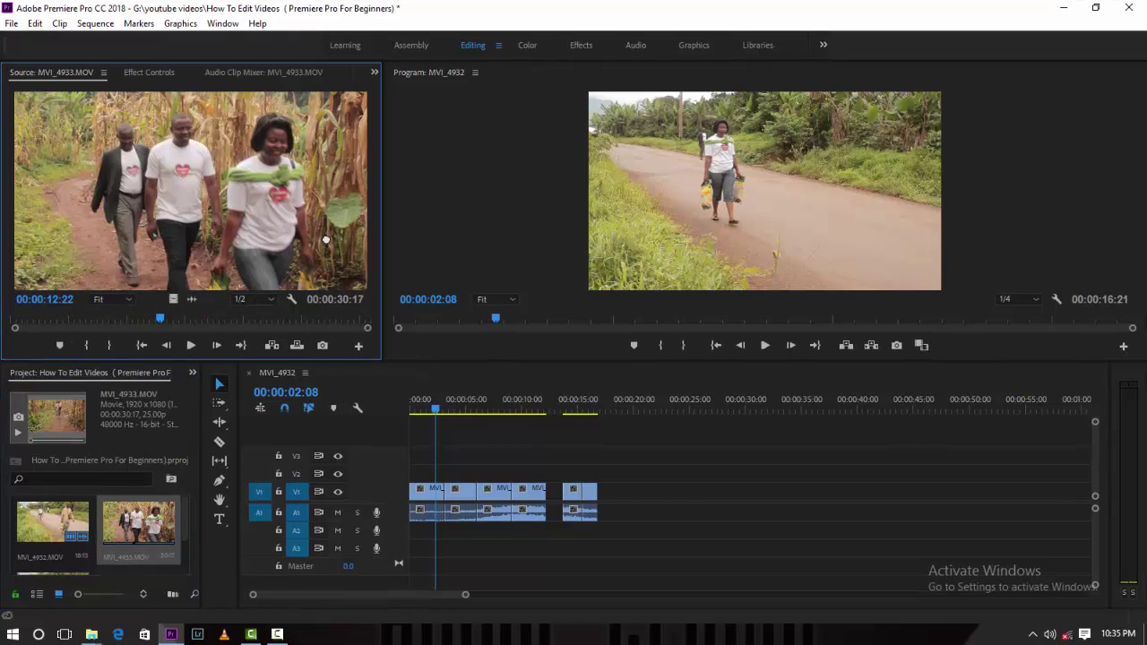
{"action": "left_click_drag", "start_coordinate": [224, 206], "coordinate": [616, 498]}
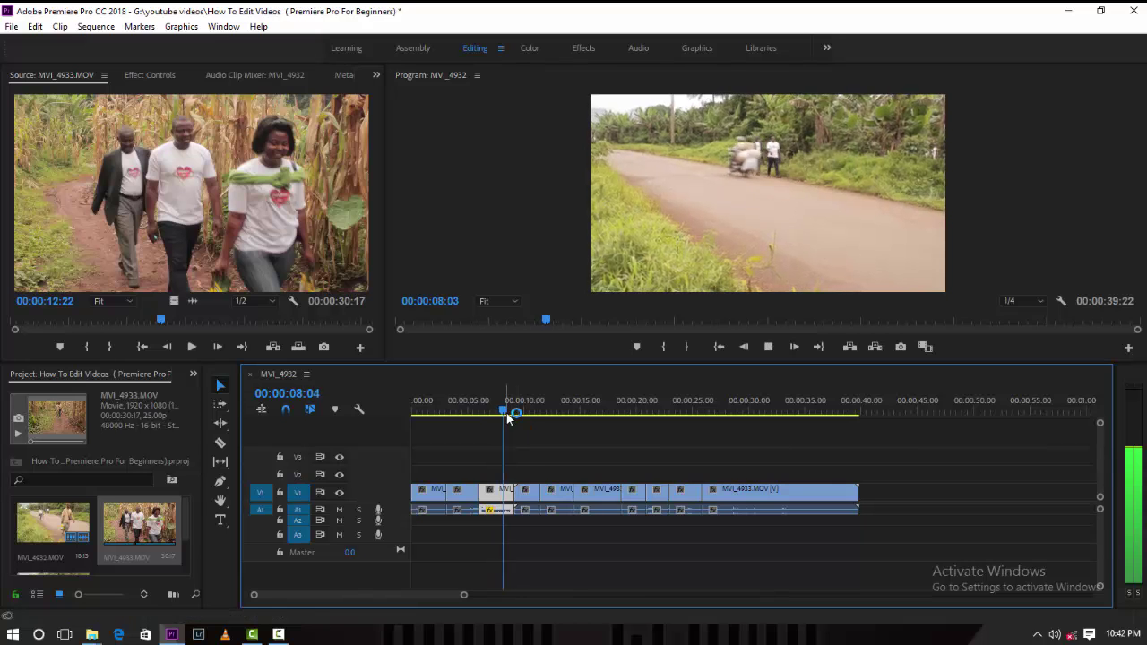
- Search the effects for "cross zoom" to find the Cross Zoom video transition
{"action": "key", "text": "space"}
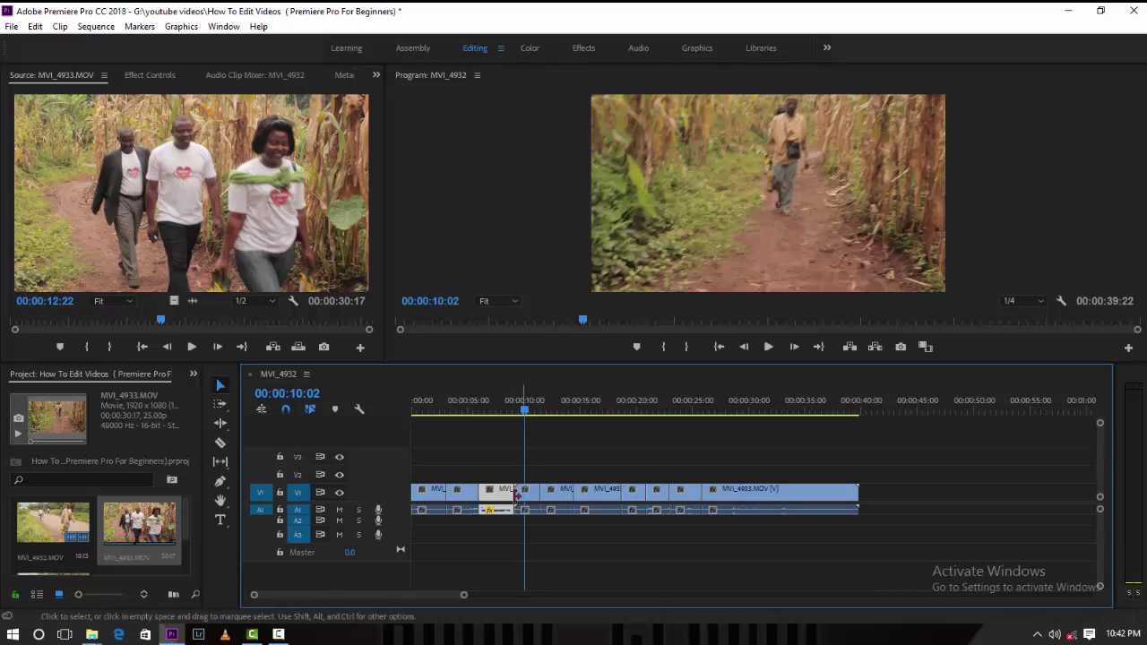
{"action": "left_click", "coordinate": [498, 412]}
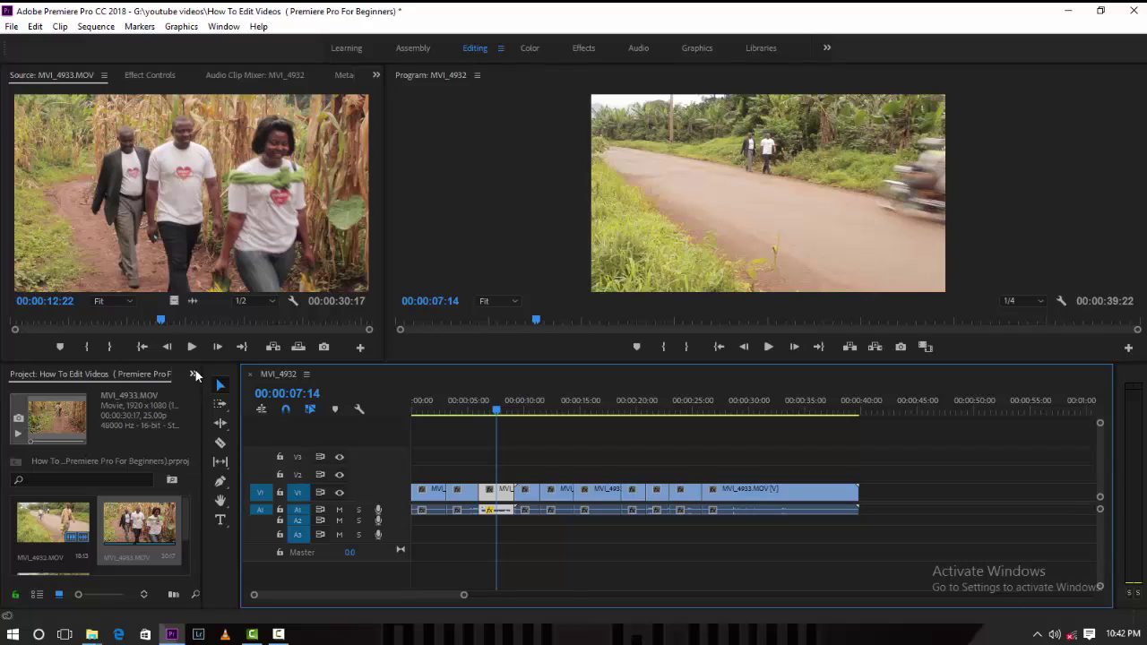
{"action": "left_click", "coordinate": [192, 375]}
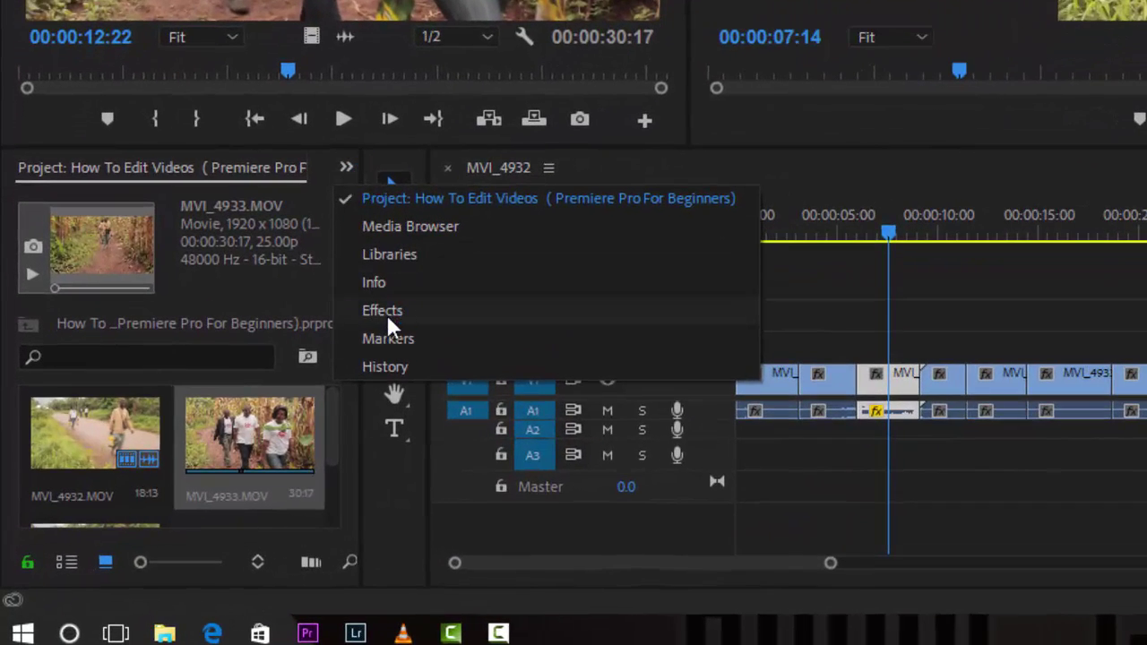
{"action": "left_click", "coordinate": [385, 312]}
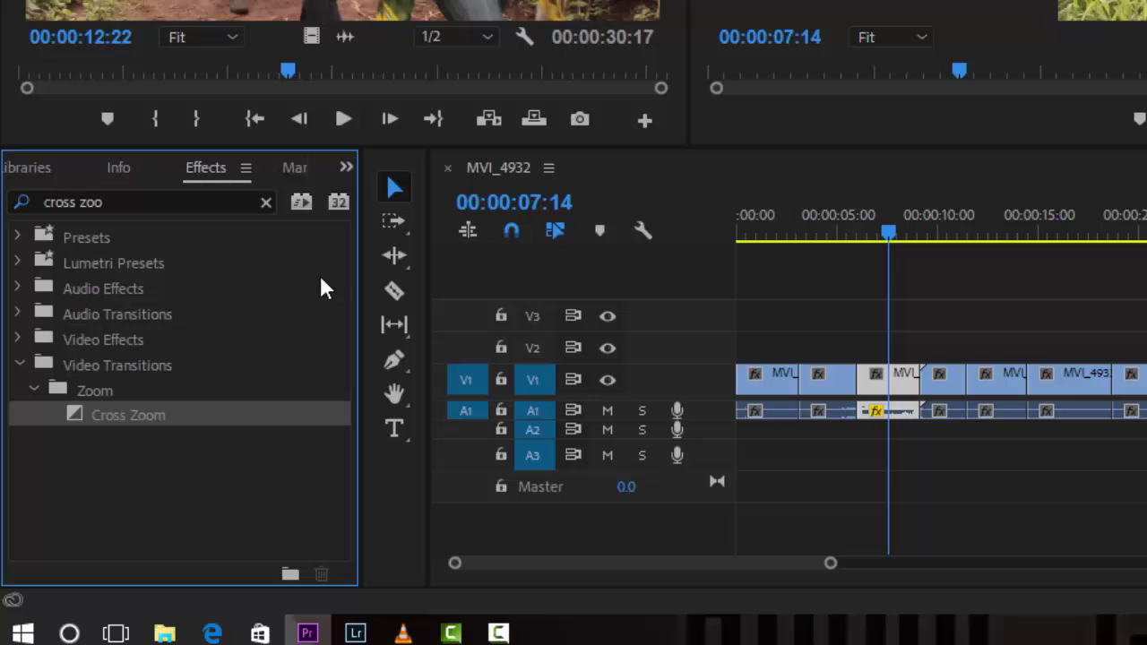
{"action": "left_click", "coordinate": [220, 203]}
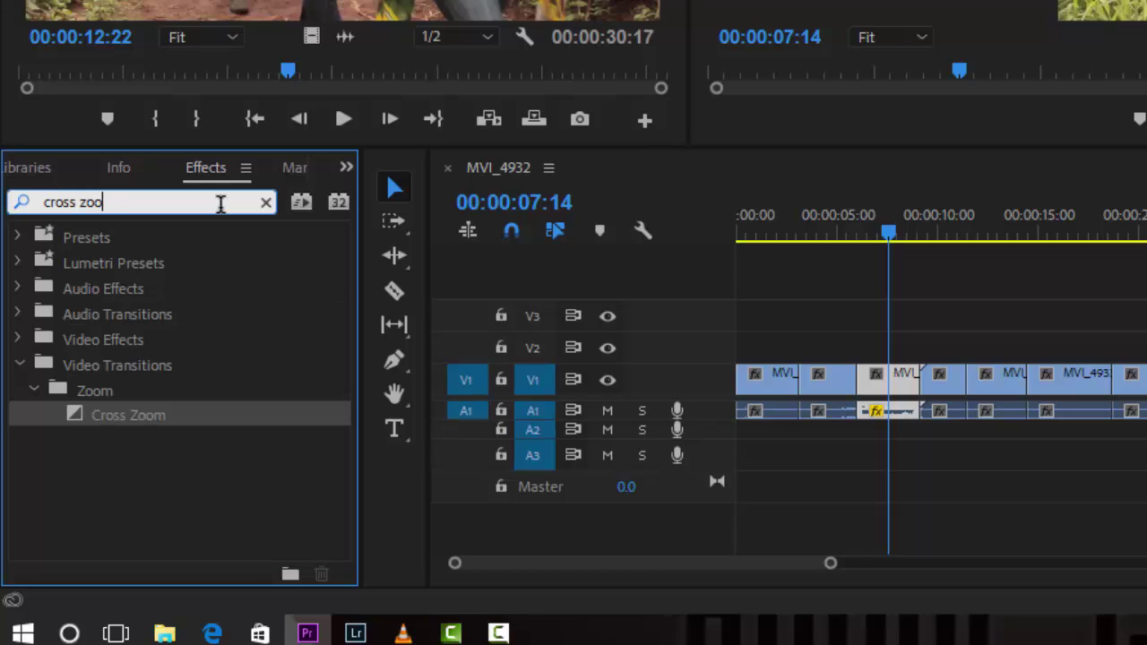
{"action": "key", "text": "BackSpace"}
{"action": "key", "text": "BackSpace"}
{"action": "key", "text": "BackSpace"}
{"action": "key", "text": "BackSpace"}
{"action": "key", "text": "BackSpace"}
{"action": "key", "text": "BackSpace"}
{"action": "key", "text": "BackSpace"}
{"action": "key", "text": "BackSpace"}
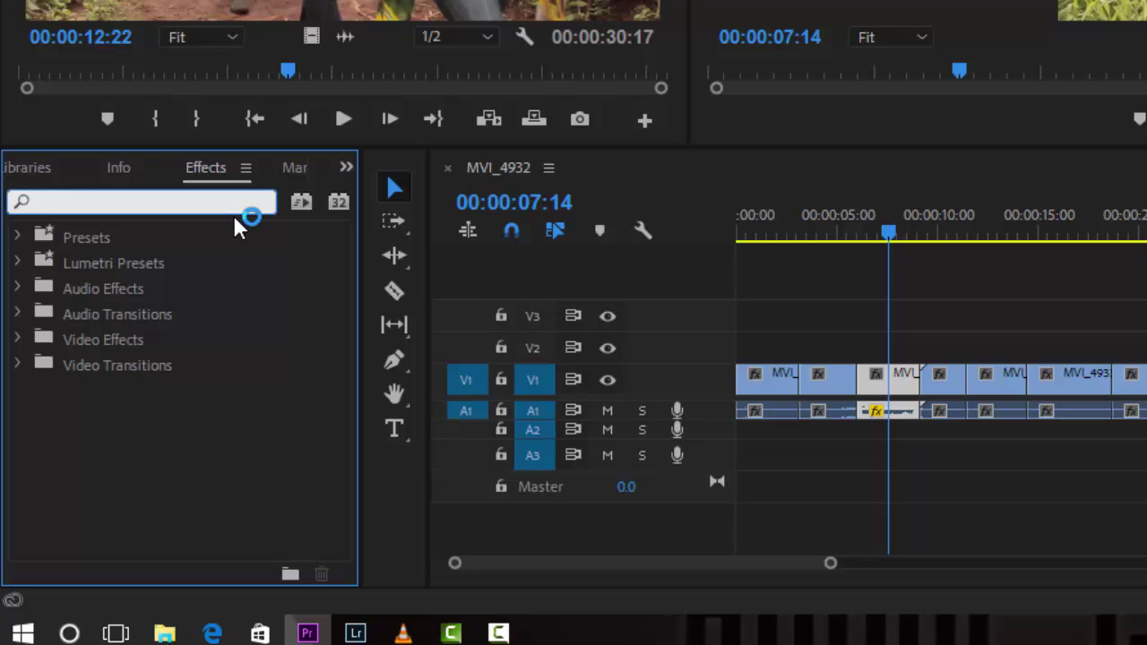
{"action": "type", "text": "c"}
{"action": "type", "text": "ross"}
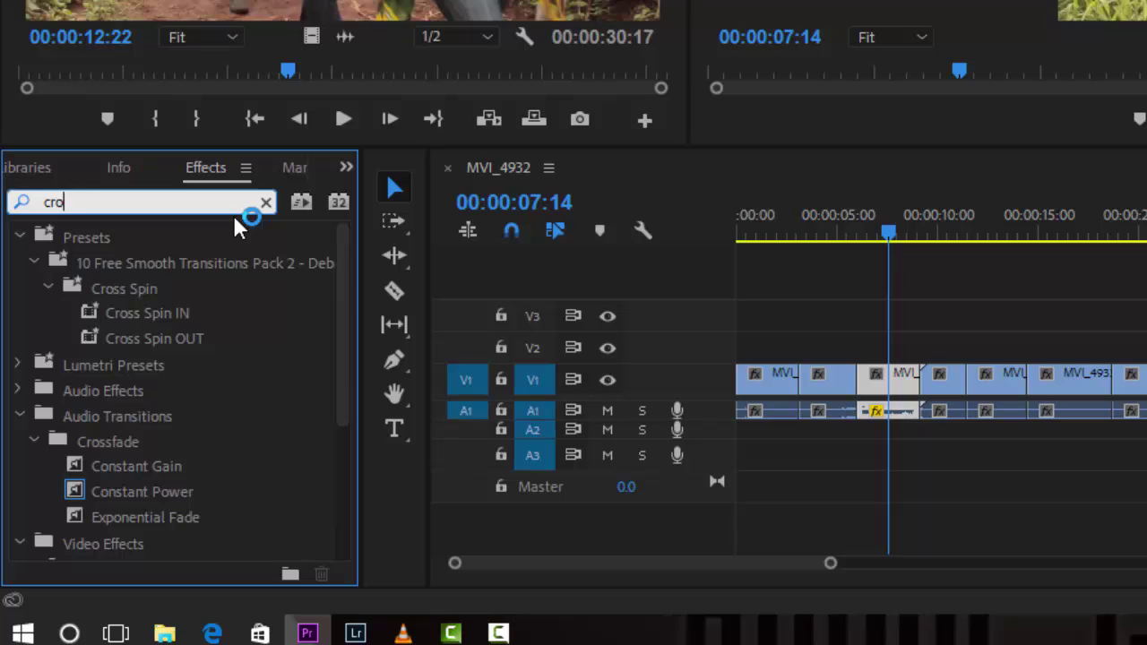
{"action": "type", "text": " zoom"}
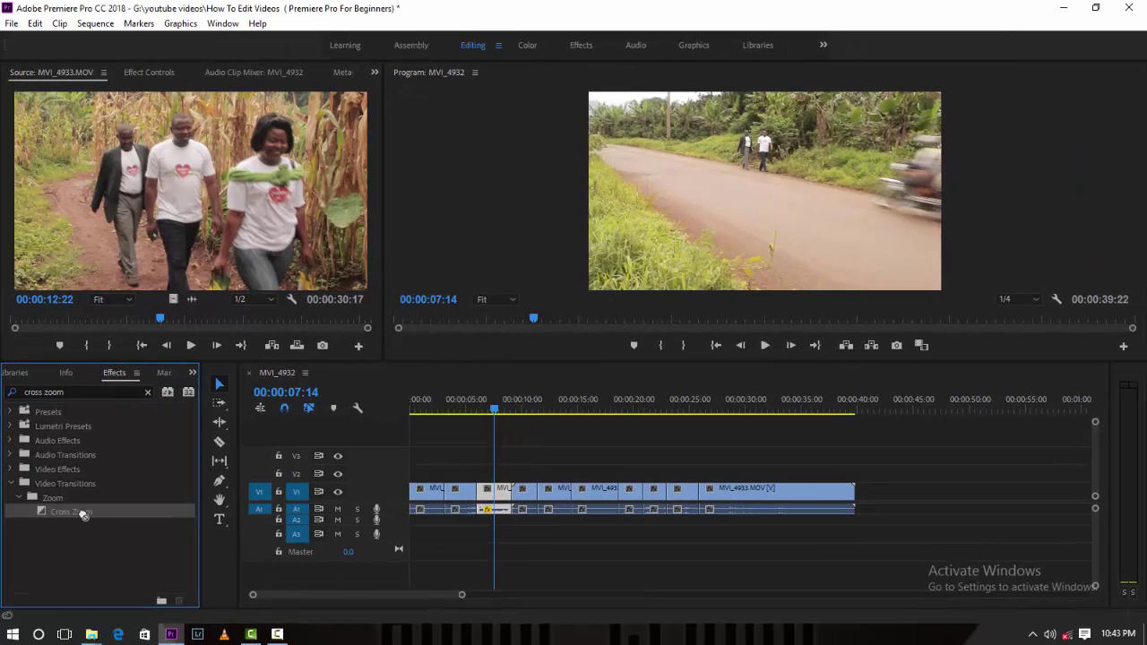
- Apply the Cross Zoom transition at the cut between the third and fourth segments on V1 and play it back
{"action": "left_click_drag", "start_coordinate": [82, 513], "coordinate": [508, 492]}
{"action": "left_click", "coordinate": [500, 408]}
{"action": "key", "text": "space"}
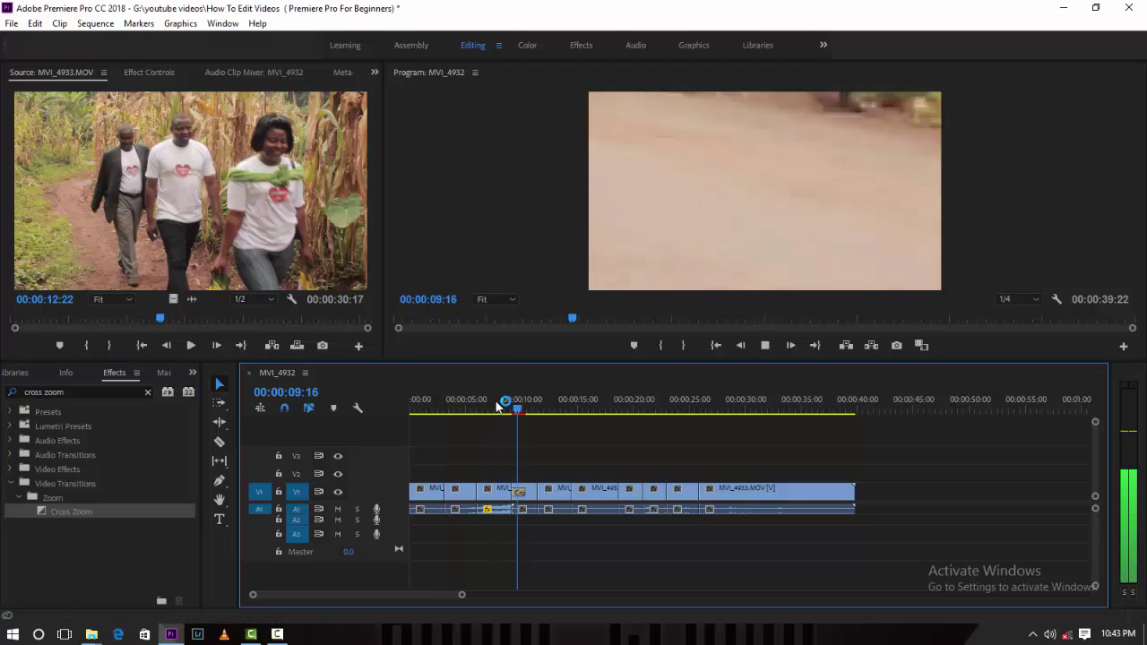
{"action": "key", "text": "space"}
{"action": "key", "text": "space"}
{"action": "key", "text": "space"}
{"action": "left_click", "coordinate": [516, 405]}
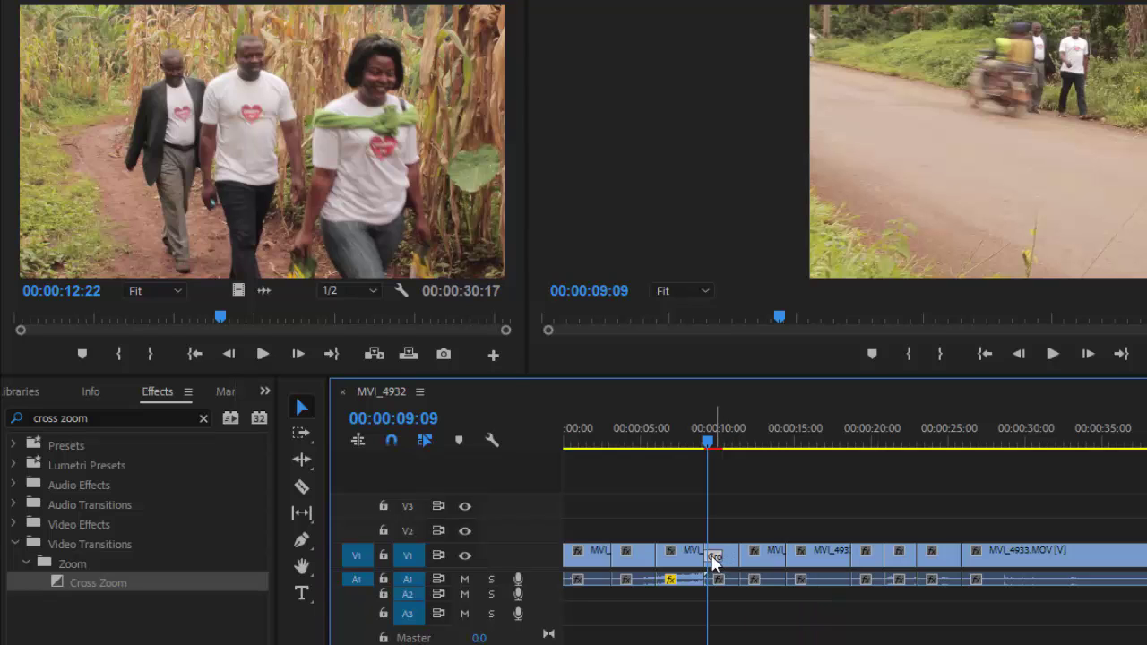
- Set the Cross Zoom transition's duration to 2:00 (two seconds)
{"action": "right_click", "coordinate": [715, 560]}
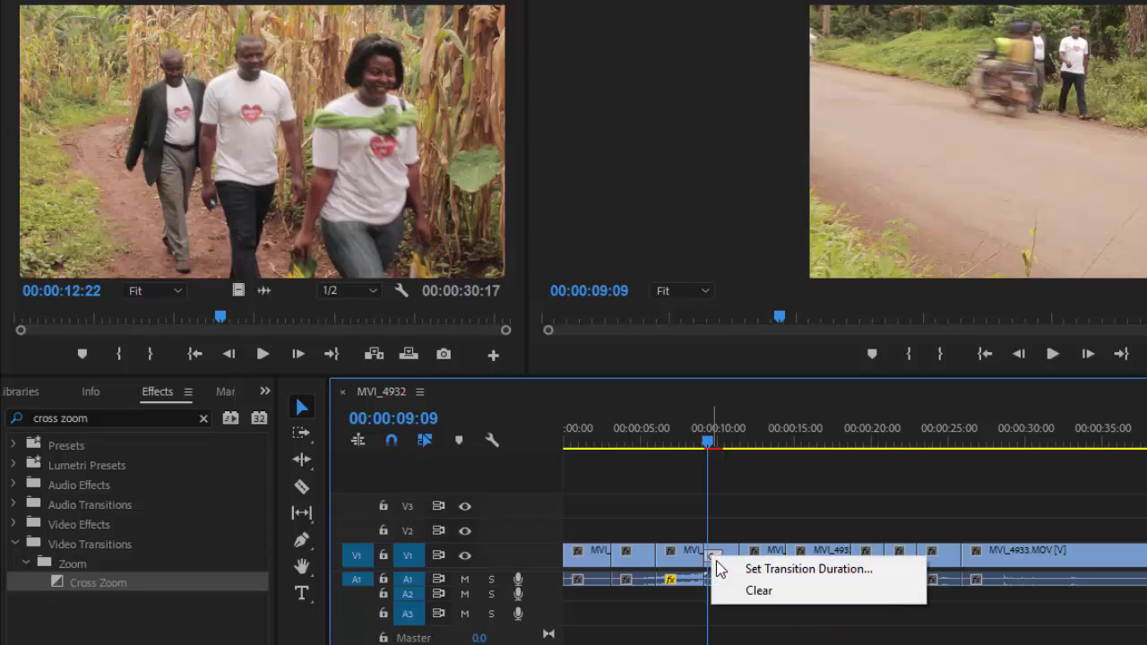
{"action": "left_click", "coordinate": [787, 571]}
{"action": "left_click", "coordinate": [783, 306]}
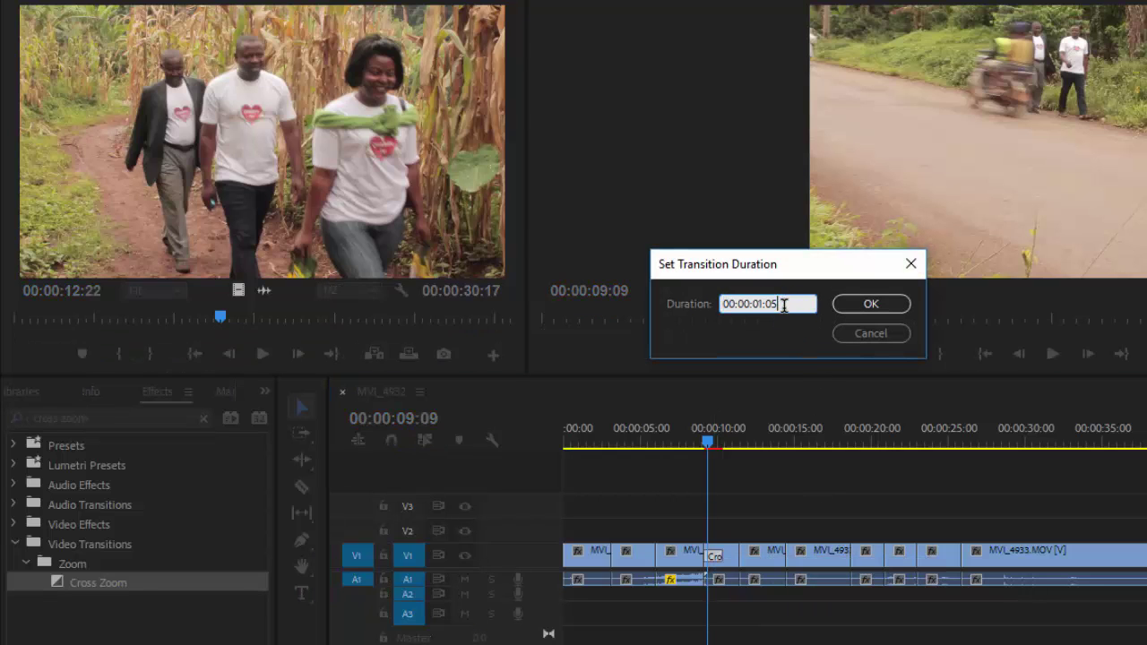
{"action": "key", "text": "BackSpace"}
{"action": "key", "text": "BackSpace"}
{"action": "key", "text": "BackSpace"}
{"action": "type", "text": "2:00"}
{"action": "left_click", "coordinate": [871, 303]}
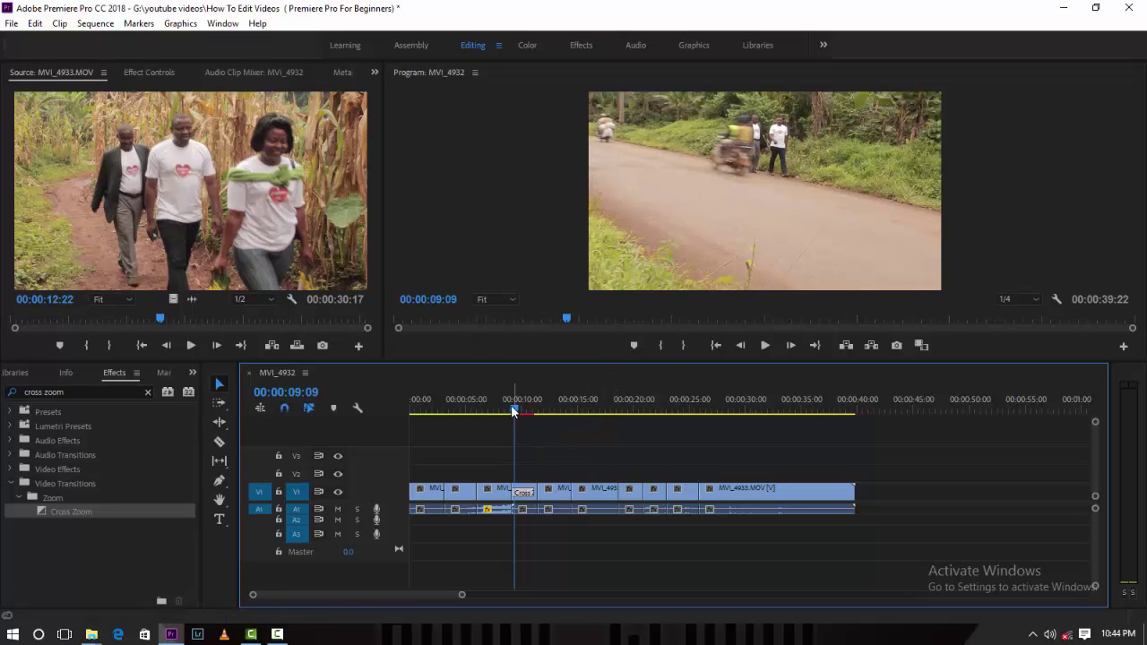
- Play back the sequence from just before the Cross Zoom transition through the segments after it
{"action": "left_click", "coordinate": [503, 403]}
{"action": "key", "text": "space"}
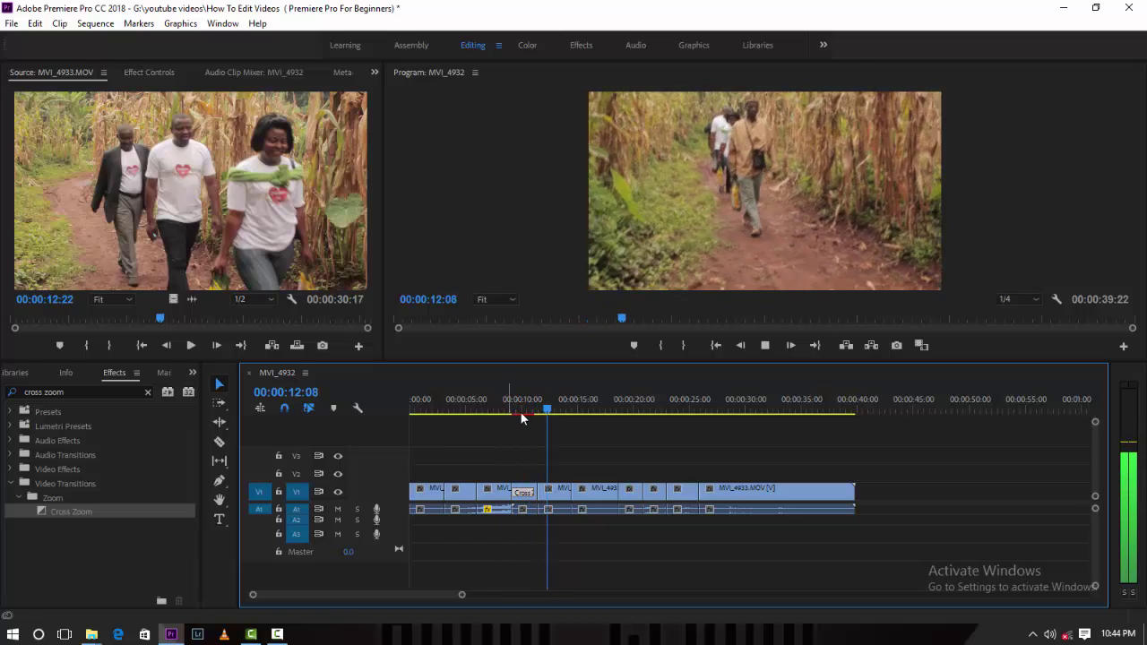
{"action": "key", "text": "space"}
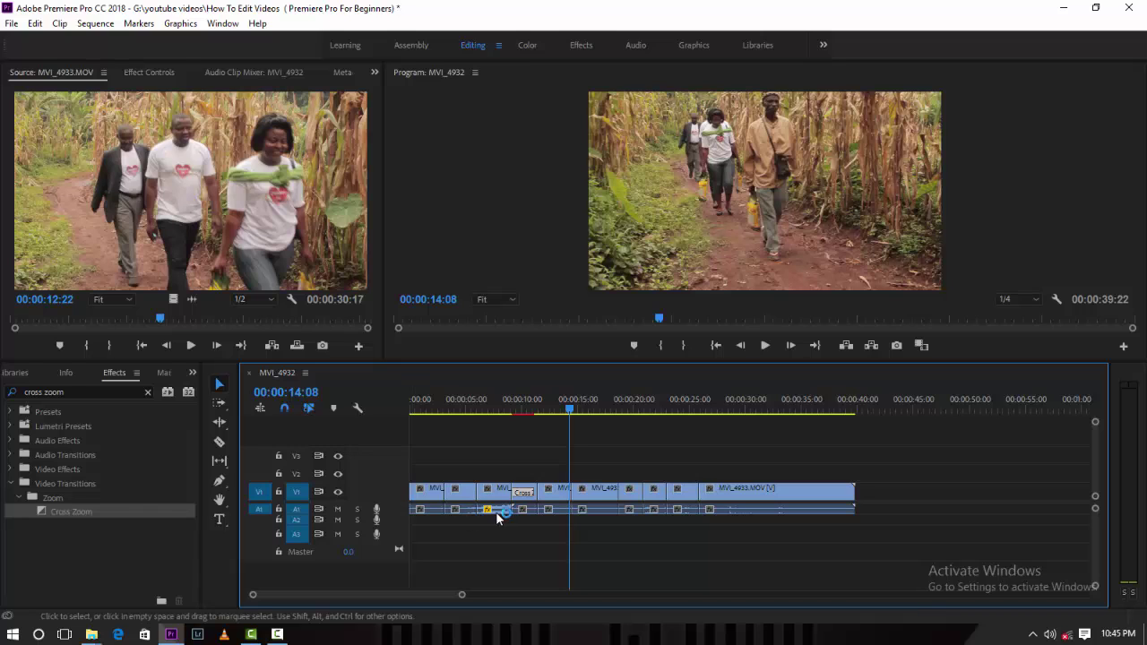
- Select the fifth segment and enlarge audio track A1 to show the waveforms and volume lines
{"action": "left_click", "coordinate": [585, 509]}
{"action": "left_click", "coordinate": [556, 510]}
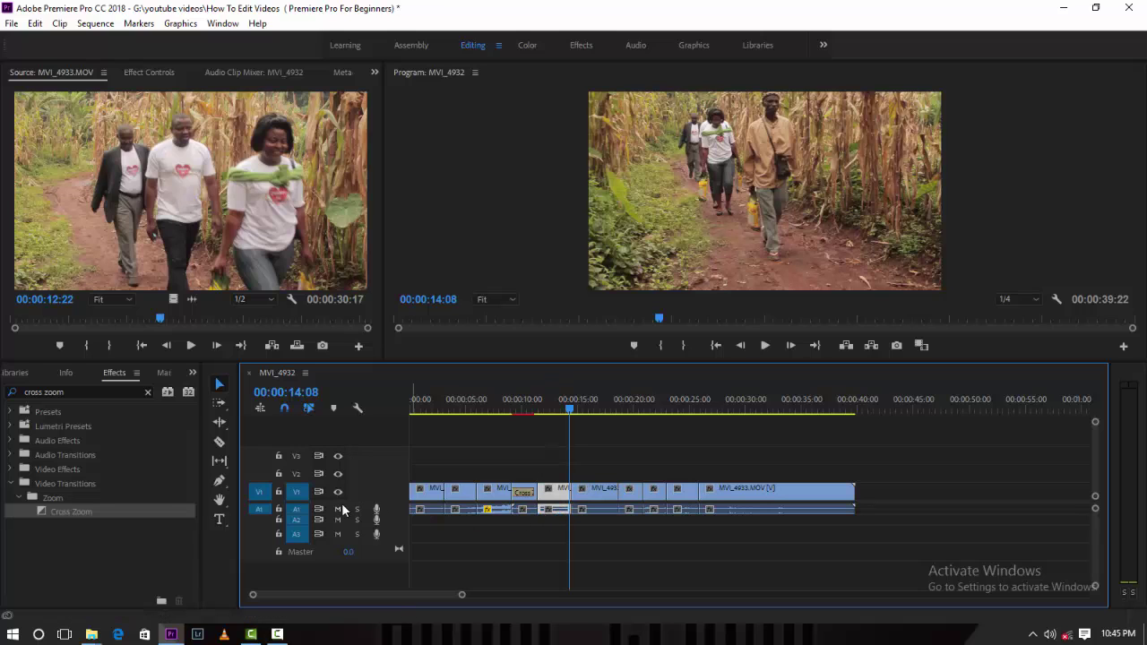
{"action": "key", "text": "Up"}
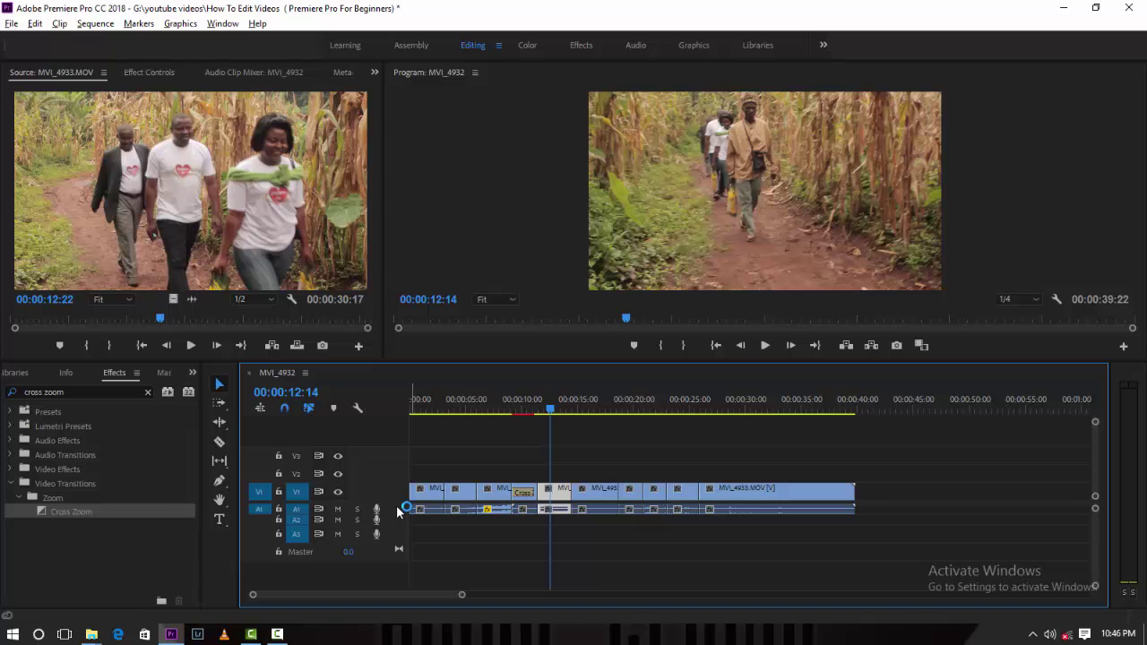
{"action": "scroll", "coordinate": [399, 512], "scroll_direction": "up", "scroll_amount": 5}
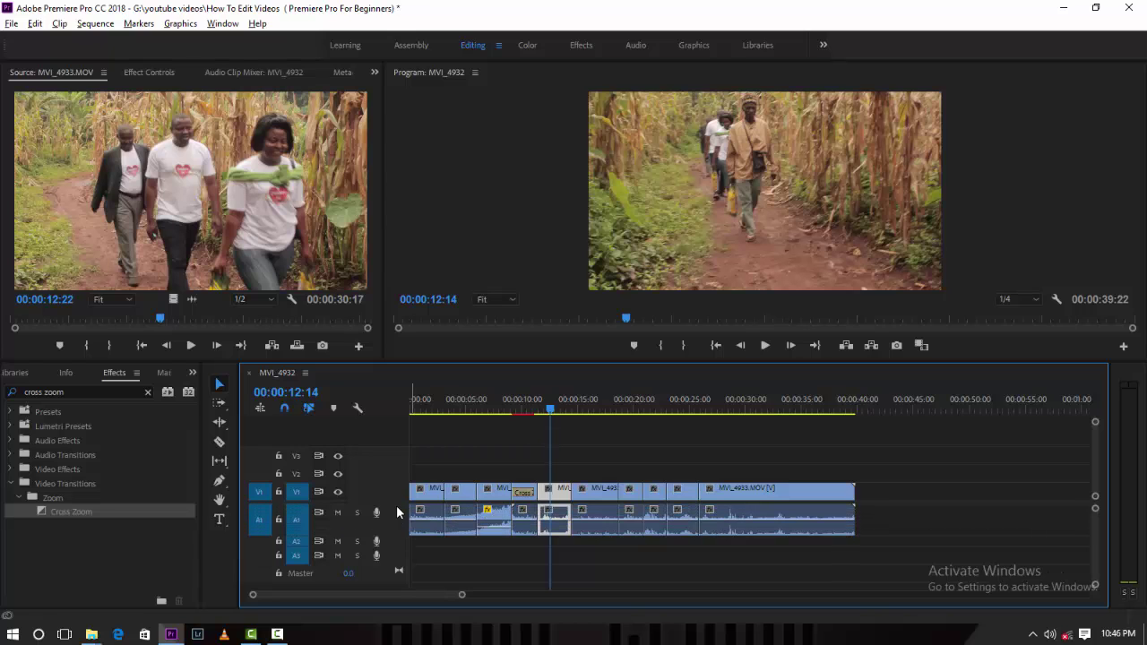
{"action": "scroll", "coordinate": [396, 505], "scroll_direction": "up", "scroll_amount": 4}
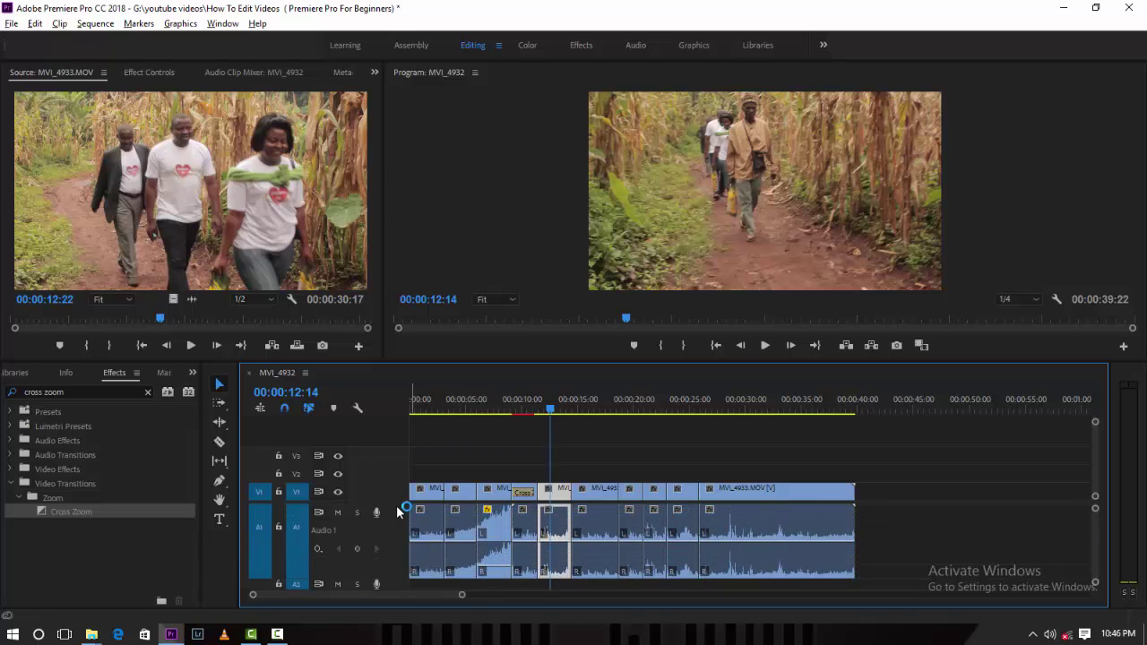
{"action": "scroll", "coordinate": [397, 508], "scroll_direction": "down", "scroll_amount": 3}
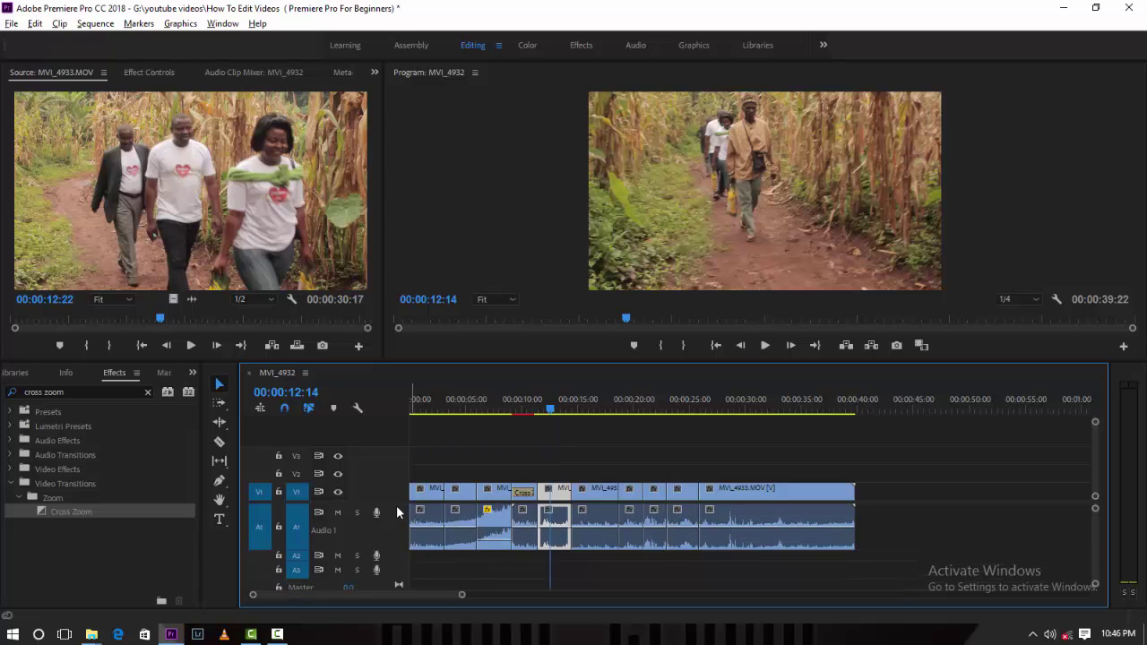
{"action": "scroll", "coordinate": [396, 507], "scroll_direction": "up", "scroll_amount": 1}
- Raise the audio level of the fifth segment on A1 using its volume line
{"action": "key", "text": "alt"}
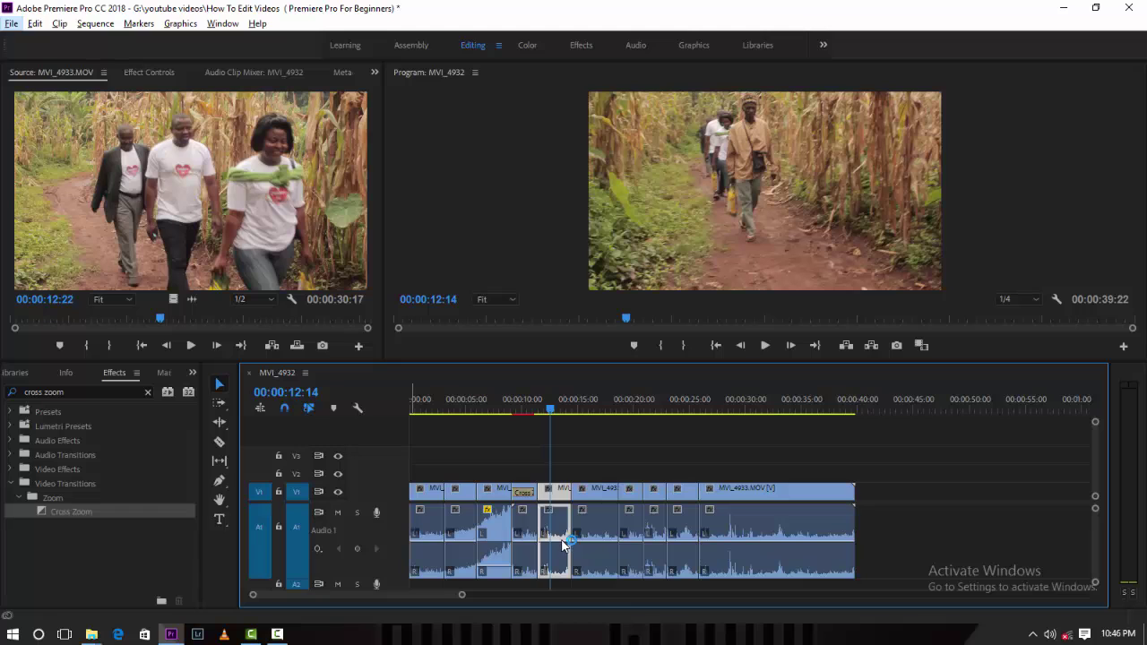
{"action": "key", "text": "alt"}
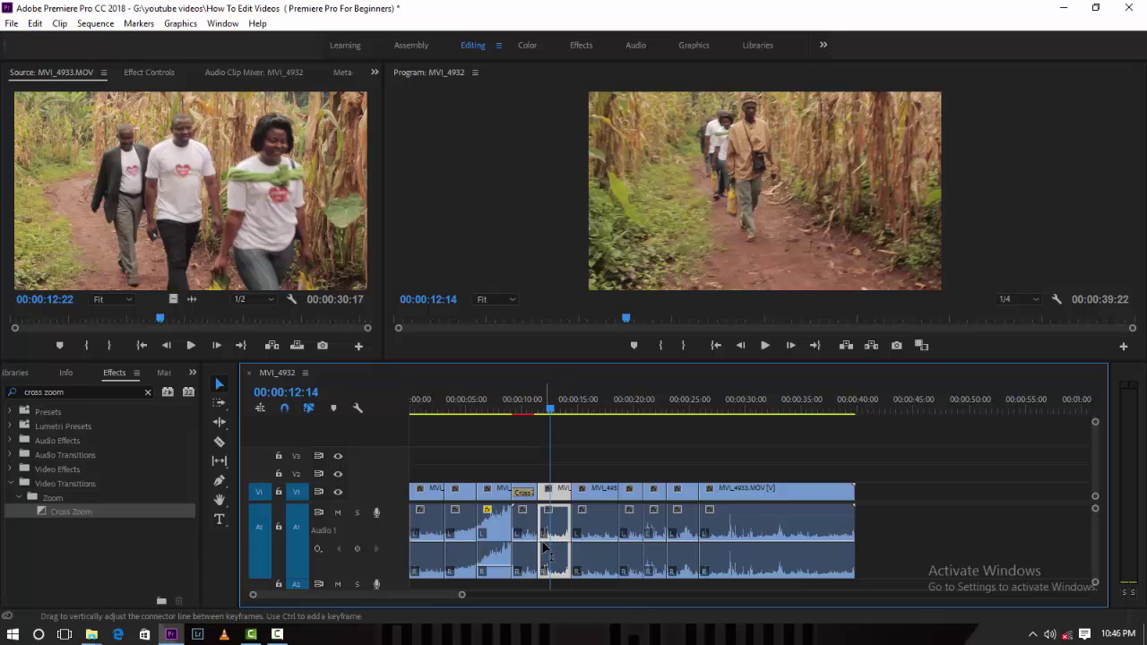
{"action": "mouse_move", "coordinate": [564, 542]}
{"action": "left_mouse_down"}
{"action": "mouse_move", "coordinate": [564, 518]}
{"action": "mouse_move", "coordinate": [555, 557]}
{"action": "mouse_move", "coordinate": [556, 513]}
{"action": "mouse_move", "coordinate": [566, 519]}
{"action": "left_mouse_up"}
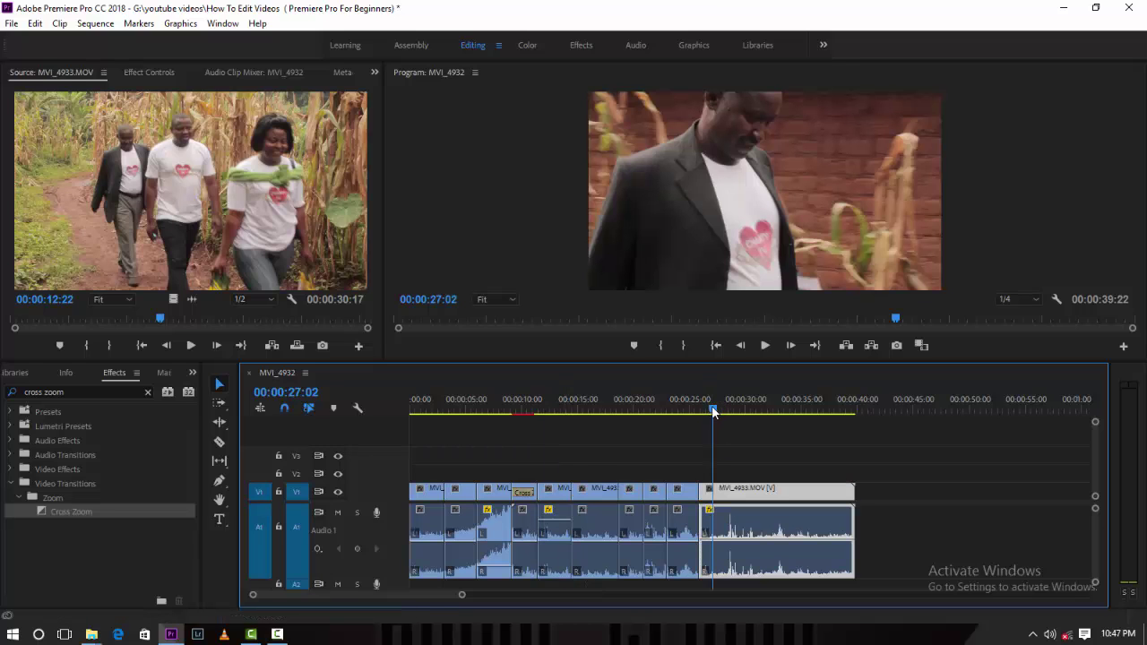
- Add volume keyframes to the final MVI_4933.MOV segment's audio at 00:00:27:04 and 00:00:28:07
{"action": "mouse_move", "coordinate": [714, 412]}
{"action": "left_mouse_down"}
{"action": "mouse_move", "coordinate": [699, 412]}
{"action": "mouse_move", "coordinate": [714, 418]}
{"action": "left_mouse_up"}
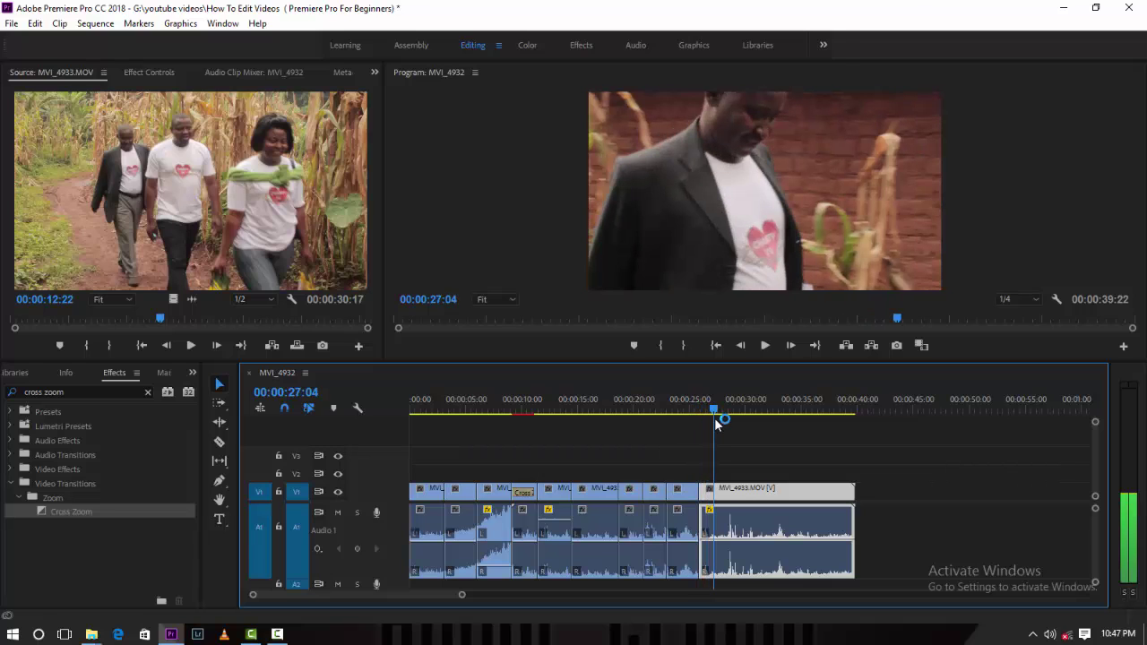
{"action": "left_click", "coordinate": [357, 549]}
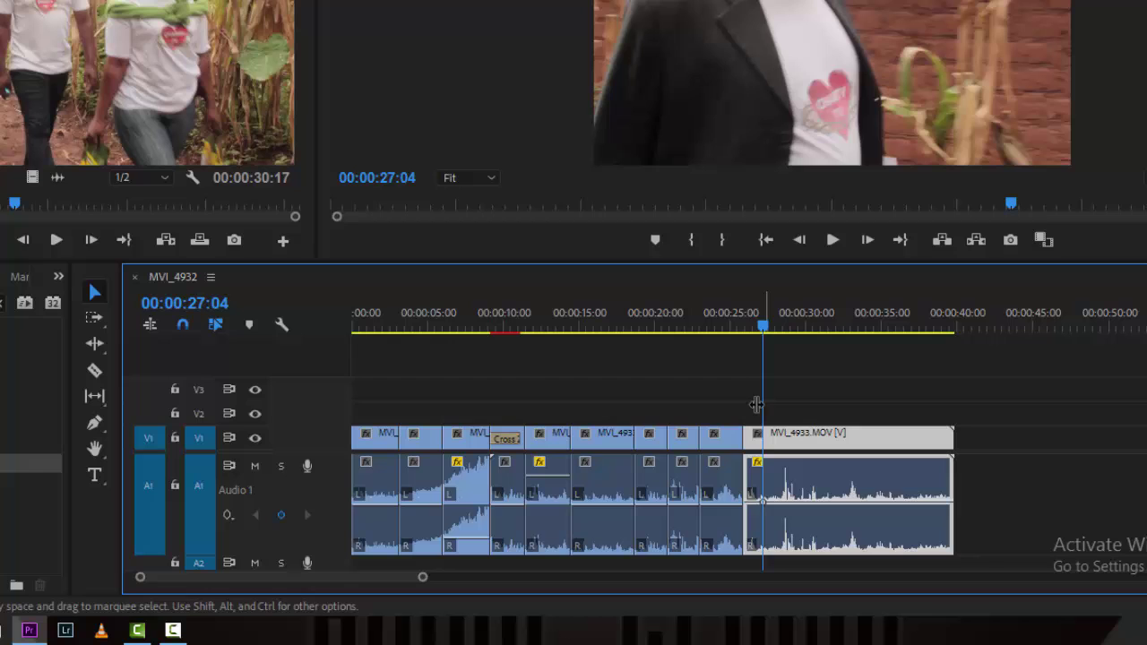
{"action": "left_click", "coordinate": [763, 326]}
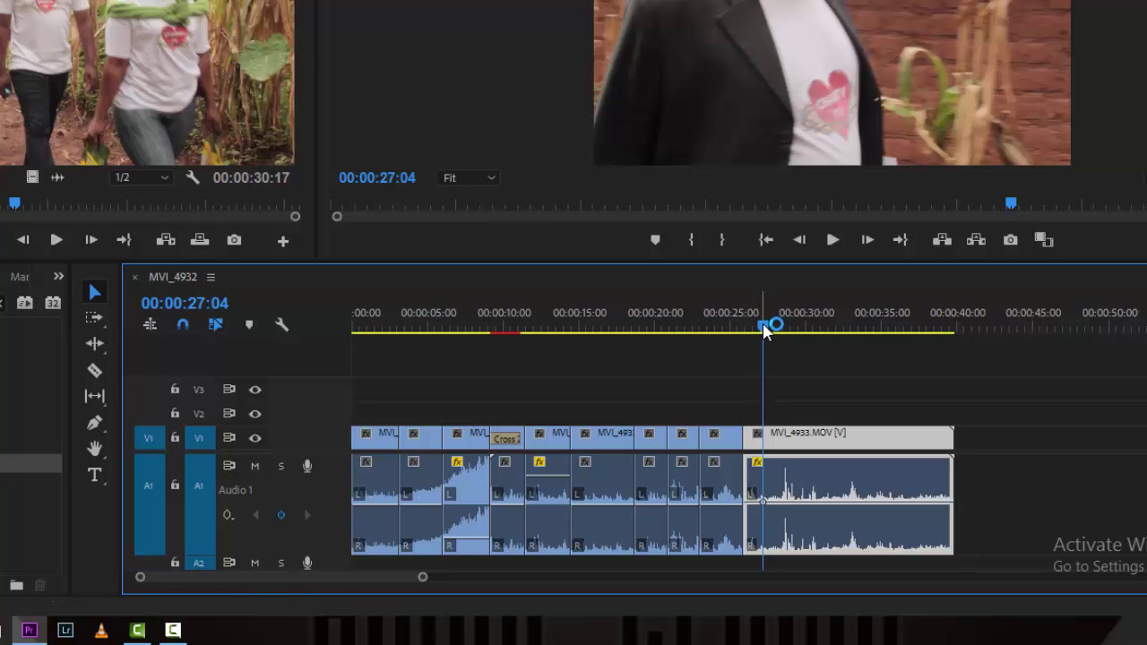
{"action": "left_click_drag", "start_coordinate": [765, 326], "coordinate": [779, 342]}
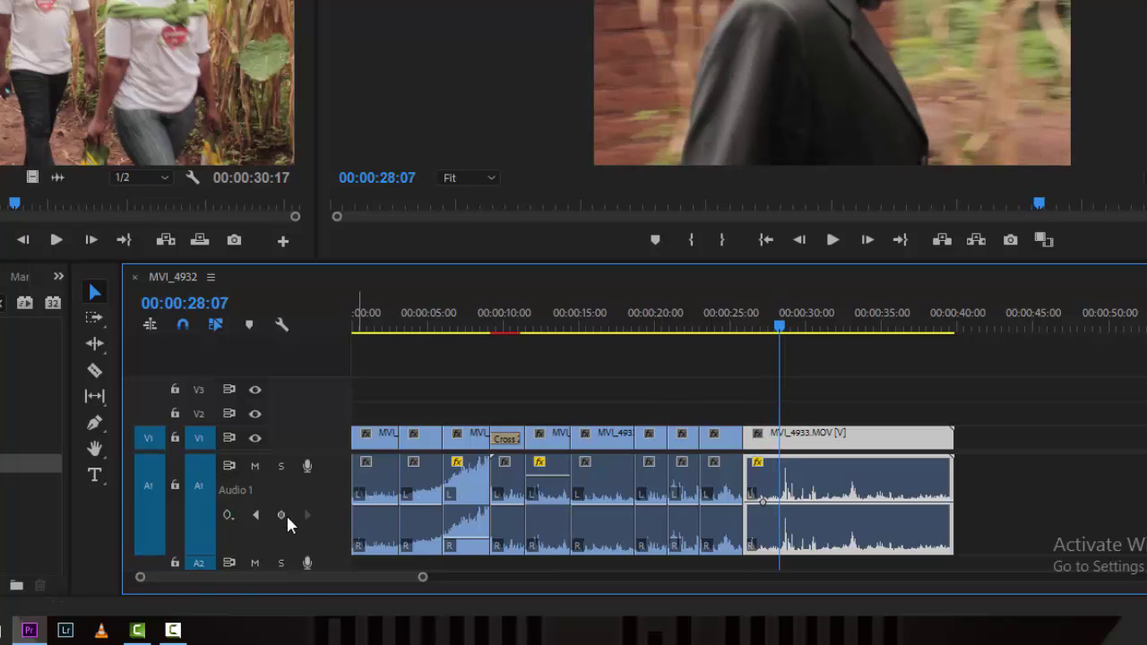
{"action": "left_click", "coordinate": [282, 514]}
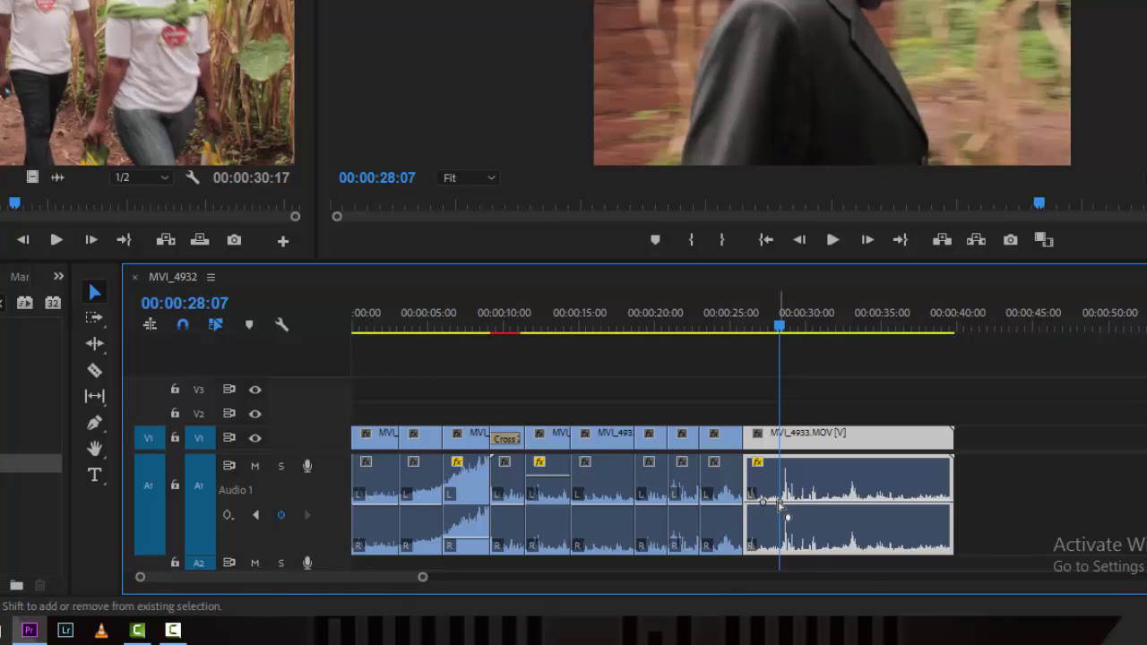
- Shift the final segment's two volume keyframes to about 28 and 32 seconds and lower the first to create a fade-in
{"action": "left_click_drag", "start_coordinate": [779, 504], "coordinate": [840, 503]}
{"action": "left_click_drag", "start_coordinate": [762, 502], "coordinate": [782, 503]}
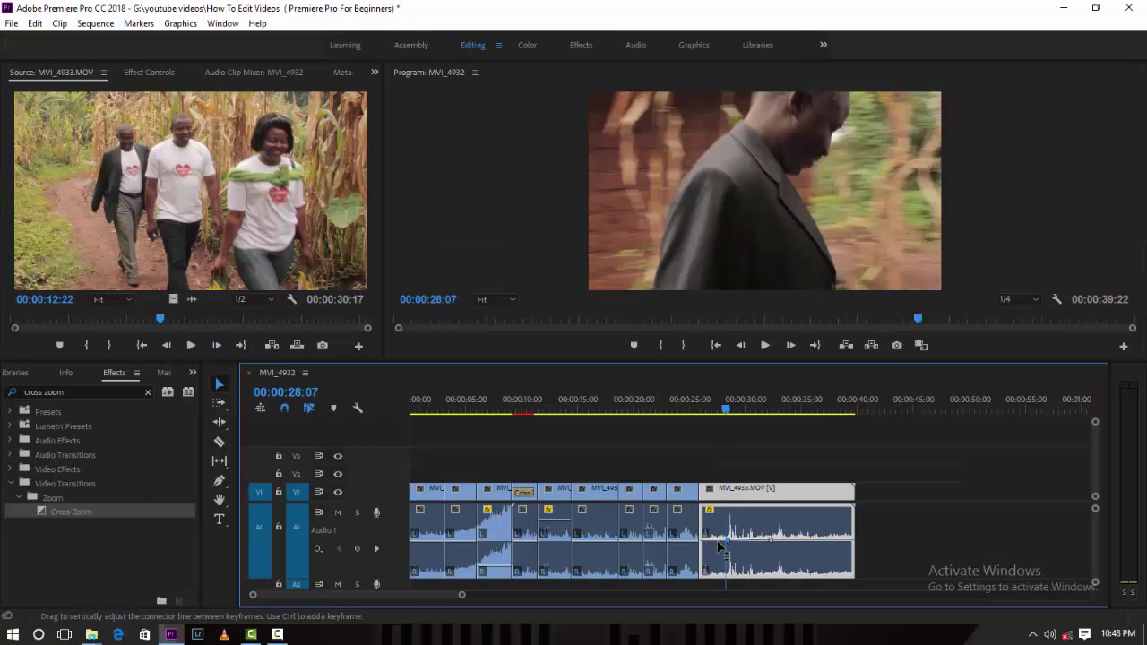
{"action": "left_click_drag", "start_coordinate": [770, 518], "coordinate": [717, 552]}
{"action": "left_click_drag", "start_coordinate": [727, 556], "coordinate": [727, 570]}
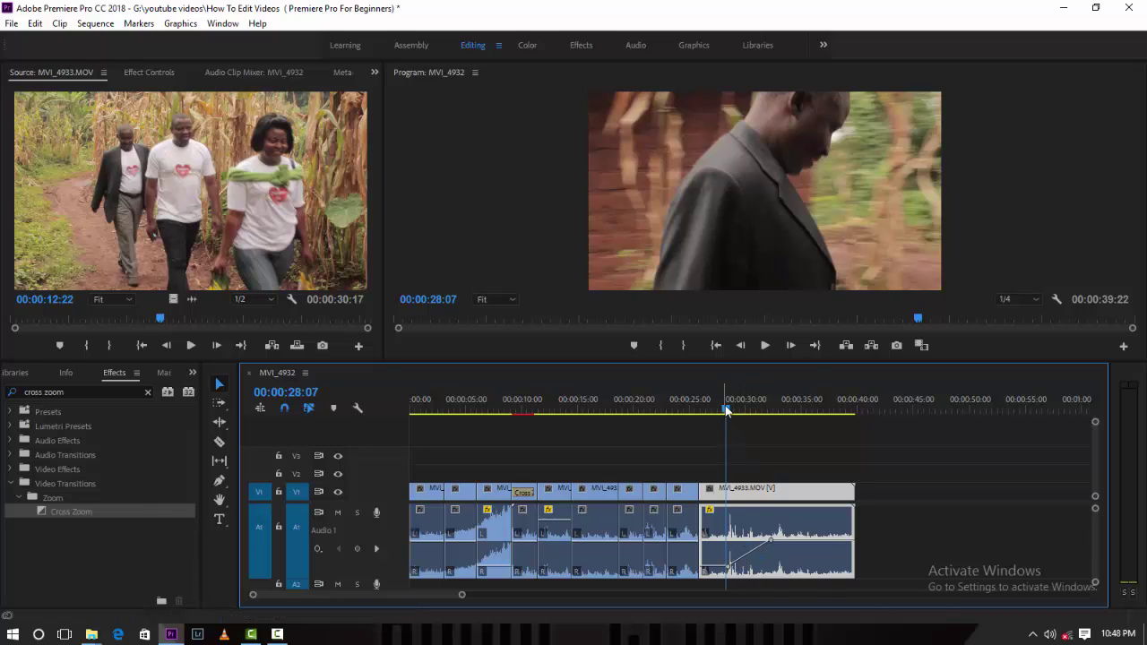
- Play back the final segment from its start to check the audio fade-in
{"action": "left_click_drag", "start_coordinate": [726, 408], "coordinate": [701, 416]}
{"action": "key", "text": "space"}
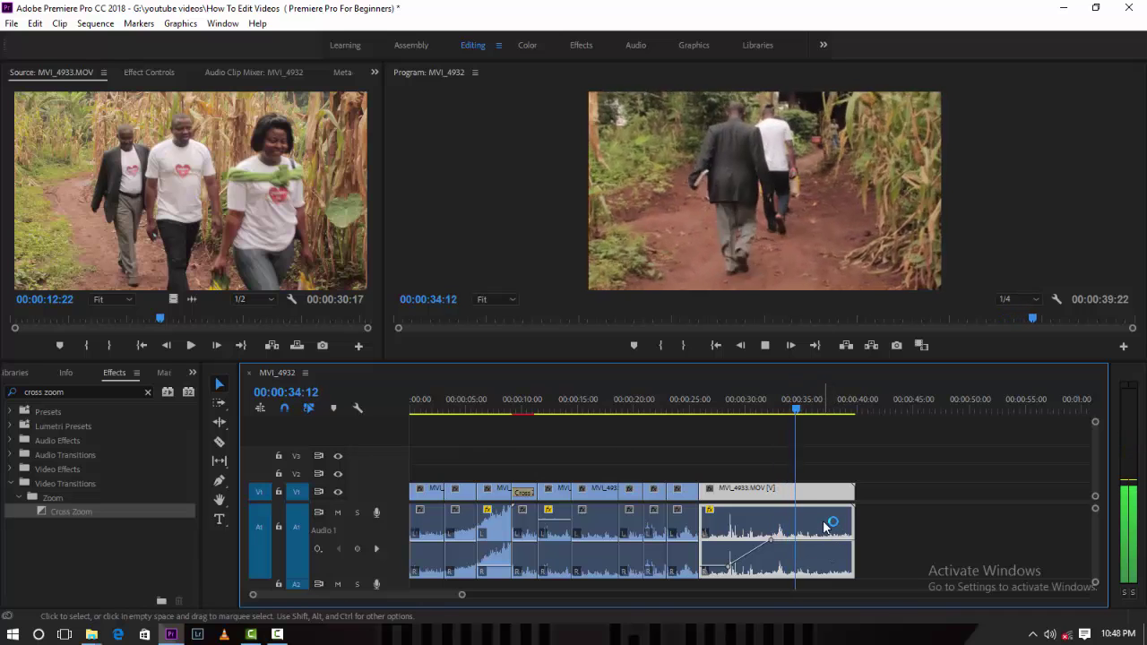
{"action": "key", "text": "space"}
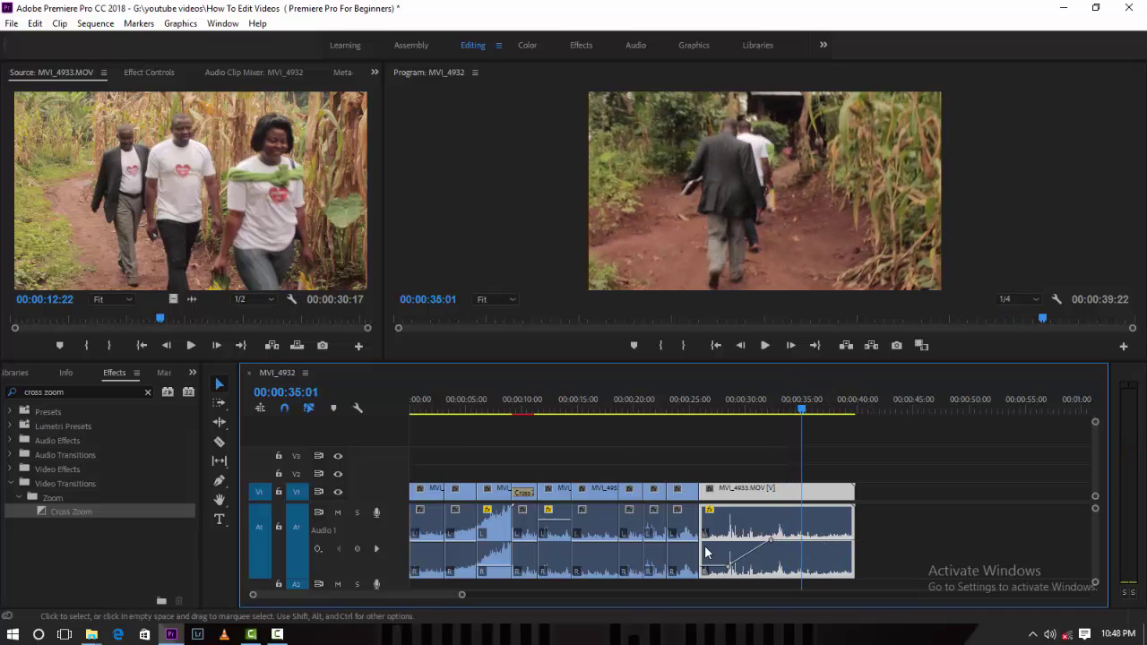
- Add volume keyframes at 00:00:35:01 and 00:00:36:03, and pull the last one down to the clip's end for a fade-out
{"action": "left_click", "coordinate": [357, 549]}
{"action": "left_click", "coordinate": [804, 409]}
{"action": "left_click_drag", "start_coordinate": [804, 407], "coordinate": [812, 410]}
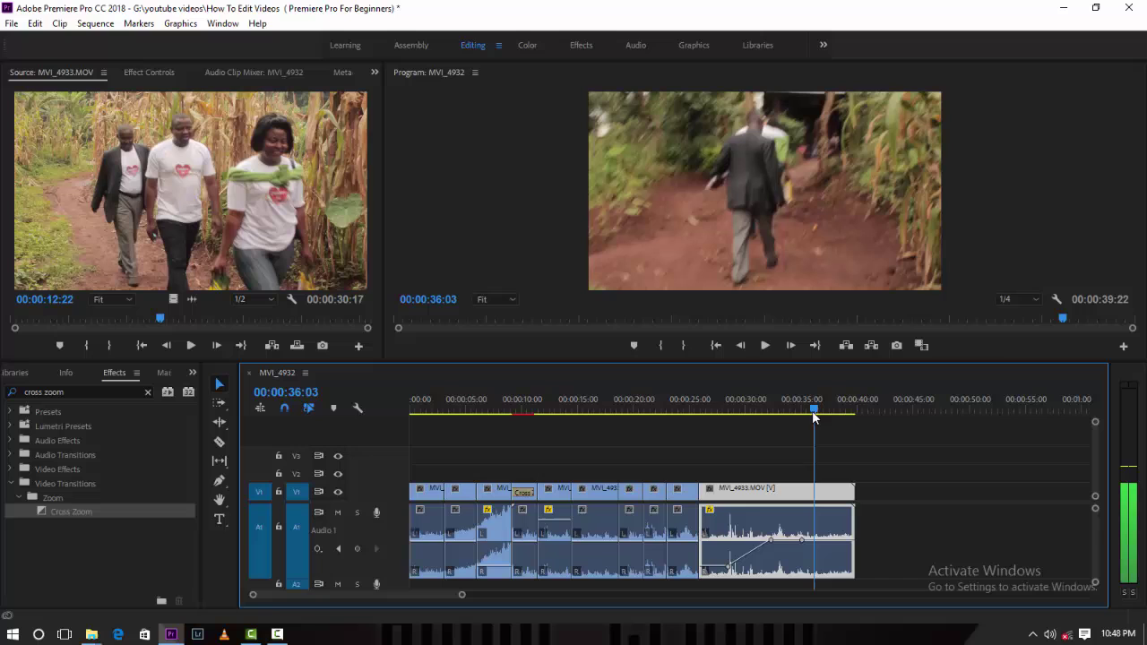
{"action": "left_click", "coordinate": [358, 549]}
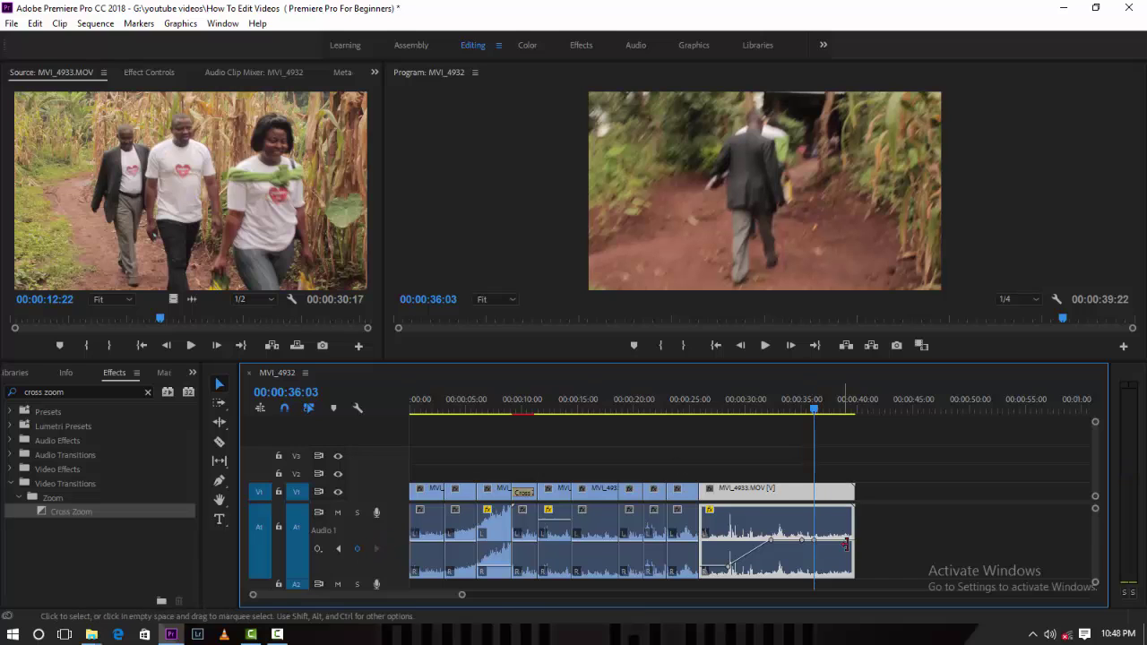
{"action": "mouse_move", "coordinate": [852, 550]}
{"action": "left_mouse_down"}
{"action": "mouse_move", "coordinate": [852, 540]}
{"action": "mouse_move", "coordinate": [813, 542]}
{"action": "mouse_move", "coordinate": [851, 572]}
{"action": "left_mouse_up"}
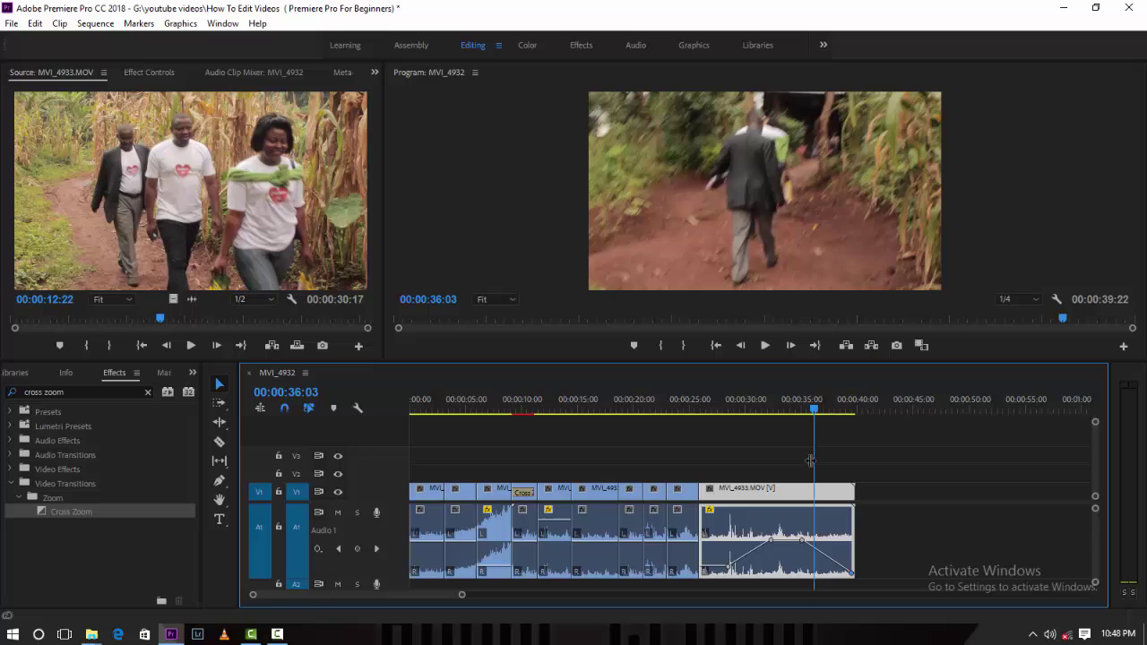
- Play back the final segment to its end to check the audio fade-out
{"action": "left_click", "coordinate": [765, 408]}
{"action": "key", "text": "space"}
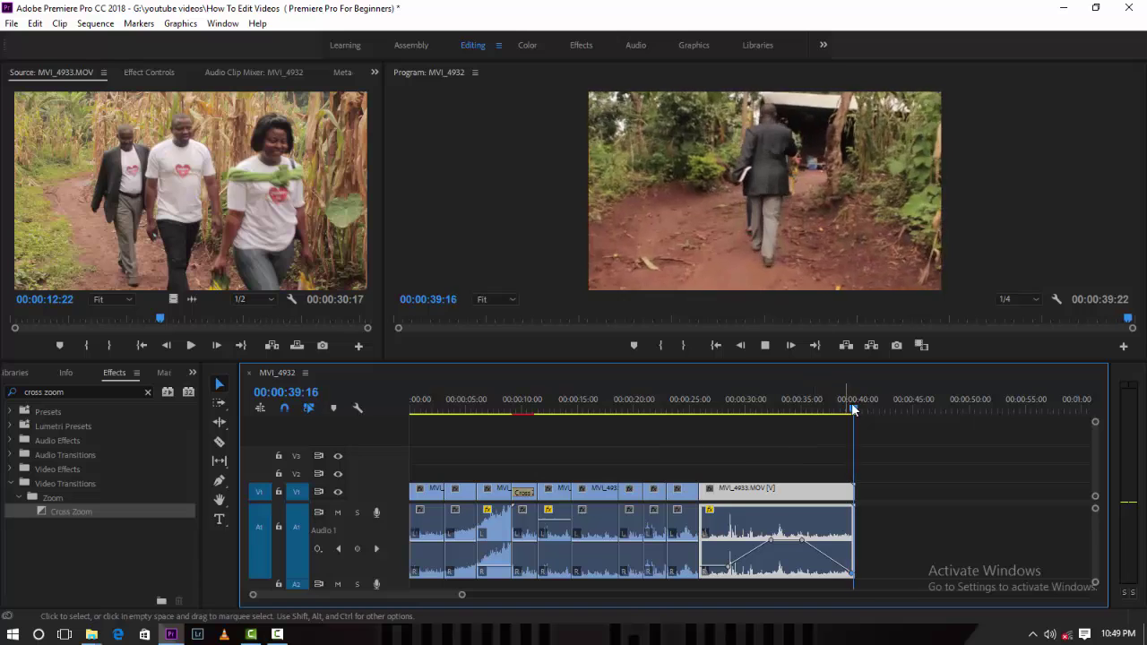
{"action": "key", "text": "Home"}
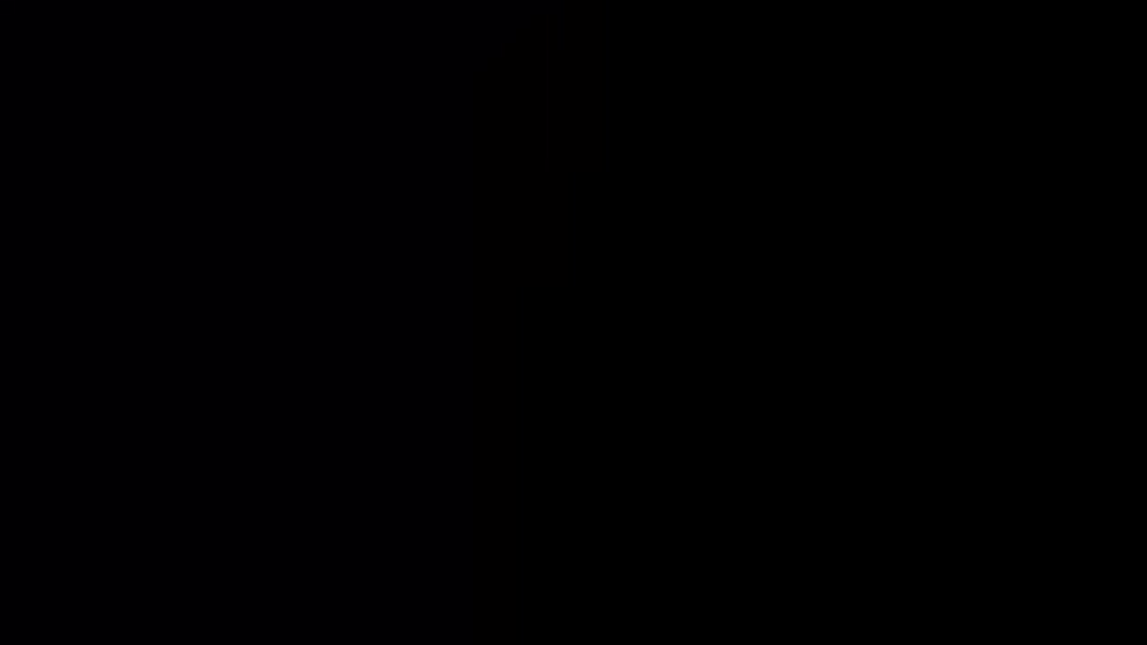
{"action": "key", "text": "space"}
- Add a text title reading "Learning Premiere Pro" over the final segment at 00:00:27:23
{"action": "left_click", "coordinate": [719, 408]}
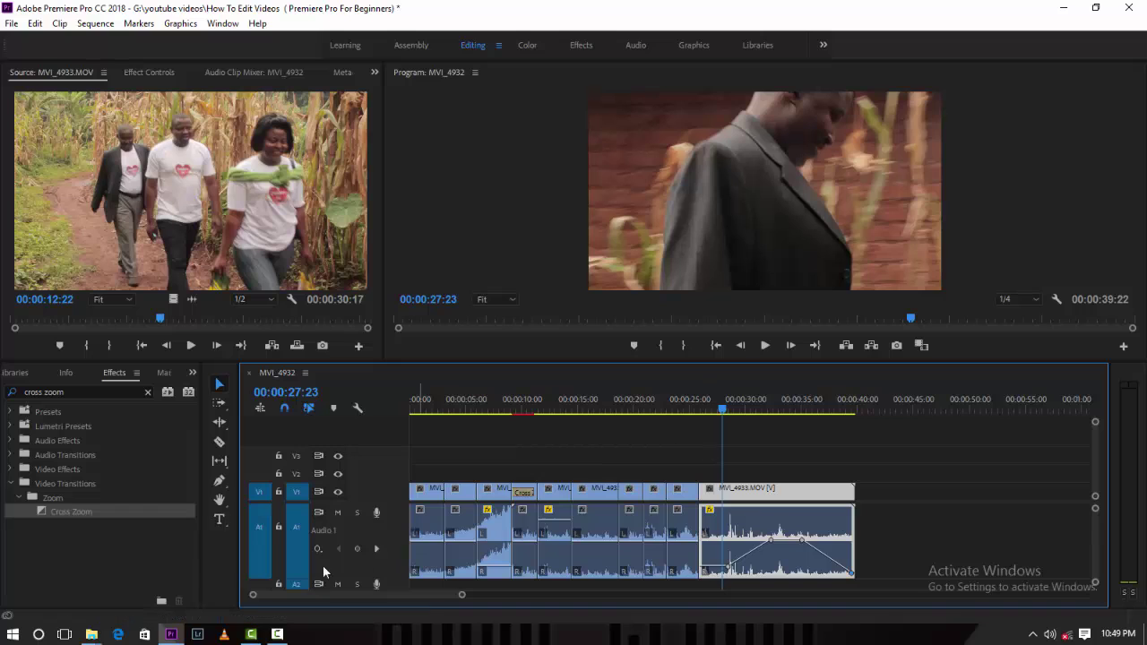
{"action": "left_click", "coordinate": [219, 520]}
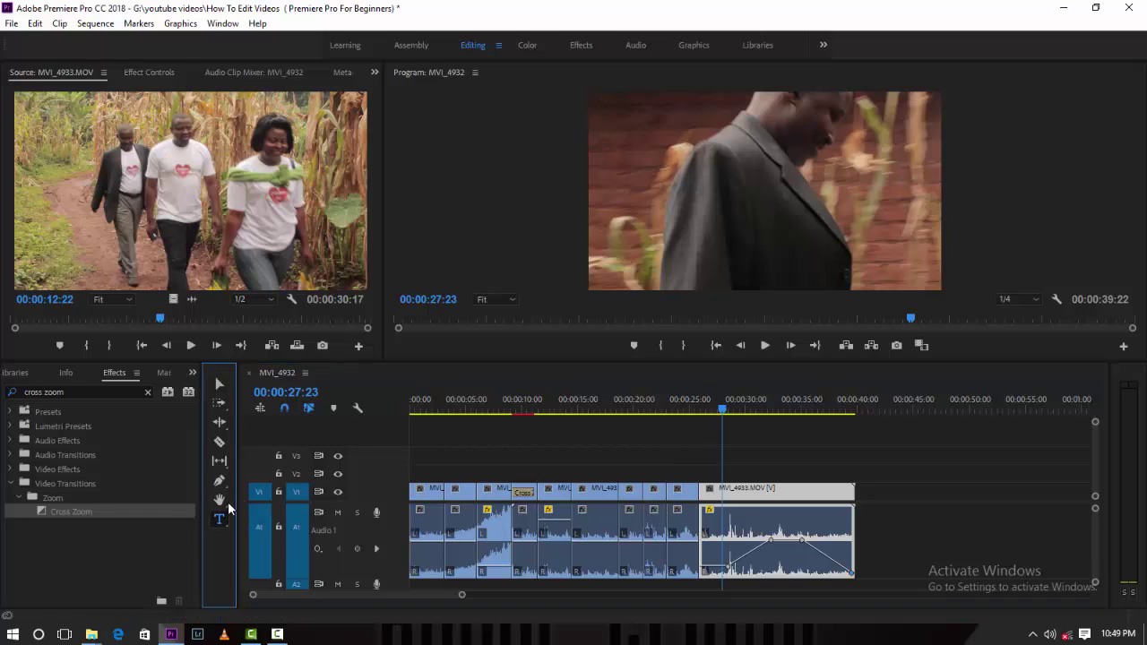
{"action": "left_click", "coordinate": [654, 172]}
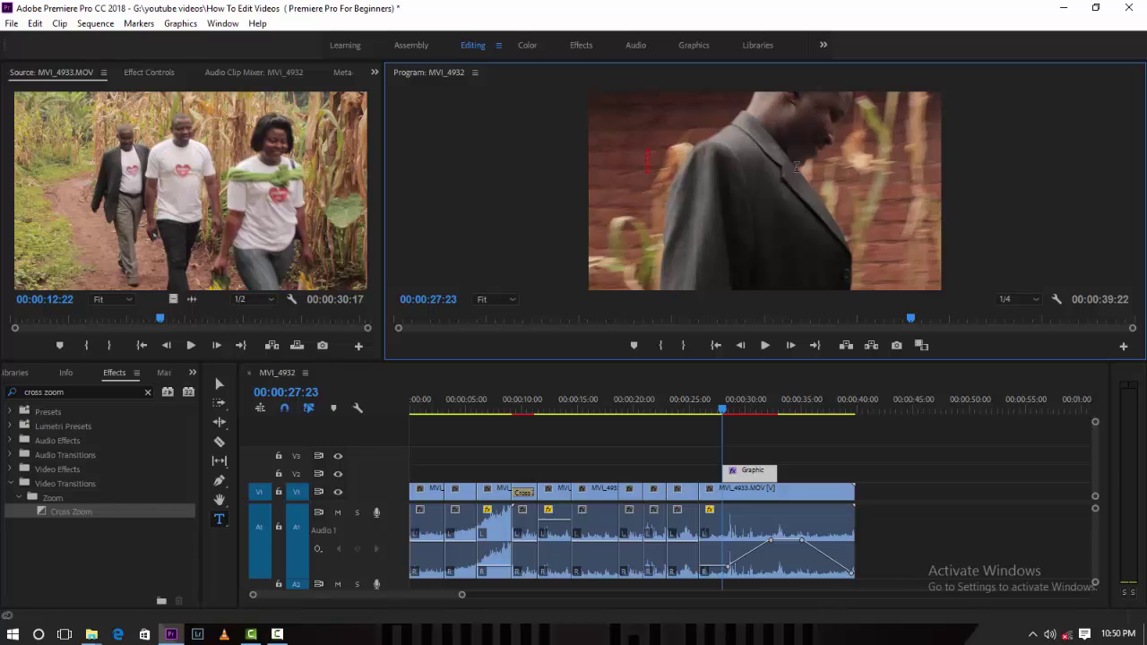
{"action": "type", "text": "earning Premiere Pro"}
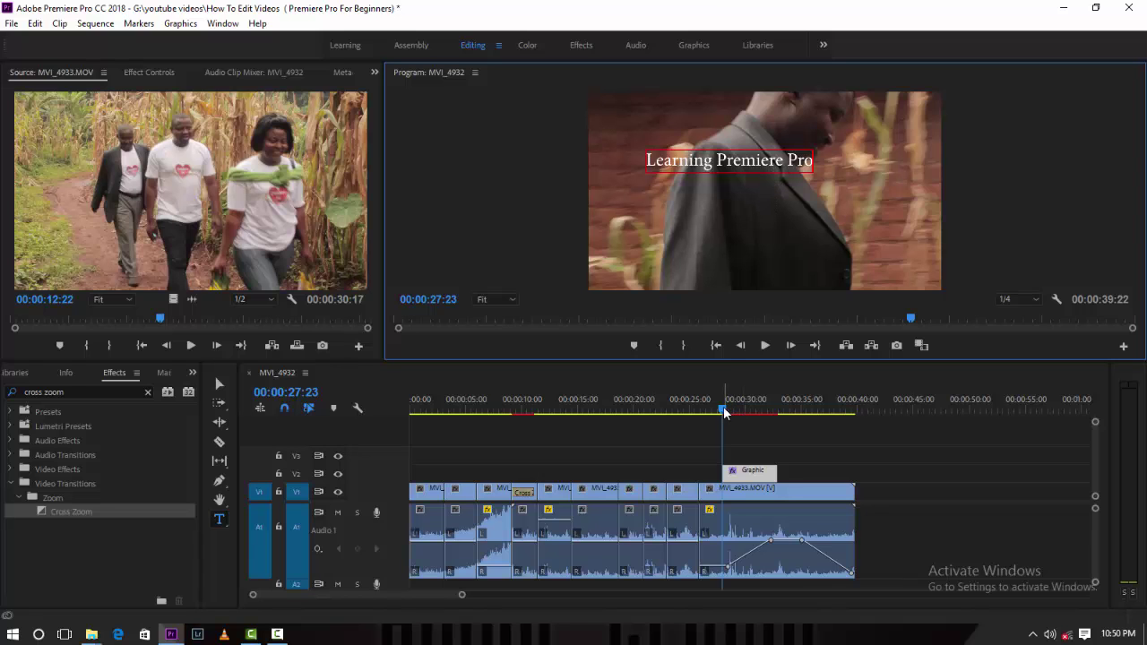
{"action": "left_click_drag", "start_coordinate": [724, 412], "coordinate": [722, 412]}
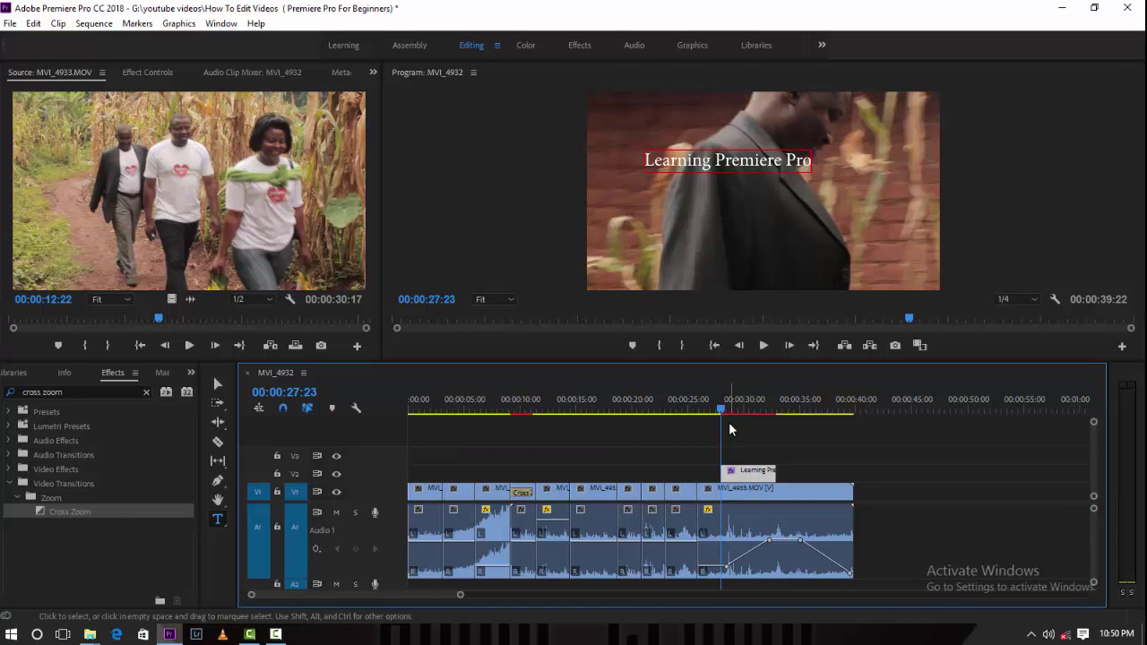
- Switch to the Graphics workspace and set the title's scale to 102 and its position to 383.2, 312.6
{"action": "left_click", "coordinate": [693, 45]}
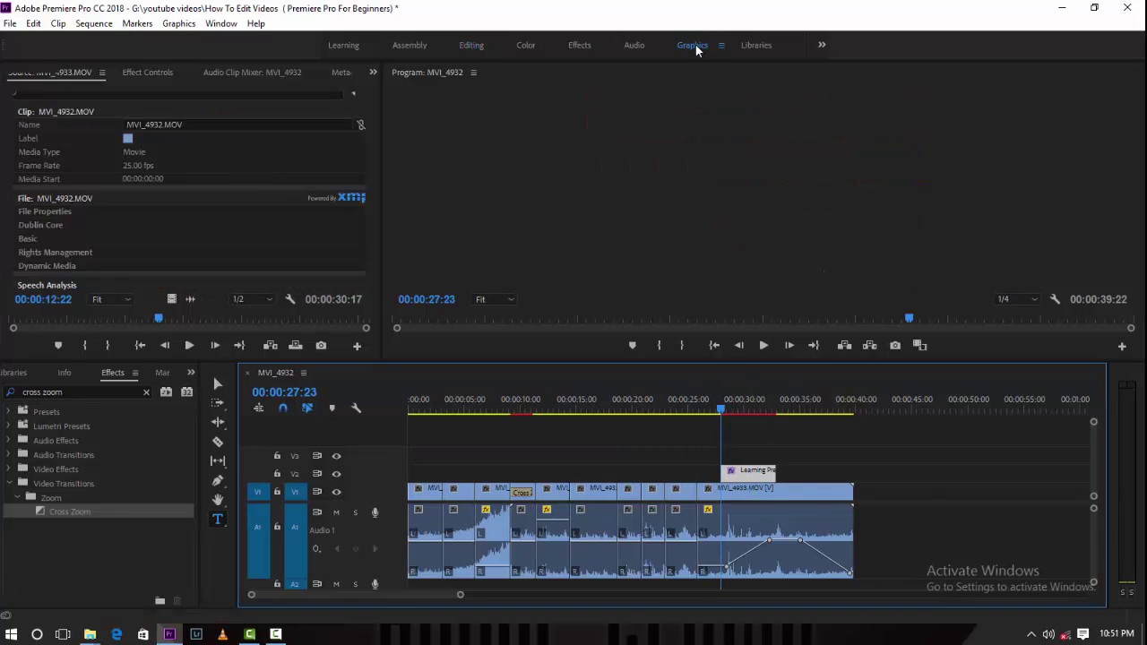
{"action": "left_click", "coordinate": [1019, 66]}
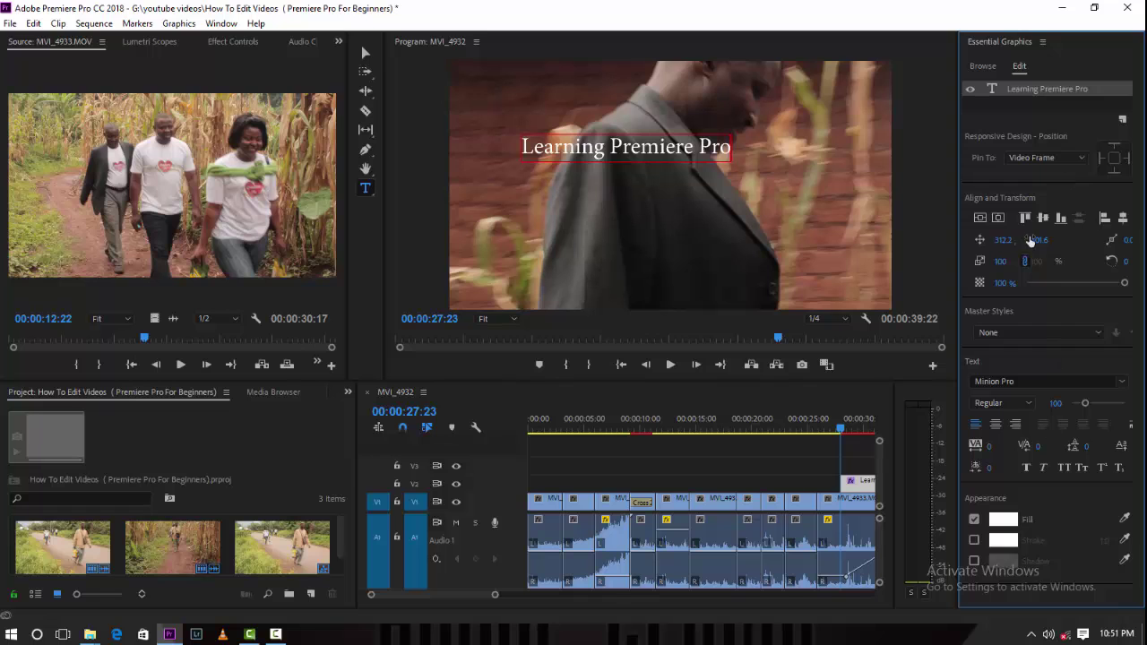
{"action": "left_click_drag", "start_coordinate": [1001, 262], "coordinate": [913, 240]}
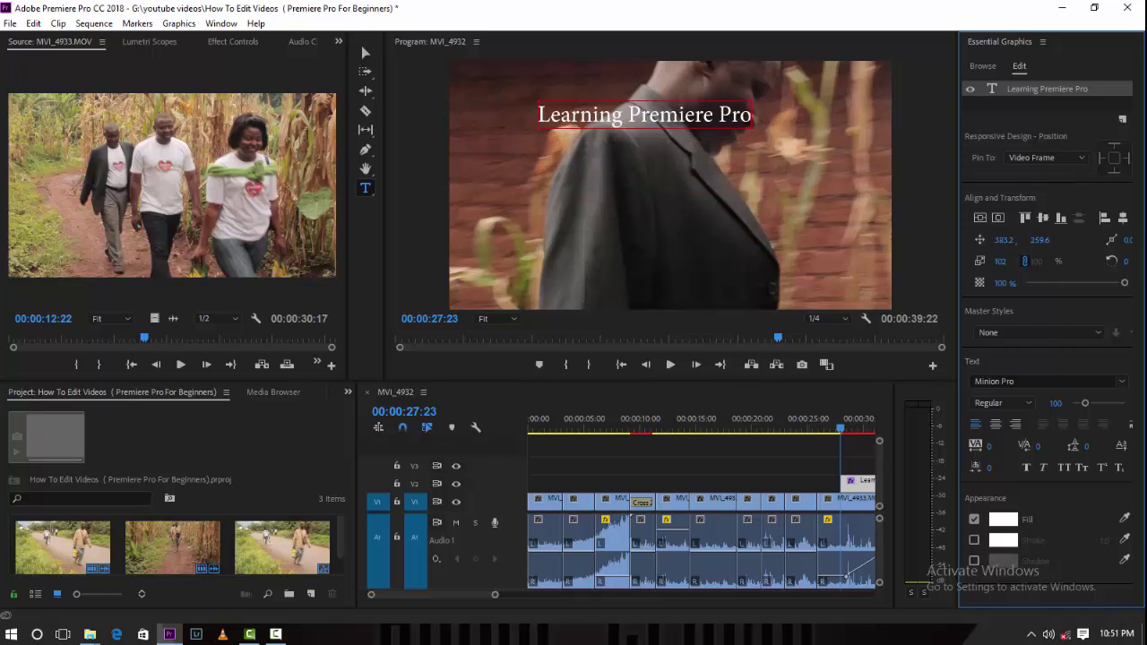
{"action": "left_click_drag", "start_coordinate": [1038, 240], "coordinate": [1086, 240]}
{"action": "mouse_move", "coordinate": [1003, 283]}
{"action": "left_mouse_down"}
{"action": "mouse_move", "coordinate": [968, 283]}
{"action": "mouse_move", "coordinate": [1002, 283]}
{"action": "left_mouse_up"}
- Change the fill colour of all the "Learning Premiere Pro" title text to green
{"action": "left_click", "coordinate": [747, 126]}
{"action": "key", "text": "ctrl+a"}
{"action": "left_click", "coordinate": [1003, 519]}
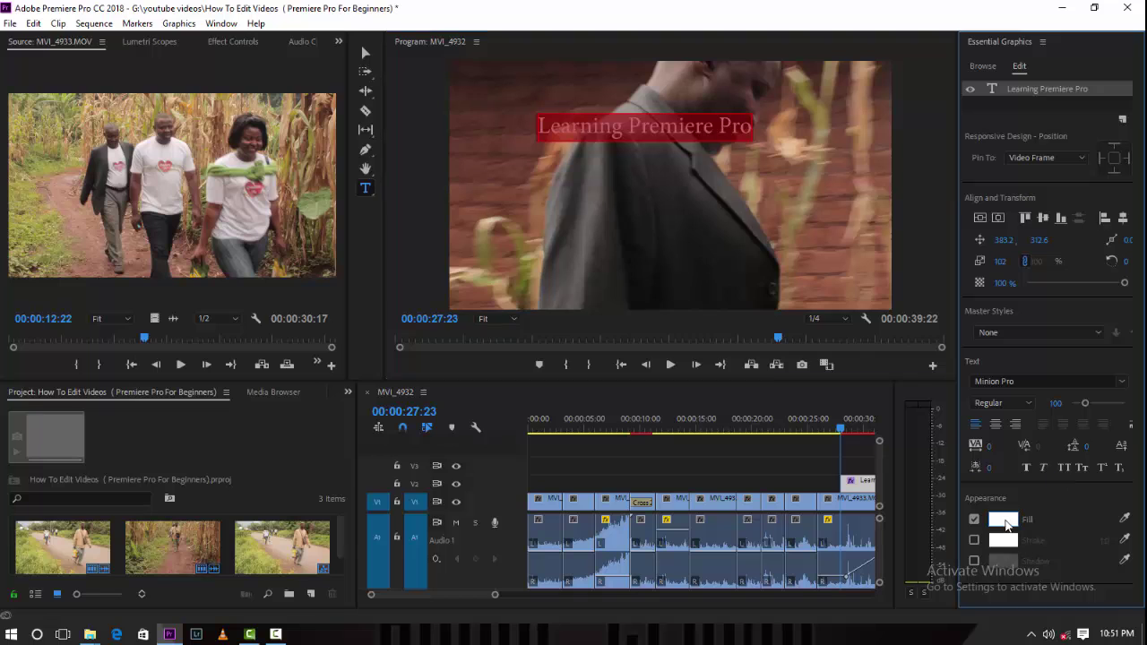
{"action": "left_click_drag", "start_coordinate": [617, 254], "coordinate": [619, 316]}
{"action": "left_click", "coordinate": [583, 389]}
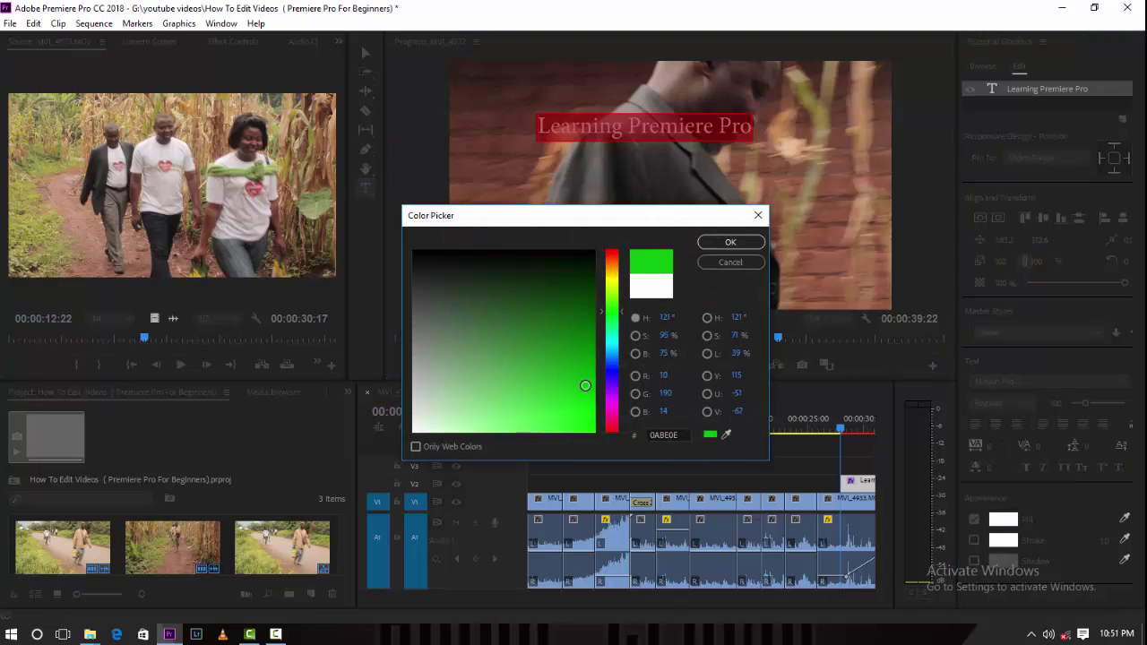
{"action": "left_click", "coordinate": [731, 242]}
{"action": "left_click", "coordinate": [884, 278]}
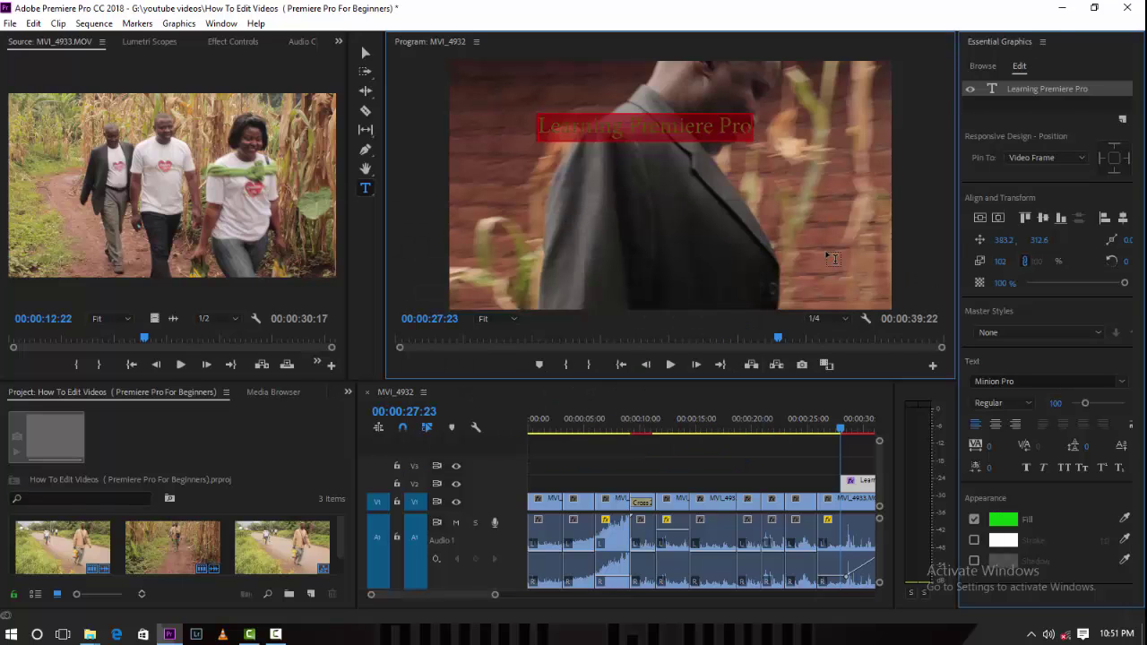
{"action": "left_click", "coordinate": [827, 246]}
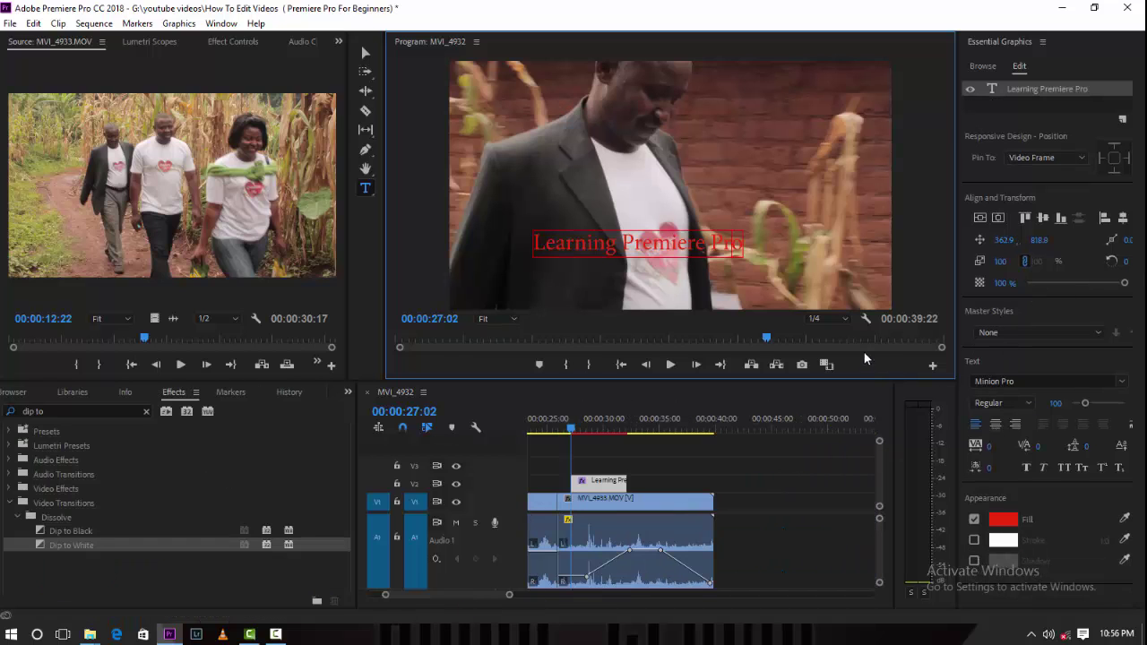
- Reposition the red "Learning Premiere Pro" title within the video frame using the Selection tool
{"action": "left_click", "coordinate": [366, 53]}
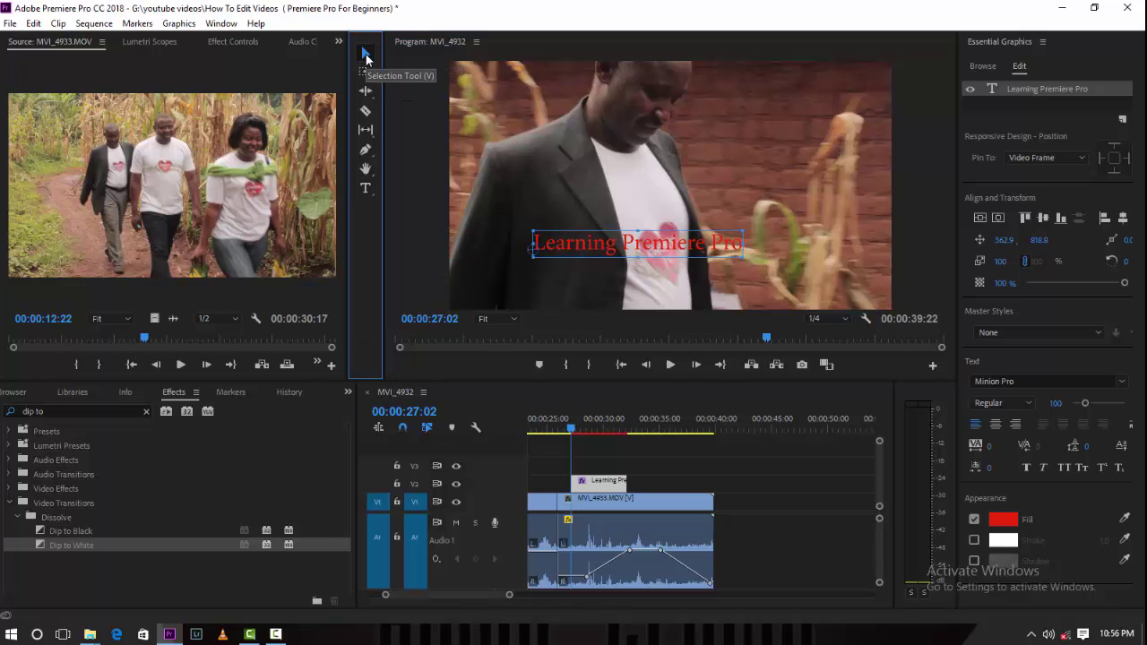
{"action": "left_click_drag", "start_coordinate": [657, 258], "coordinate": [776, 109]}
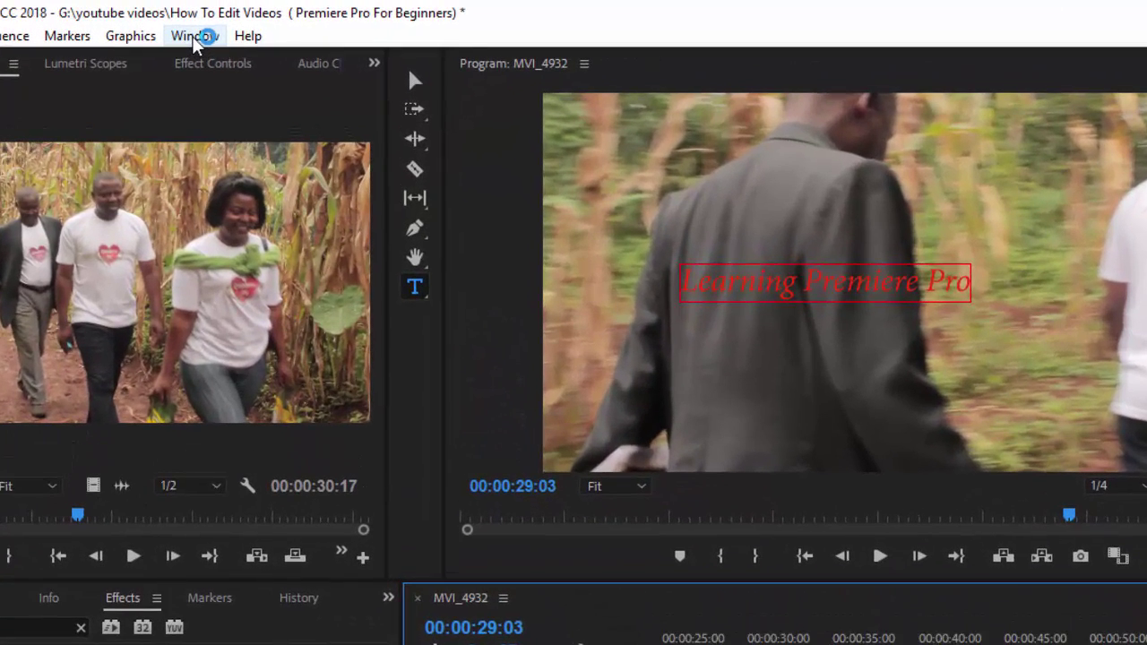
- Switch the workspace back to Editing
{"action": "left_click", "coordinate": [195, 36]}
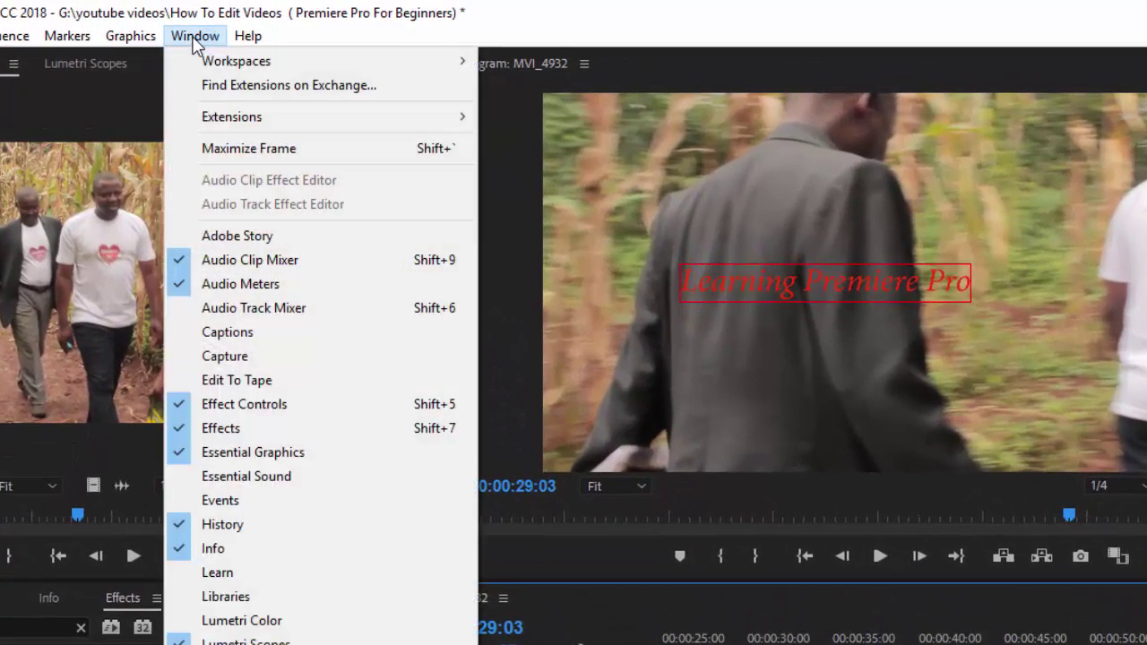
{"action": "left_click", "coordinate": [221, 36]}
{"action": "left_click", "coordinate": [220, 35]}
{"action": "mouse_move", "coordinate": [379, 64]}
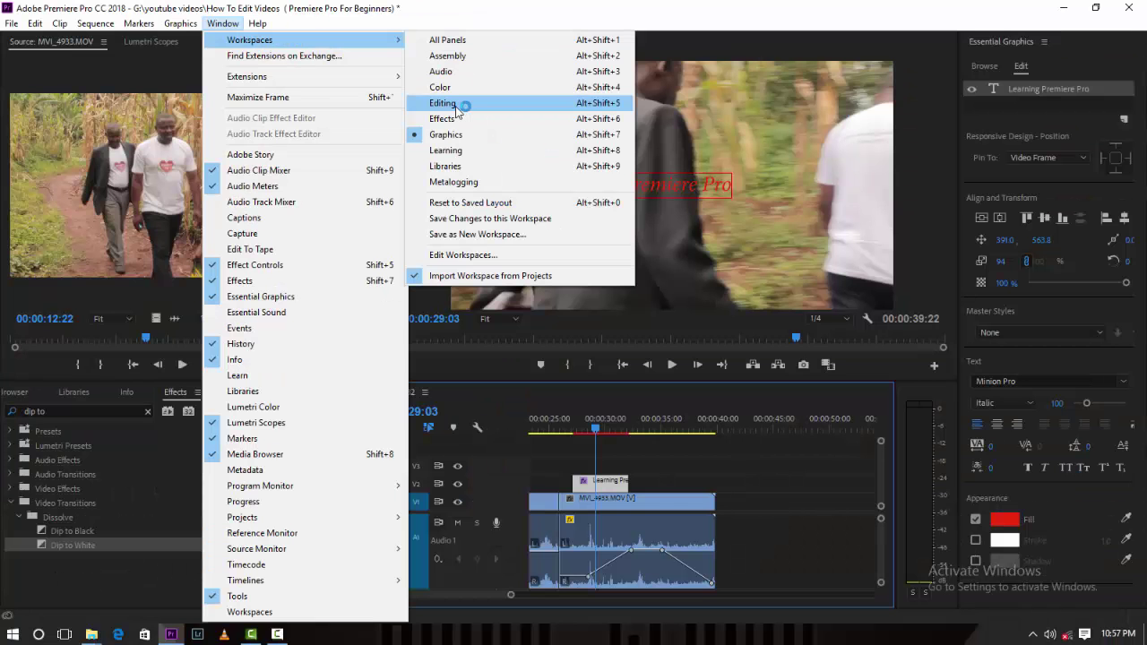
{"action": "left_click", "coordinate": [548, 159]}
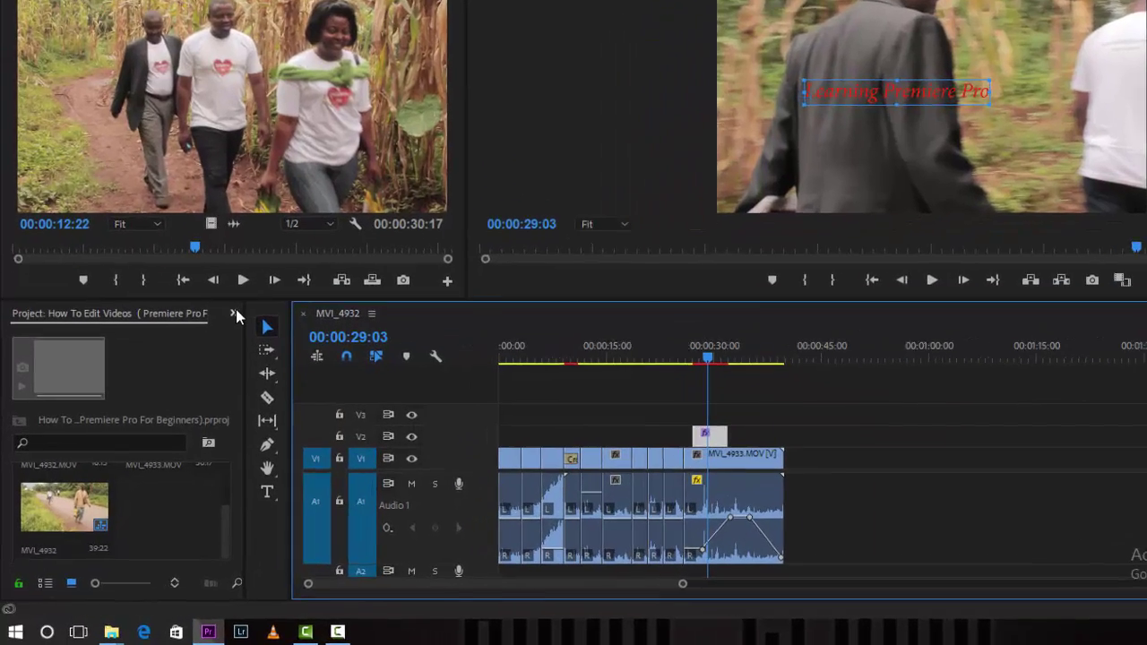
- Show the effects library and clear its "dip to" search filter
{"action": "left_click", "coordinate": [193, 372]}
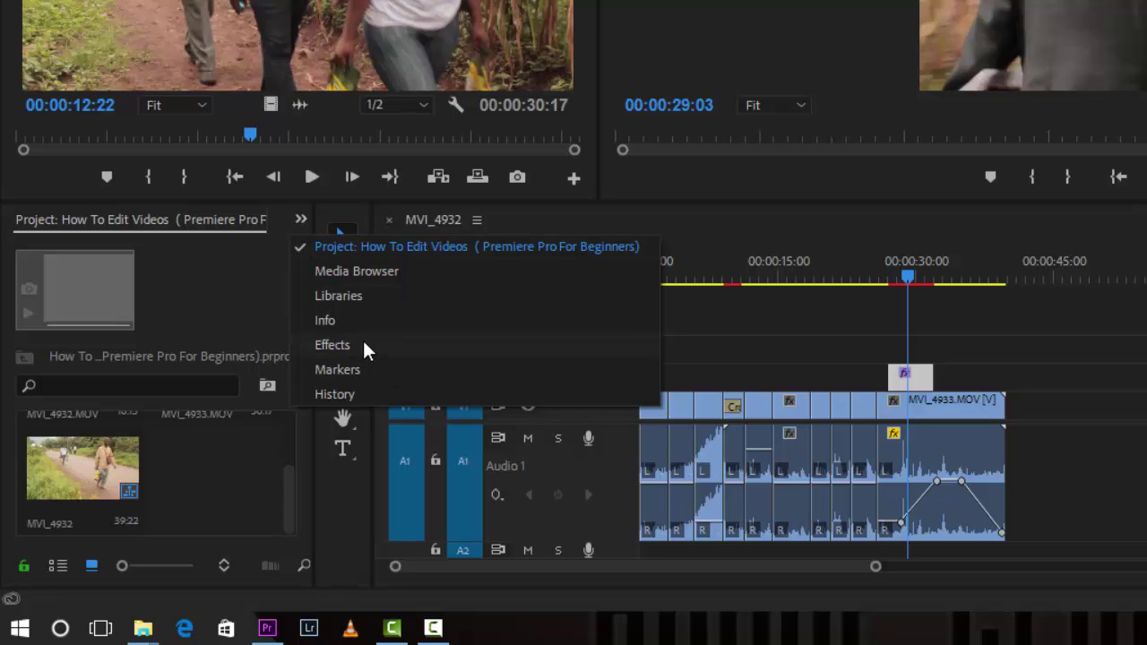
{"action": "left_click", "coordinate": [362, 344]}
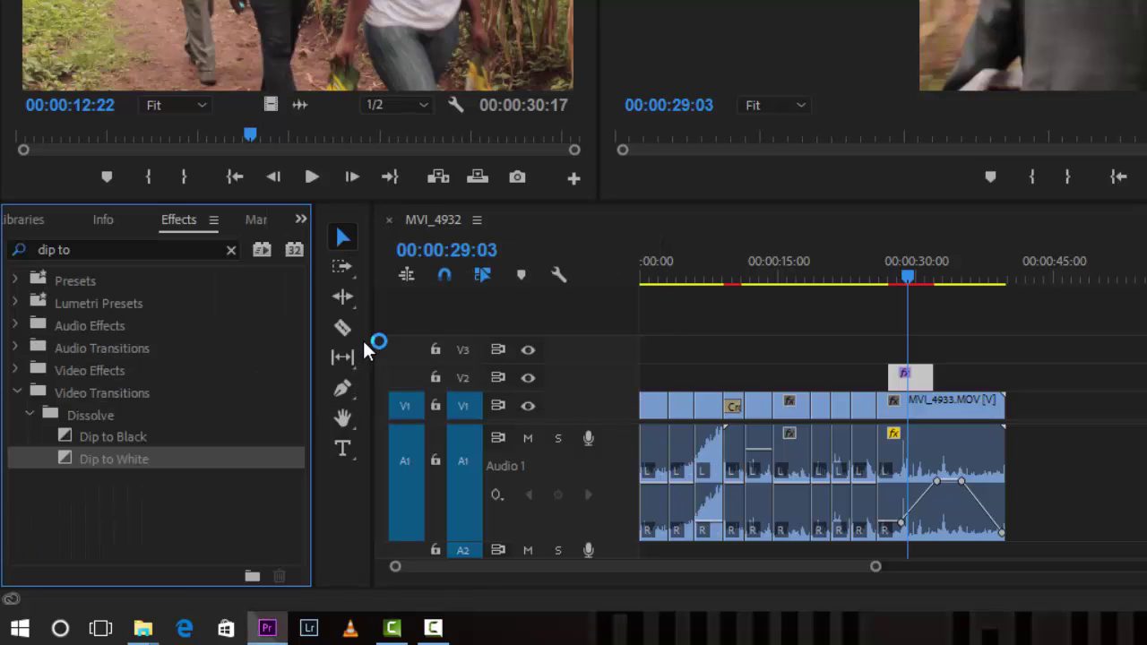
{"action": "left_click", "coordinate": [194, 250]}
{"action": "key", "text": "BackSpace"}
{"action": "key", "text": "BackSpace"}
{"action": "key", "text": "BackSpace"}
{"action": "key", "text": "BackSpace"}
{"action": "key", "text": "BackSpace"}
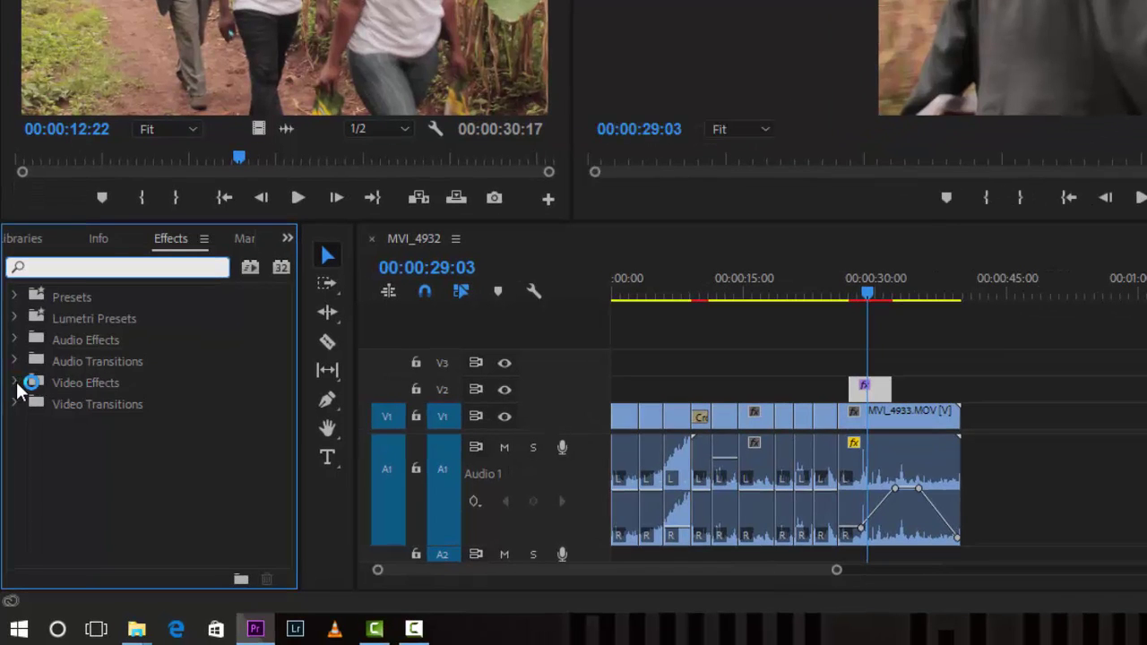
- Expand Video Effects and look through its effect categories
{"action": "left_click", "coordinate": [15, 384]}
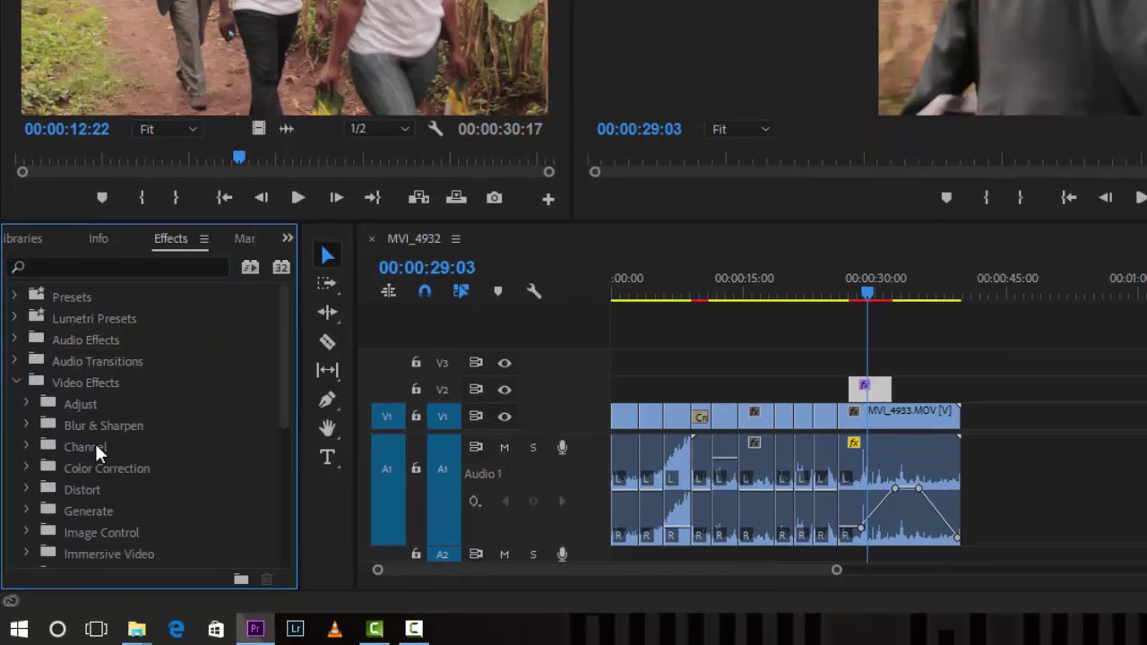
{"action": "scroll", "coordinate": [94, 441], "scroll_direction": "down", "scroll_amount": 1}
{"action": "scroll", "coordinate": [94, 441], "scroll_direction": "down", "scroll_amount": 1}
{"action": "scroll", "coordinate": [94, 441], "scroll_direction": "down", "scroll_amount": 3}
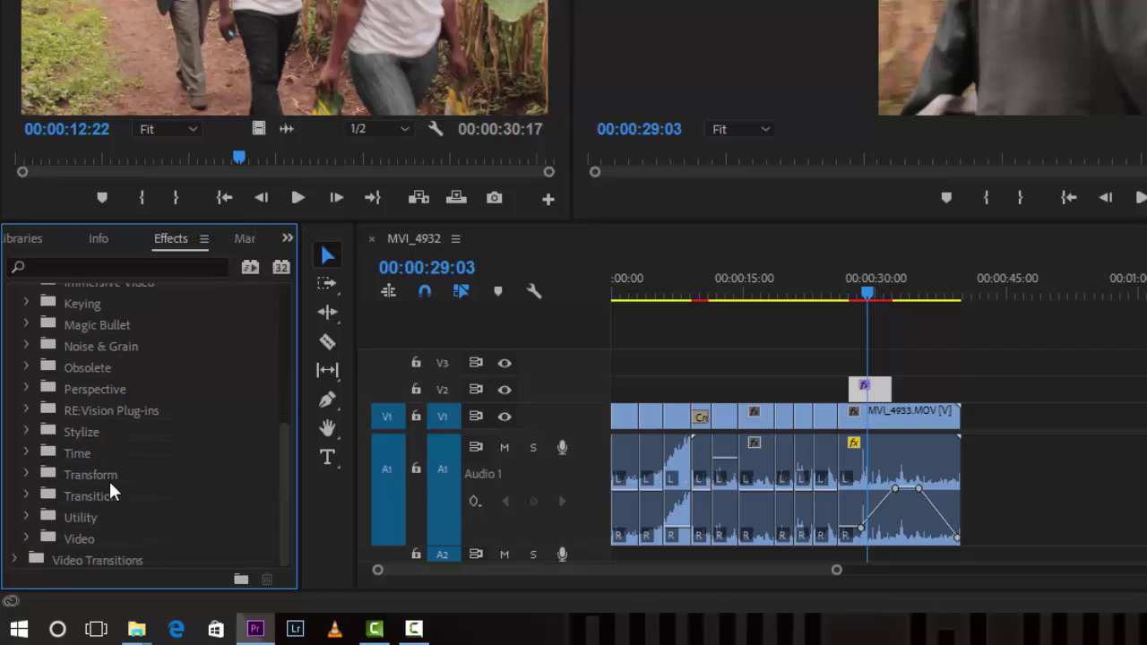
{"action": "scroll", "coordinate": [109, 477], "scroll_direction": "up", "scroll_amount": 2}
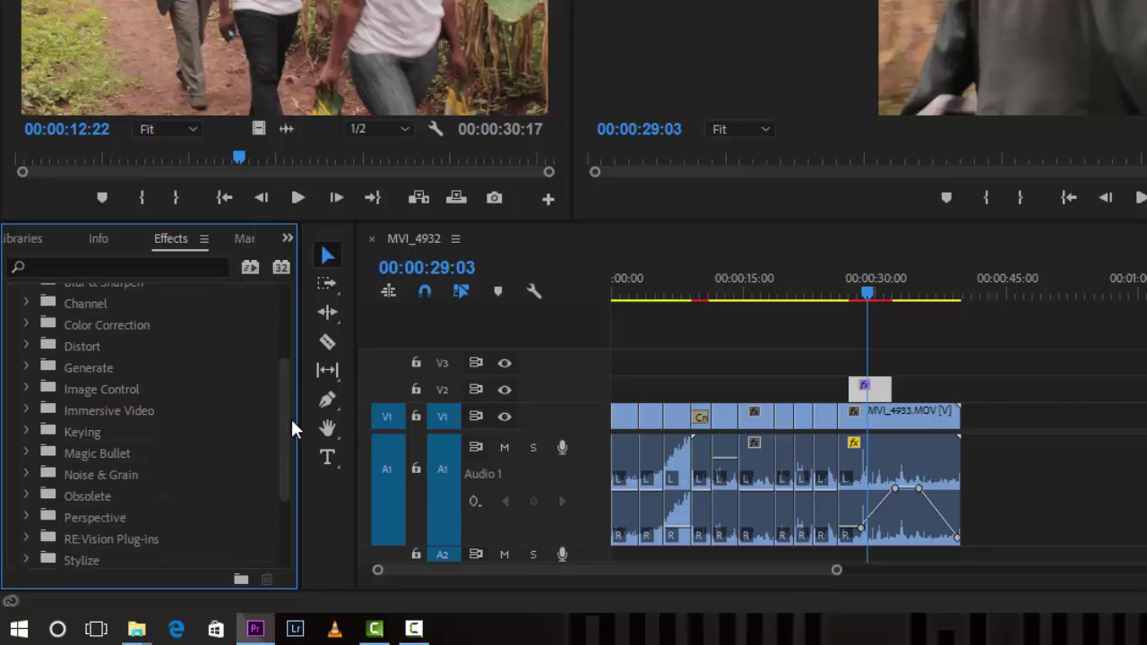
{"action": "left_click_drag", "start_coordinate": [292, 408], "coordinate": [285, 301]}
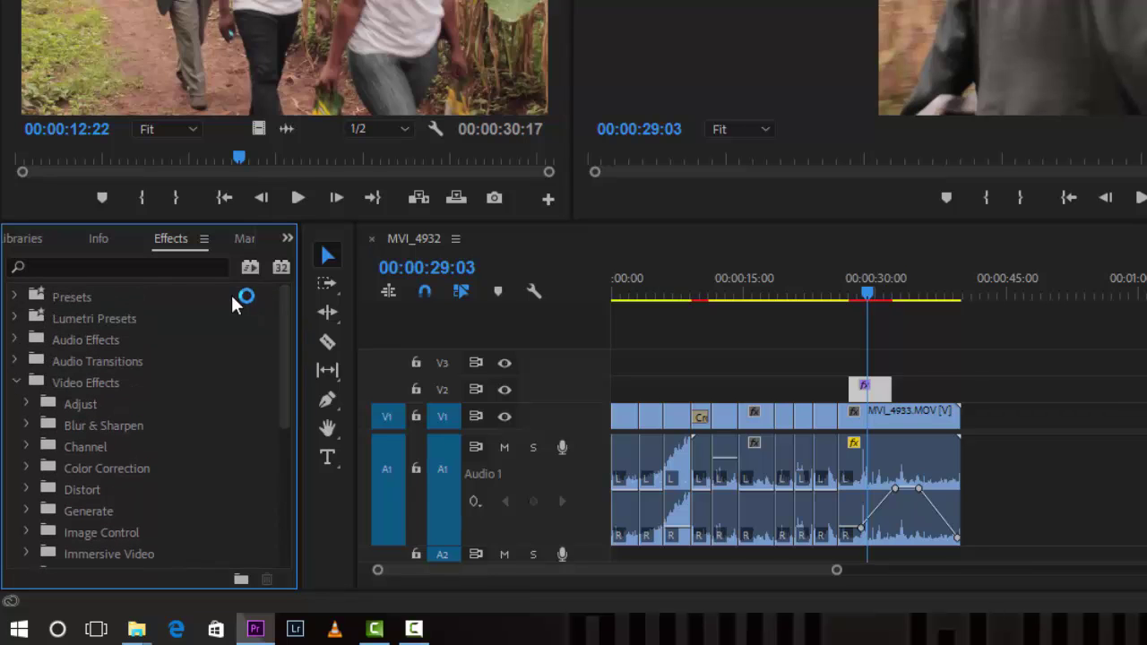
- Search the effects for "fast color" and apply Fast Color Corrector to the final MVI_4933.MOV segment on V1
{"action": "left_click", "coordinate": [205, 267]}
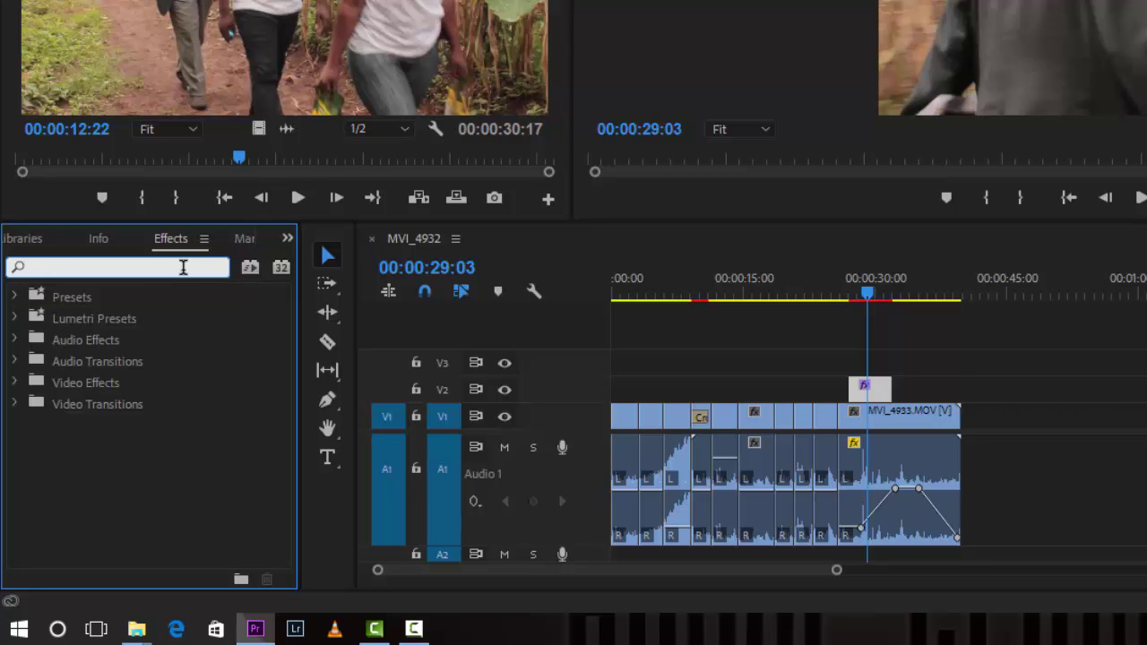
{"action": "type", "text": "fasr"}
{"action": "type", "text": "t"}
{"action": "type", "text": " color"}
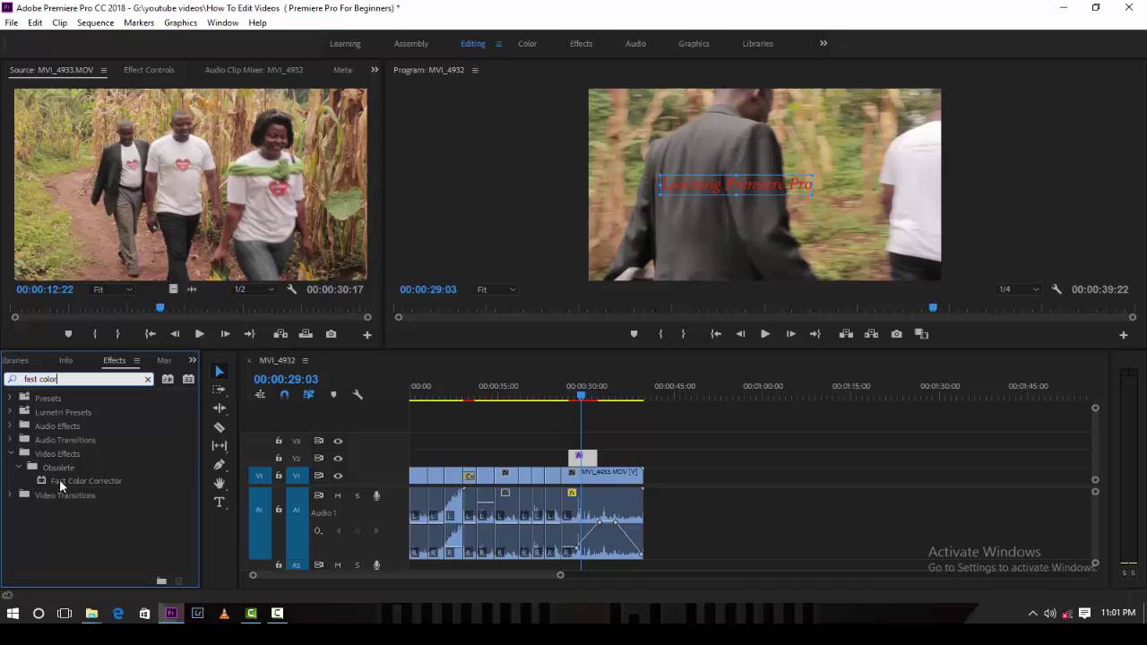
{"action": "left_click", "coordinate": [89, 423]}
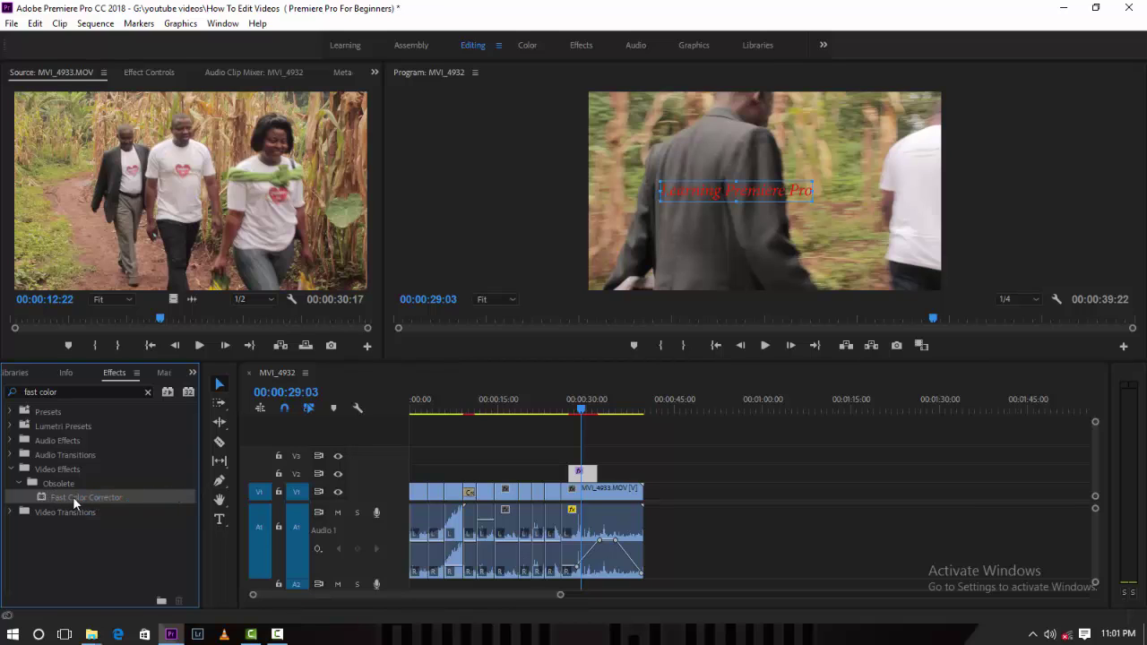
{"action": "left_click_drag", "start_coordinate": [75, 496], "coordinate": [604, 530]}
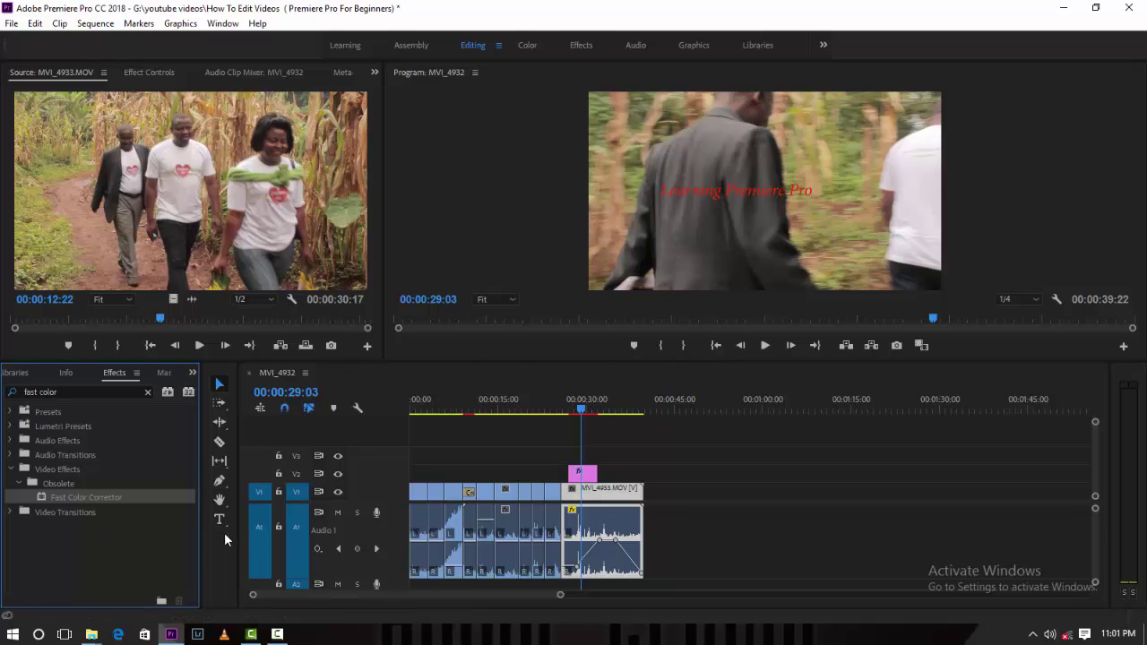
- Return to the project's media items and create a new adjustment layer with the default settings
{"action": "left_click", "coordinate": [192, 372]}
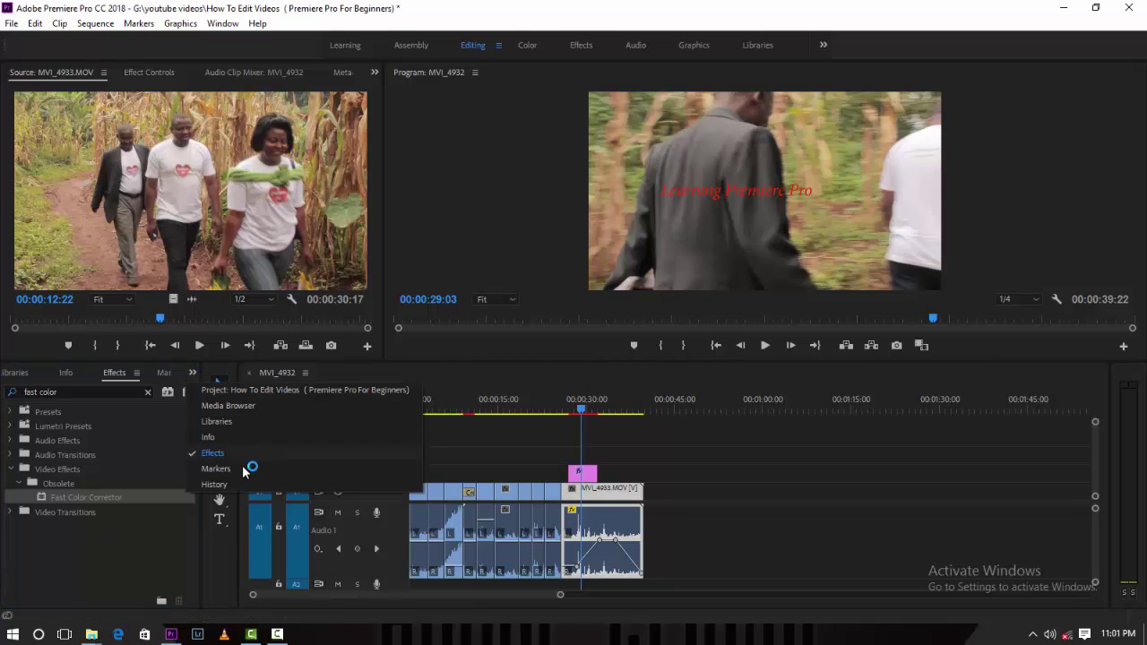
{"action": "left_click", "coordinate": [253, 391]}
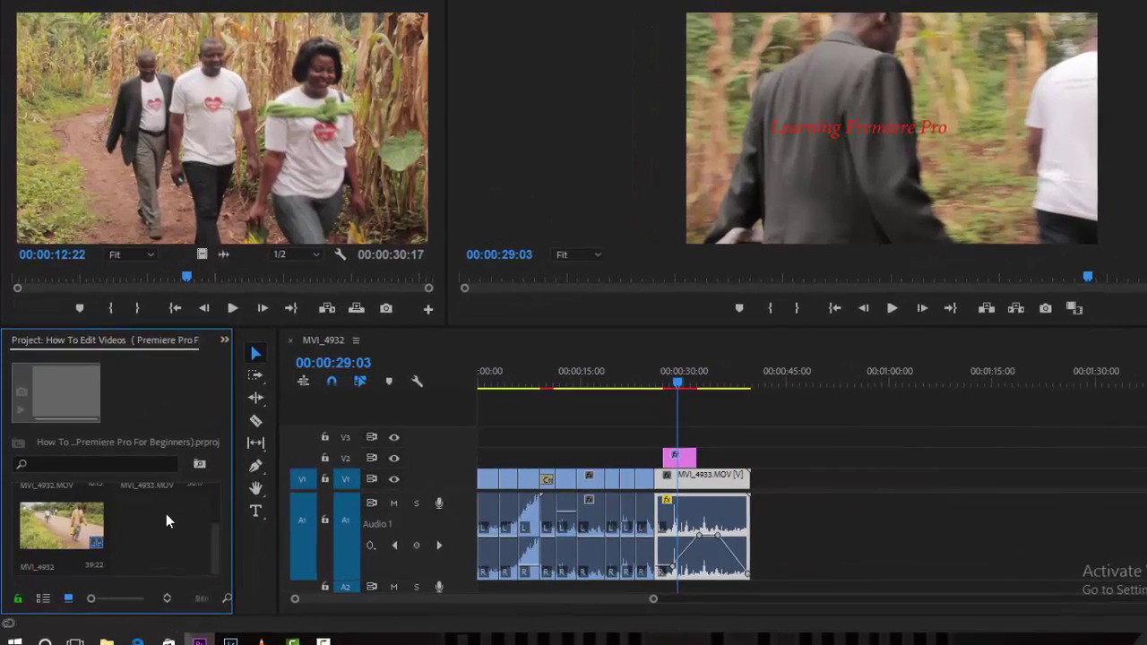
{"action": "right_click", "coordinate": [142, 519]}
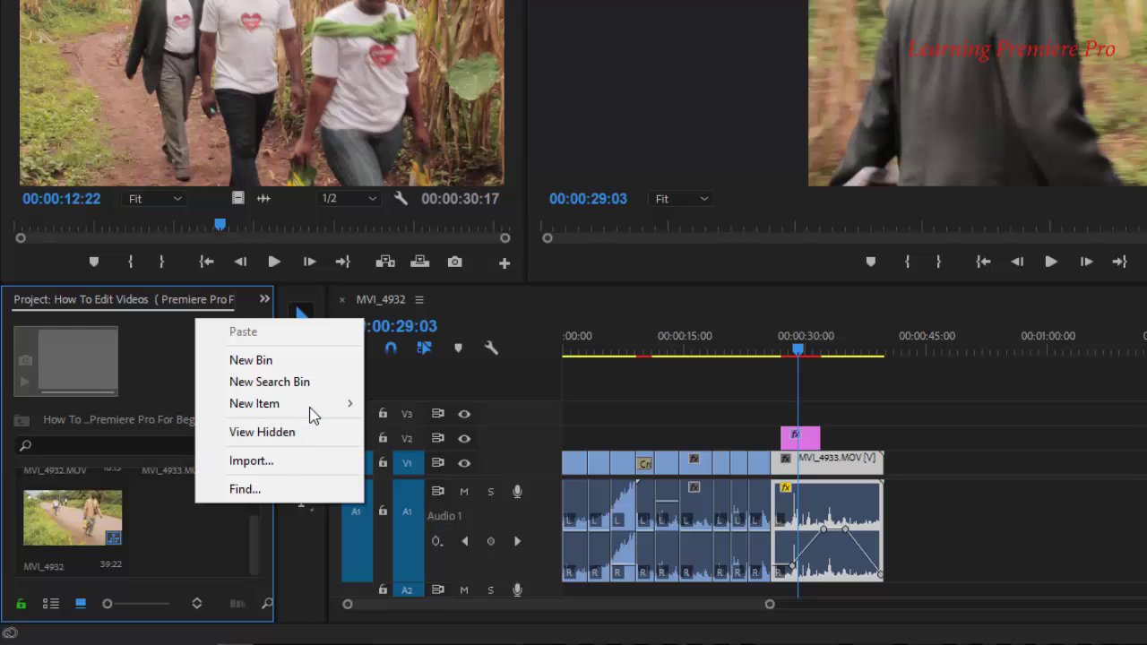
{"action": "mouse_move", "coordinate": [319, 406]}
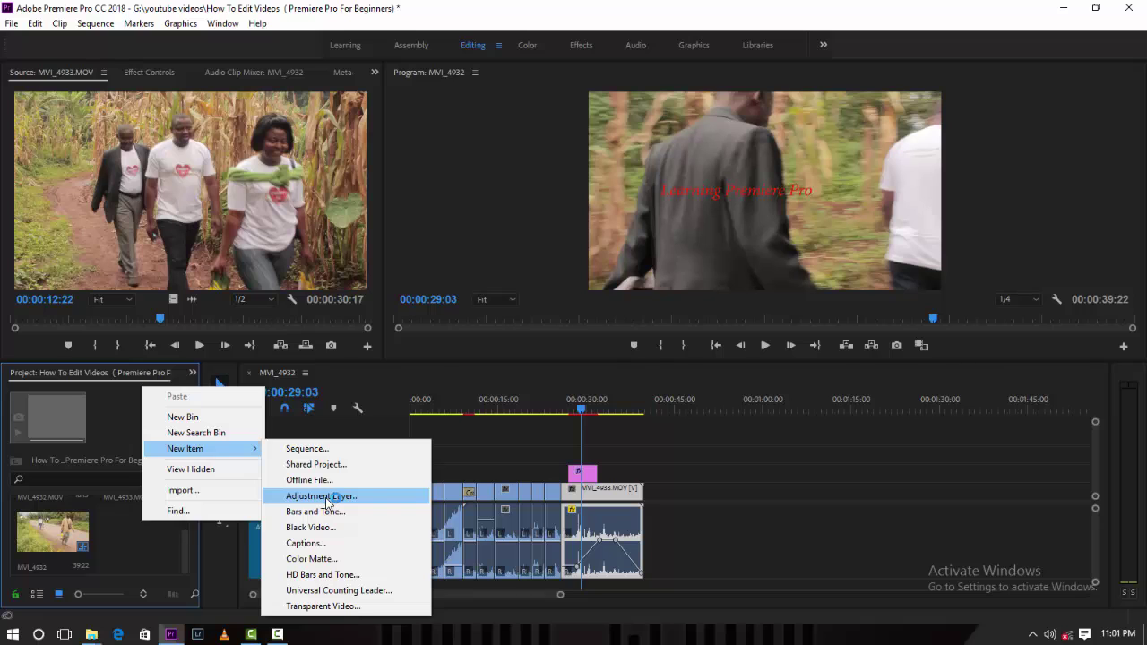
{"action": "left_click", "coordinate": [327, 500]}
{"action": "left_click", "coordinate": [612, 370]}
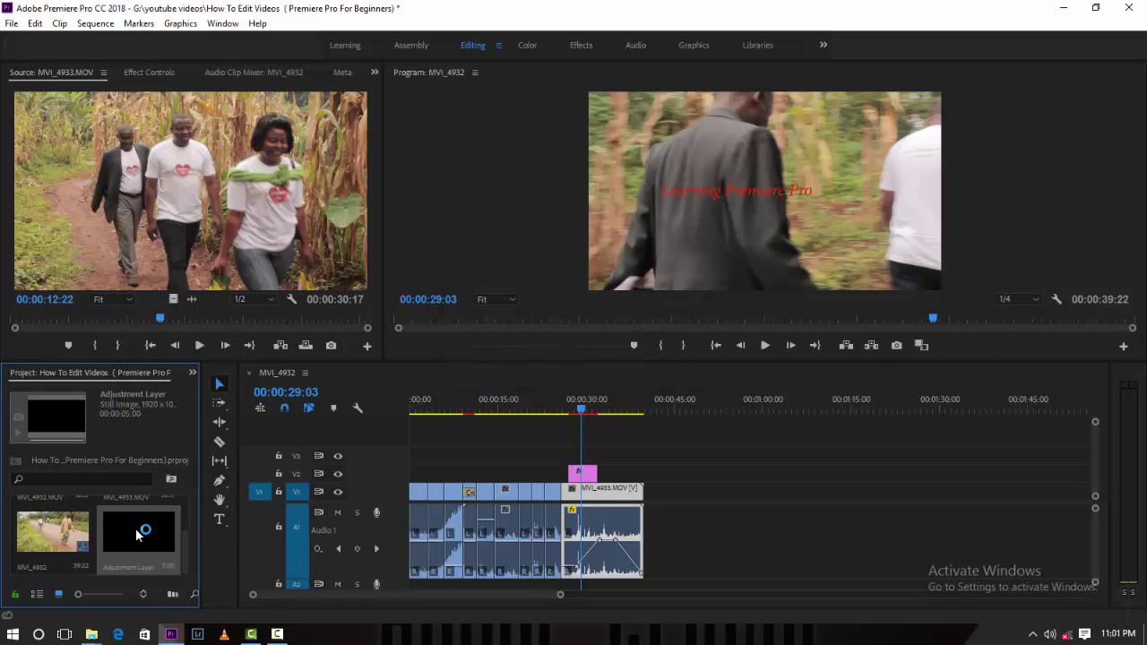
- Place the adjustment layer on V4 at the sequence start and extend it to the end of the last clip
{"action": "left_click_drag", "start_coordinate": [157, 516], "coordinate": [417, 439]}
{"action": "left_click", "coordinate": [426, 408]}
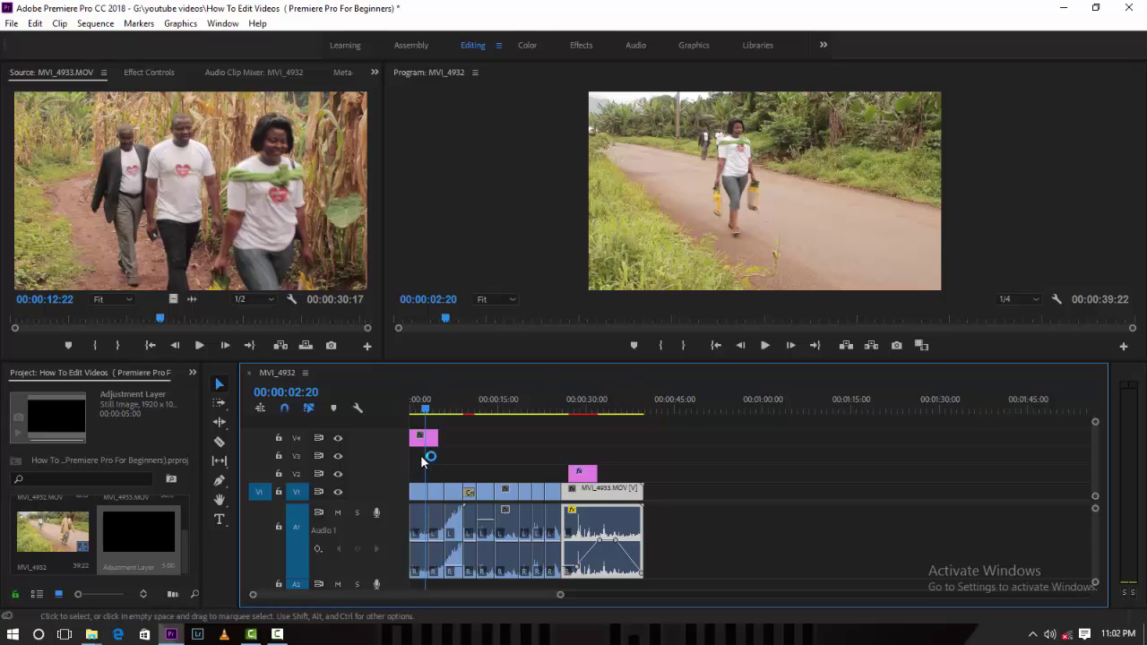
{"action": "left_click_drag", "start_coordinate": [435, 438], "coordinate": [637, 439]}
{"action": "left_click_drag", "start_coordinate": [455, 405], "coordinate": [444, 408]}
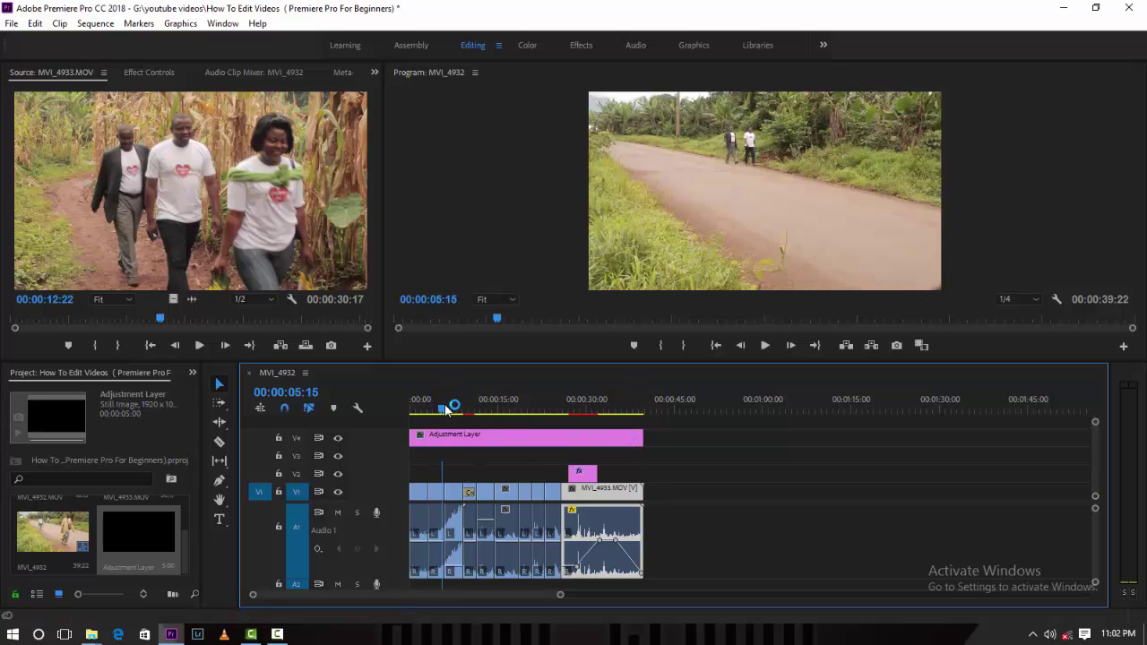
{"action": "left_click", "coordinate": [428, 405]}
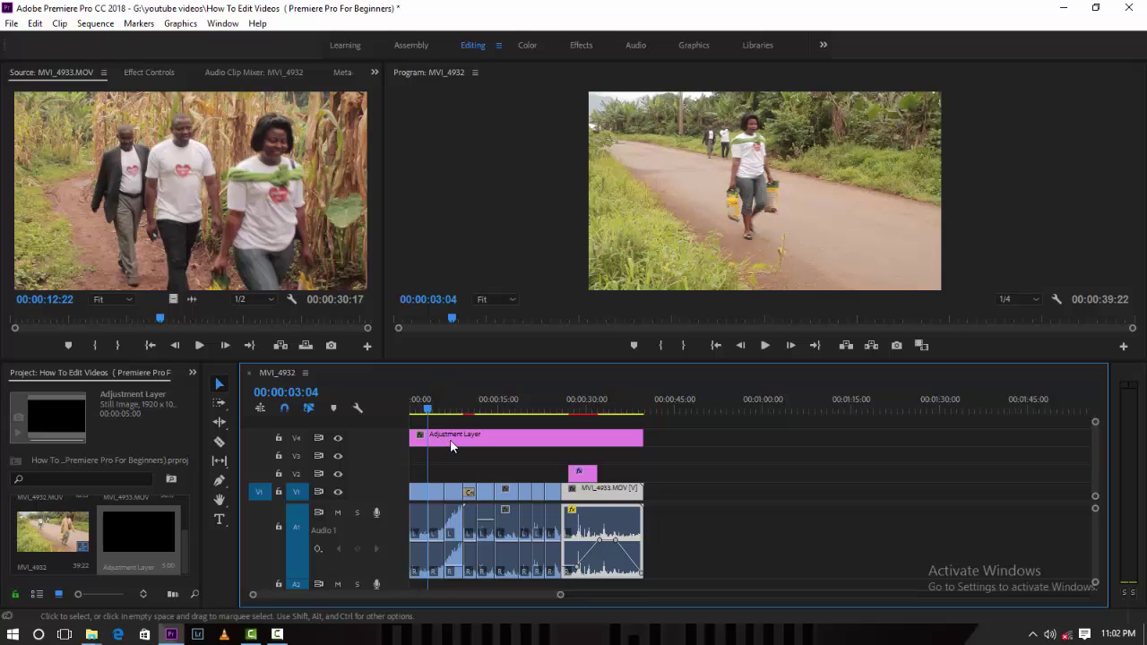
- Apply the Fast Color Corrector effect to the adjustment layer on V4
{"action": "left_click", "coordinate": [450, 441]}
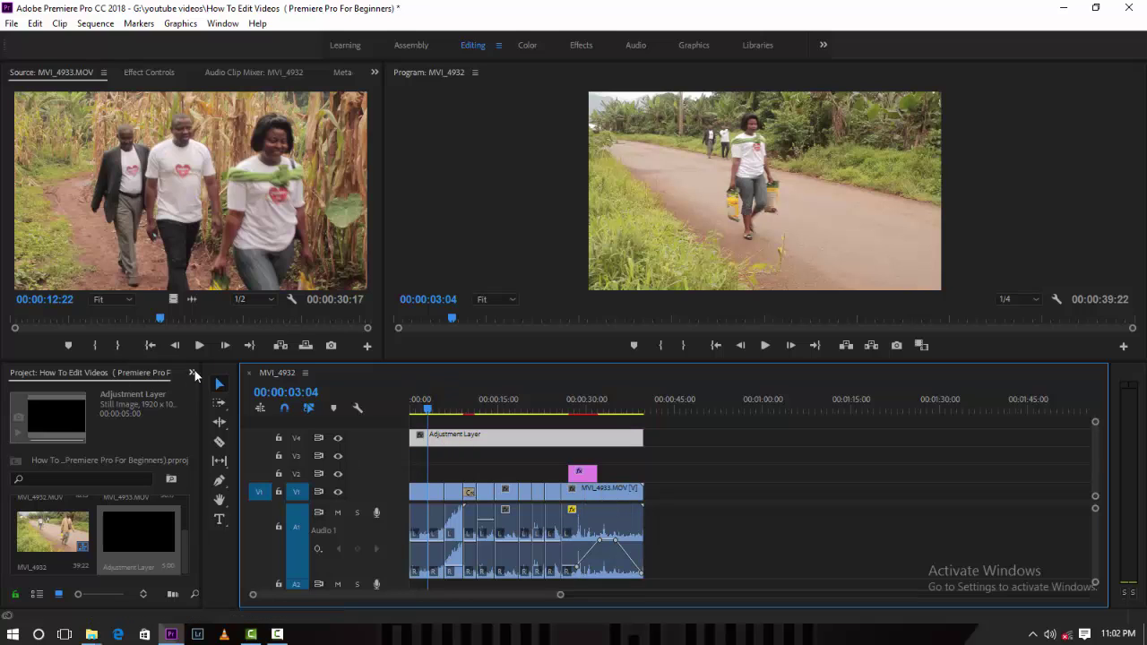
{"action": "left_click", "coordinate": [191, 372]}
{"action": "left_click", "coordinate": [224, 451]}
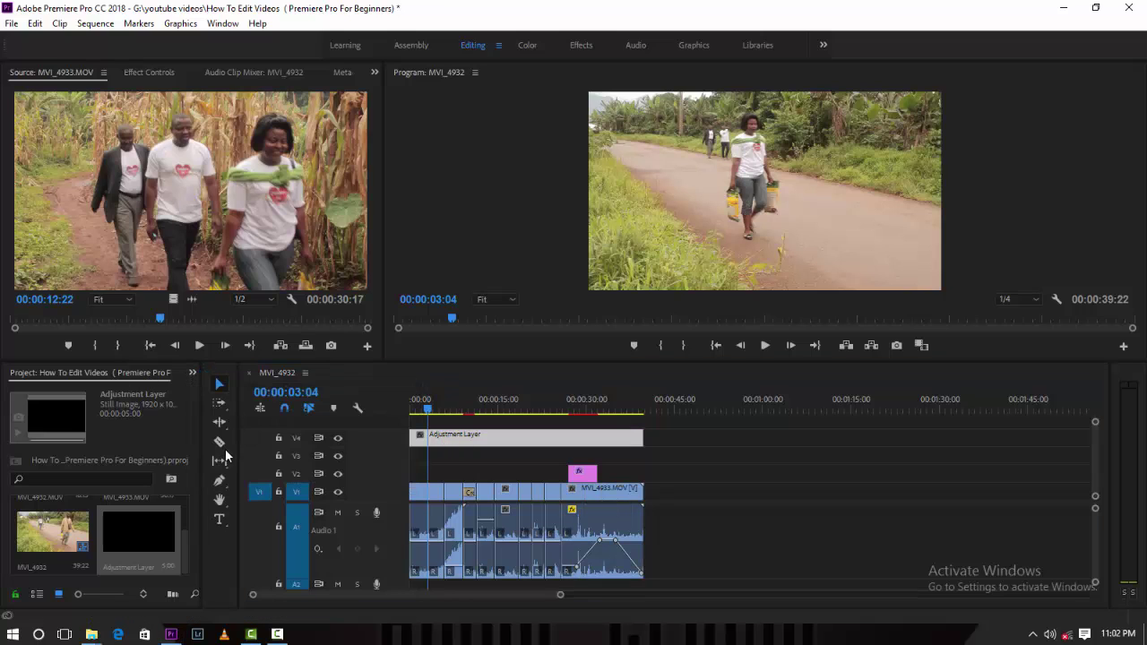
{"action": "left_click", "coordinate": [72, 391]}
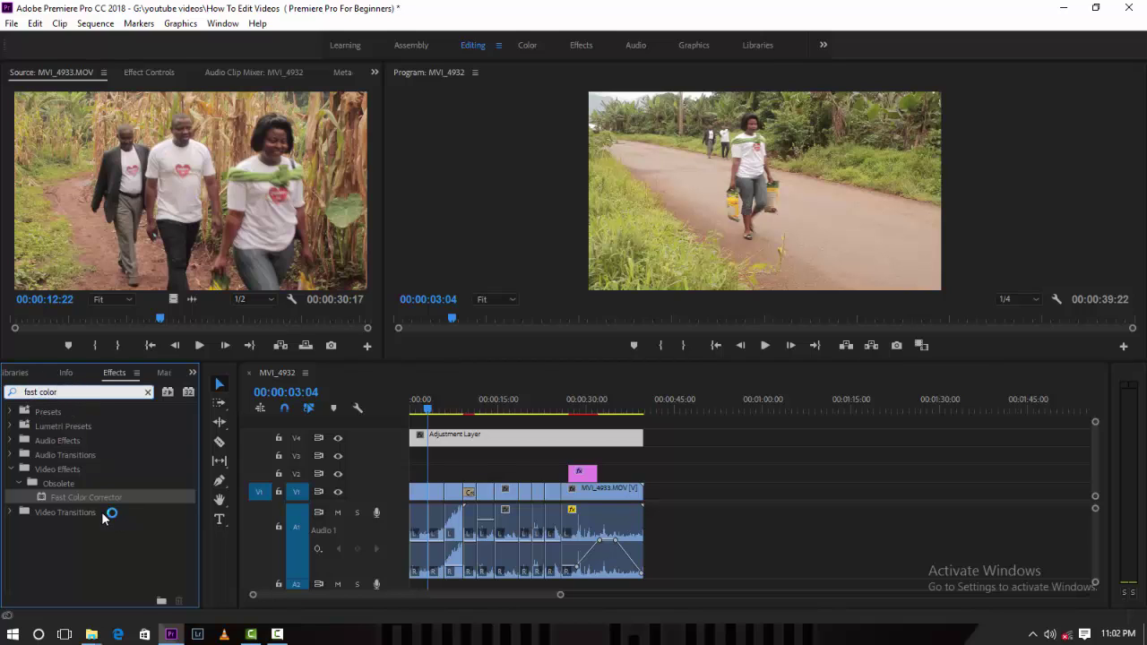
{"action": "left_click_drag", "start_coordinate": [80, 498], "coordinate": [508, 440]}
- Shift the adjustment layer's Fast Color Corrector hue balance toward blue-cyan, with a magnitude of about 45 and an angle of 56°
{"action": "left_click", "coordinate": [447, 408]}
{"action": "left_click_drag", "start_coordinate": [448, 406], "coordinate": [448, 405]}
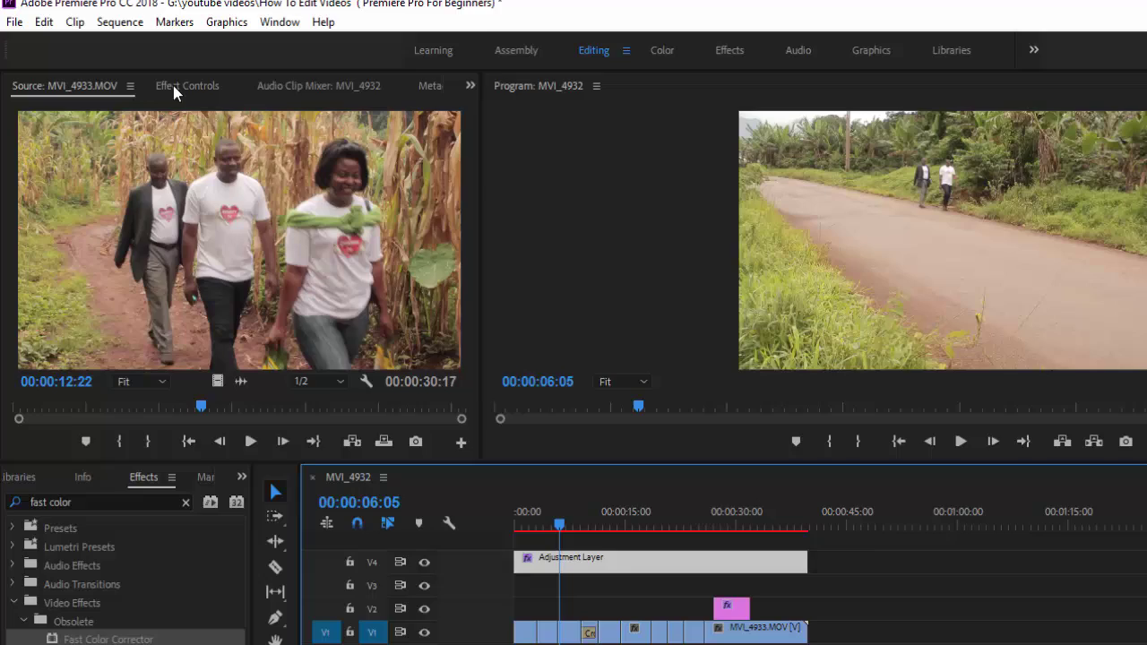
{"action": "left_click", "coordinate": [175, 86]}
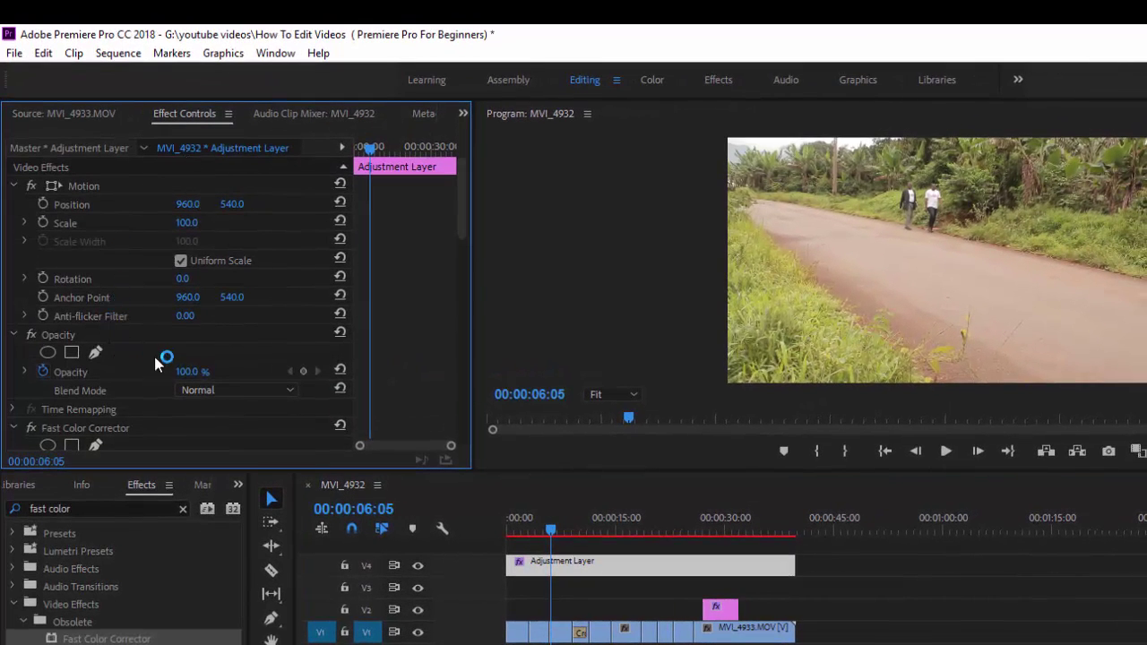
{"action": "scroll", "coordinate": [287, 338], "scroll_direction": "down", "scroll_amount": 5}
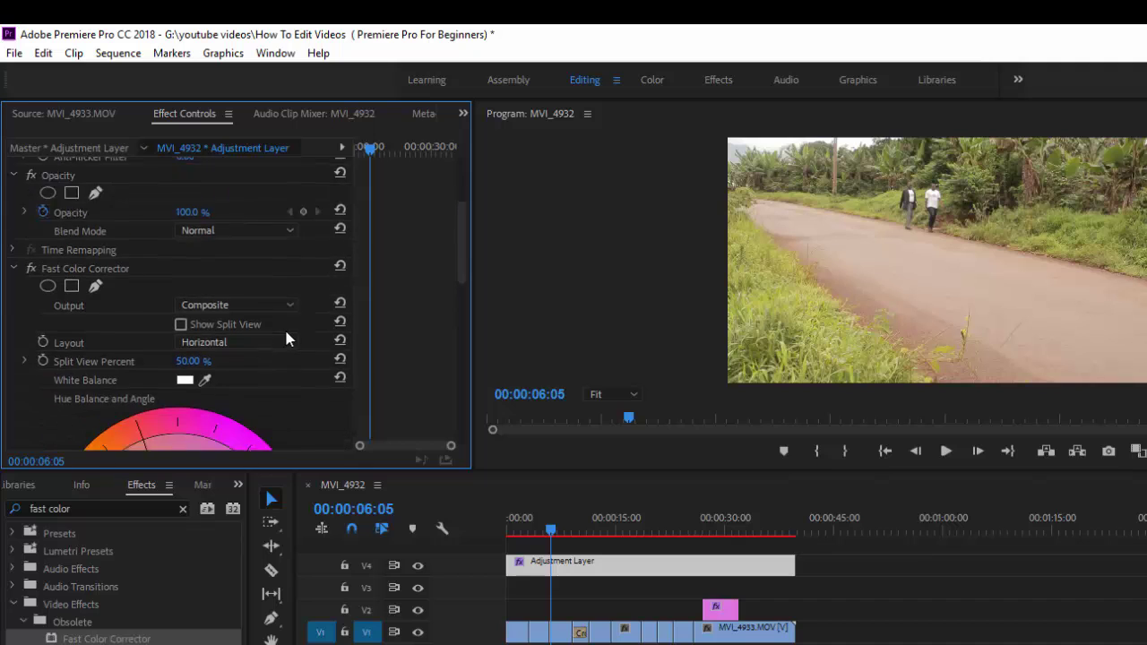
{"action": "scroll", "coordinate": [285, 333], "scroll_direction": "down", "scroll_amount": 5}
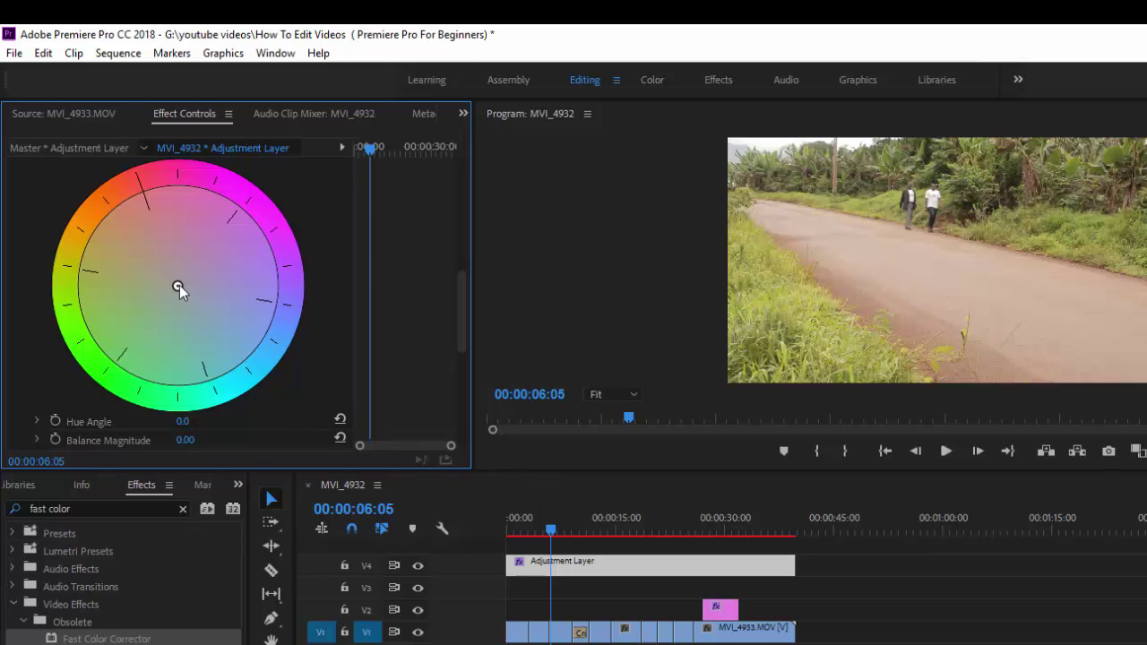
{"action": "left_click_drag", "start_coordinate": [177, 288], "coordinate": [203, 327]}
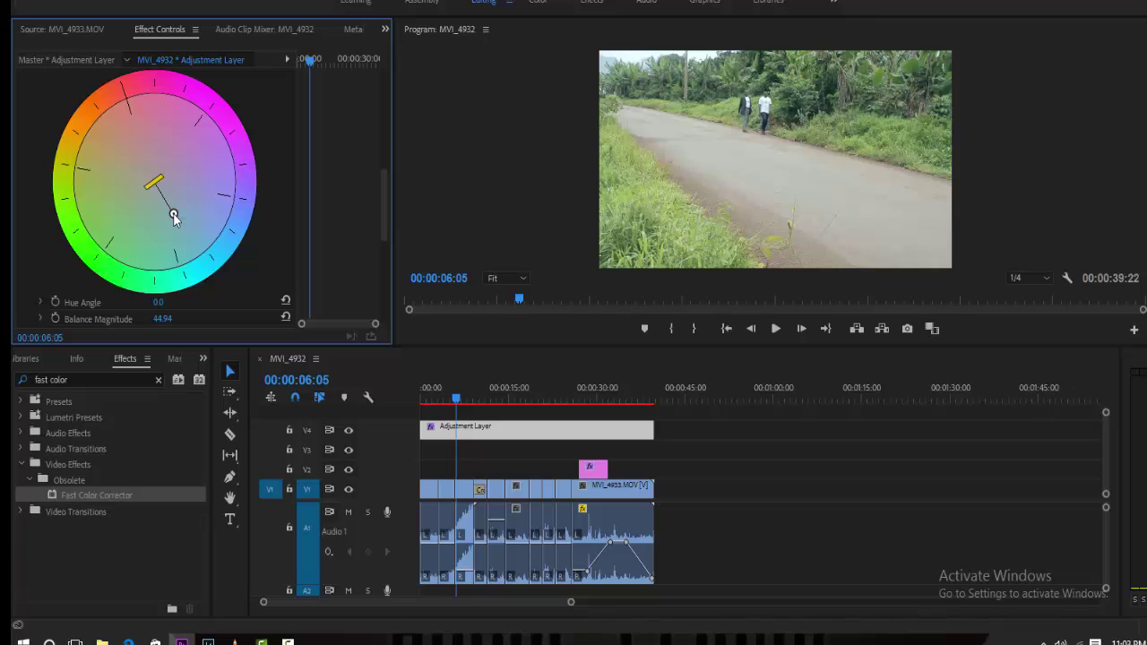
{"action": "left_click_drag", "start_coordinate": [175, 218], "coordinate": [174, 215]}
{"action": "scroll", "coordinate": [269, 213], "scroll_direction": "up", "scroll_amount": 5}
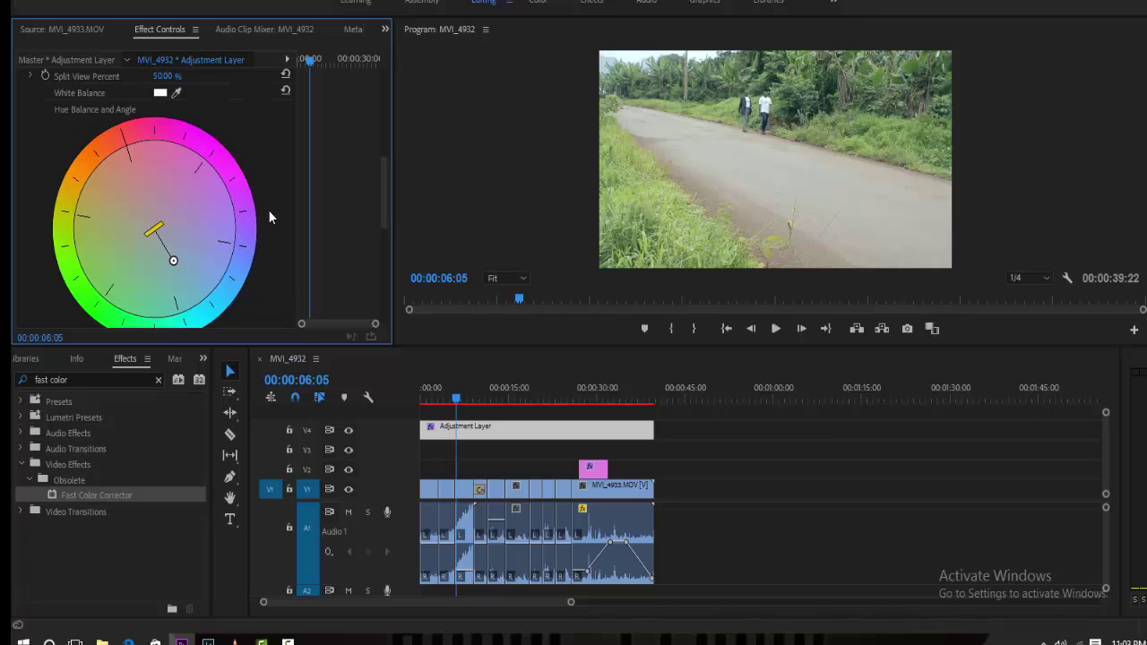
- Darken the adjustment layer by lowering the input gray level to 0.6 and the output white level to about 231.6
{"action": "scroll", "coordinate": [268, 215], "scroll_direction": "down", "scroll_amount": 10}
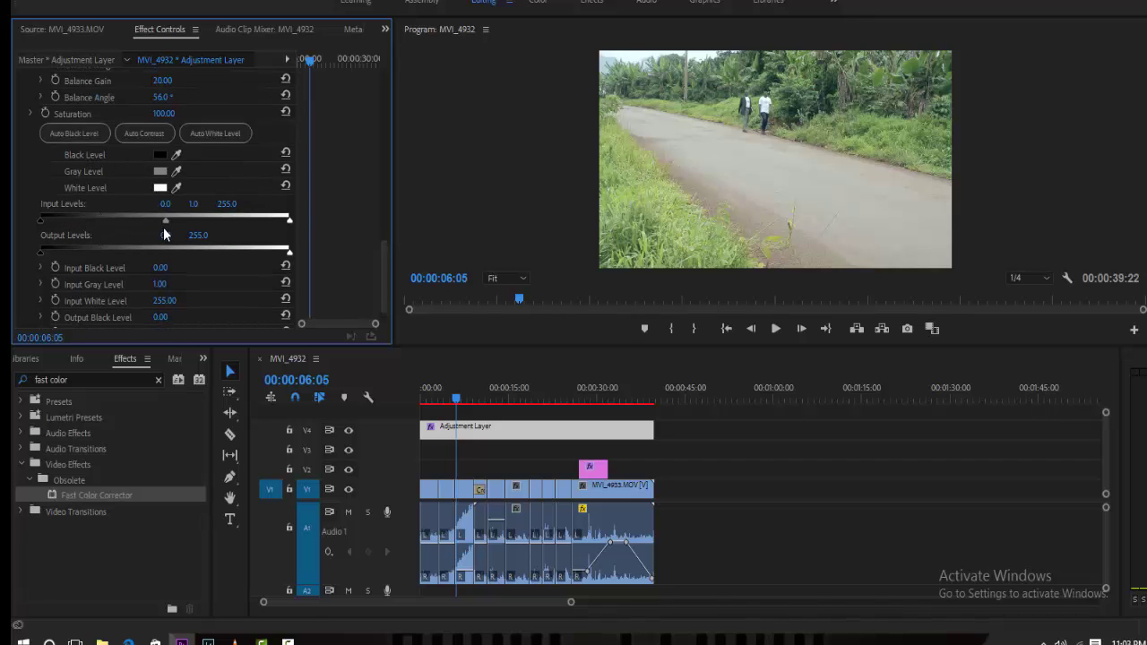
{"action": "left_click_drag", "start_coordinate": [165, 219], "coordinate": [134, 251]}
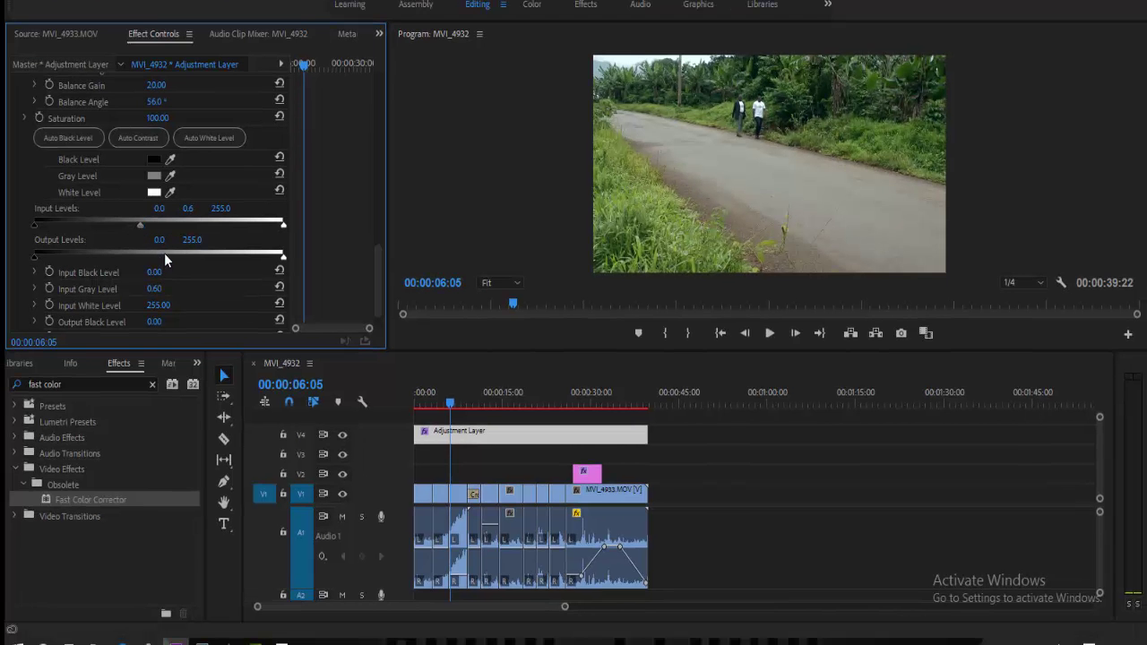
{"action": "left_click_drag", "start_coordinate": [283, 256], "coordinate": [260, 259]}
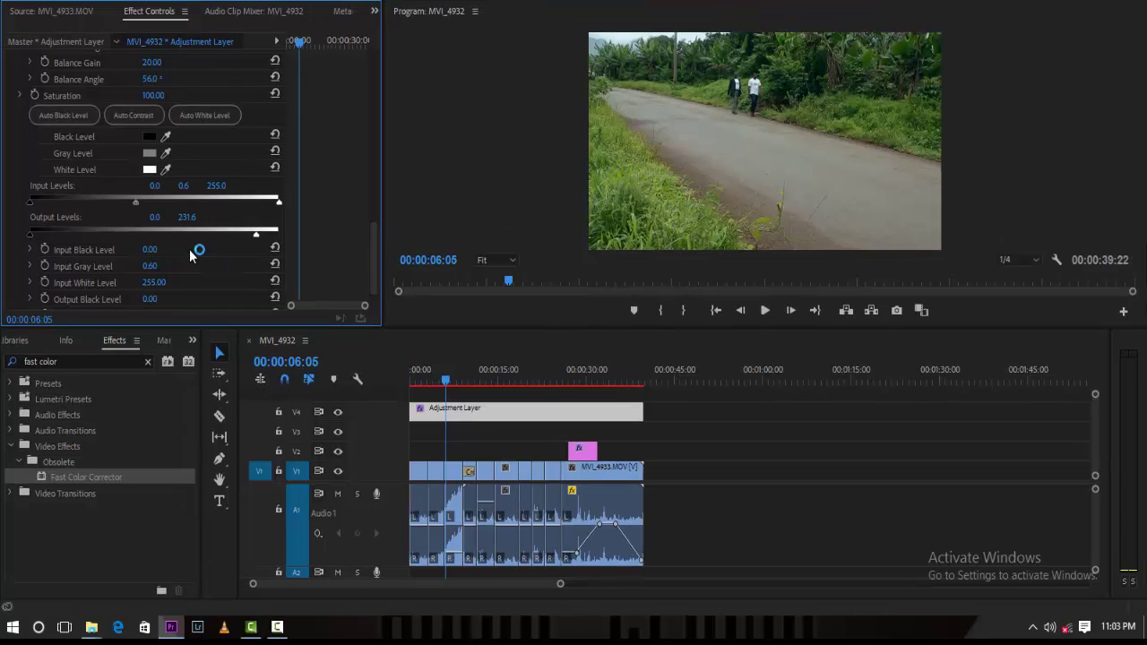
{"action": "scroll", "coordinate": [194, 271], "scroll_direction": "down", "scroll_amount": 2}
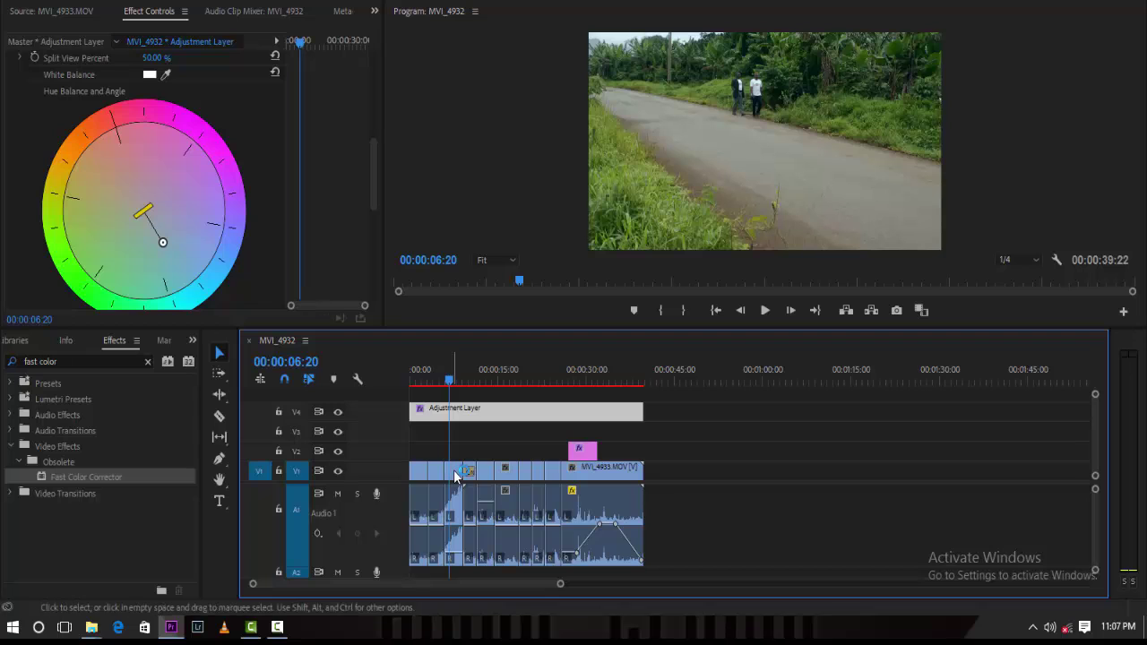
- Hide and show track V4 twice to compare the footage with and without the colour correction
{"action": "left_click", "coordinate": [338, 413]}
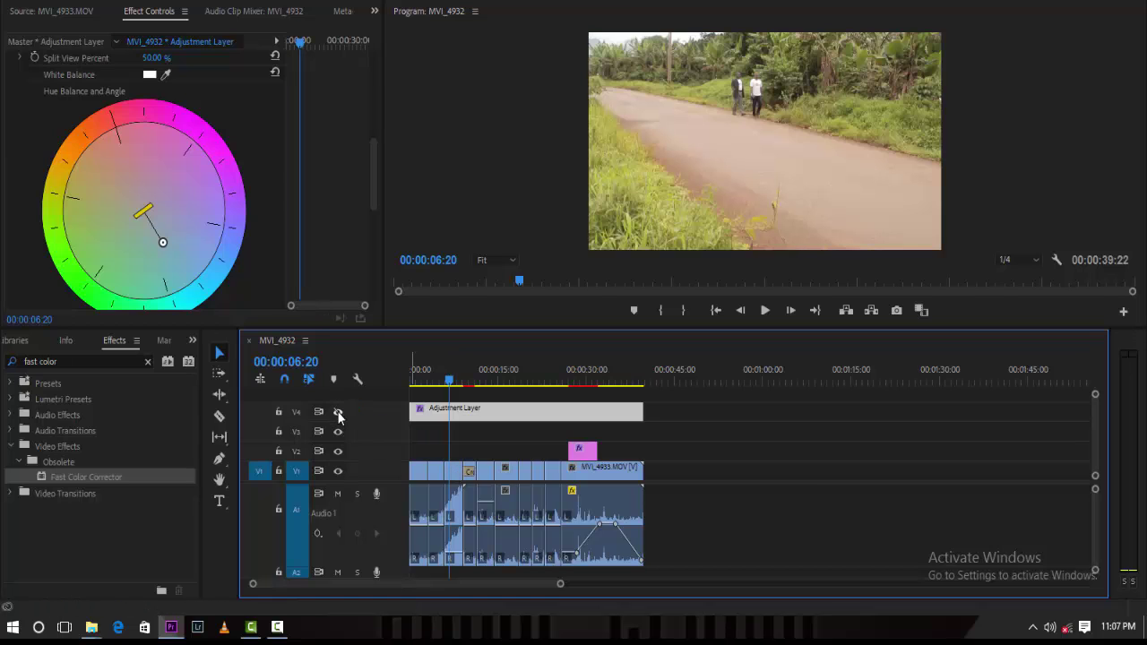
{"action": "left_click", "coordinate": [338, 412]}
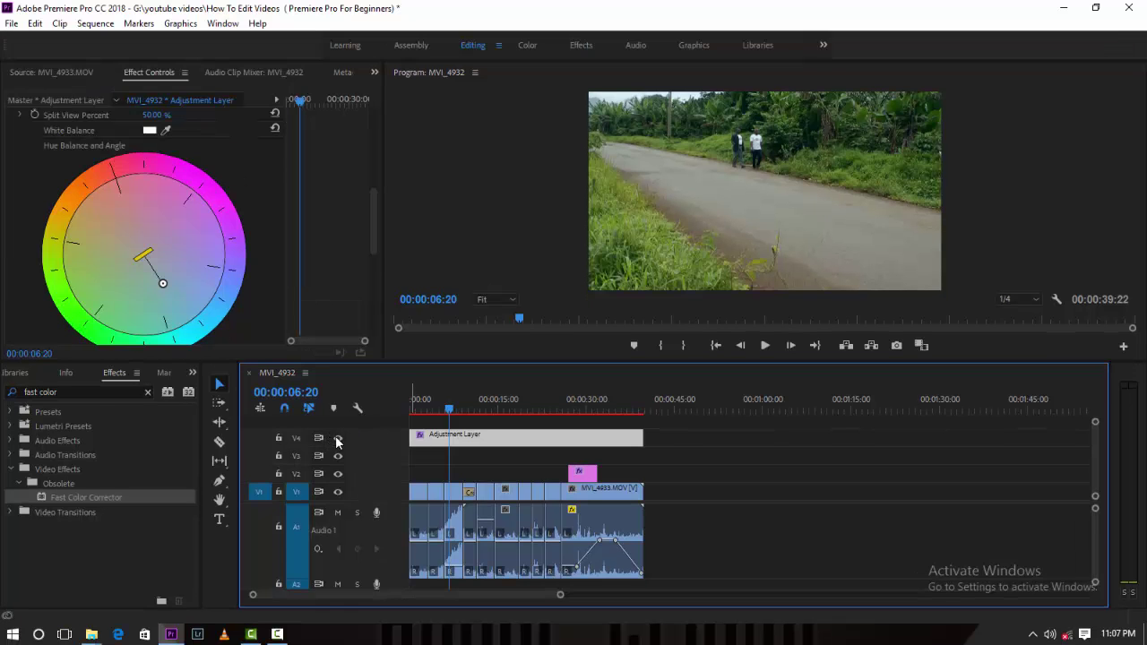
{"action": "left_click", "coordinate": [337, 438]}
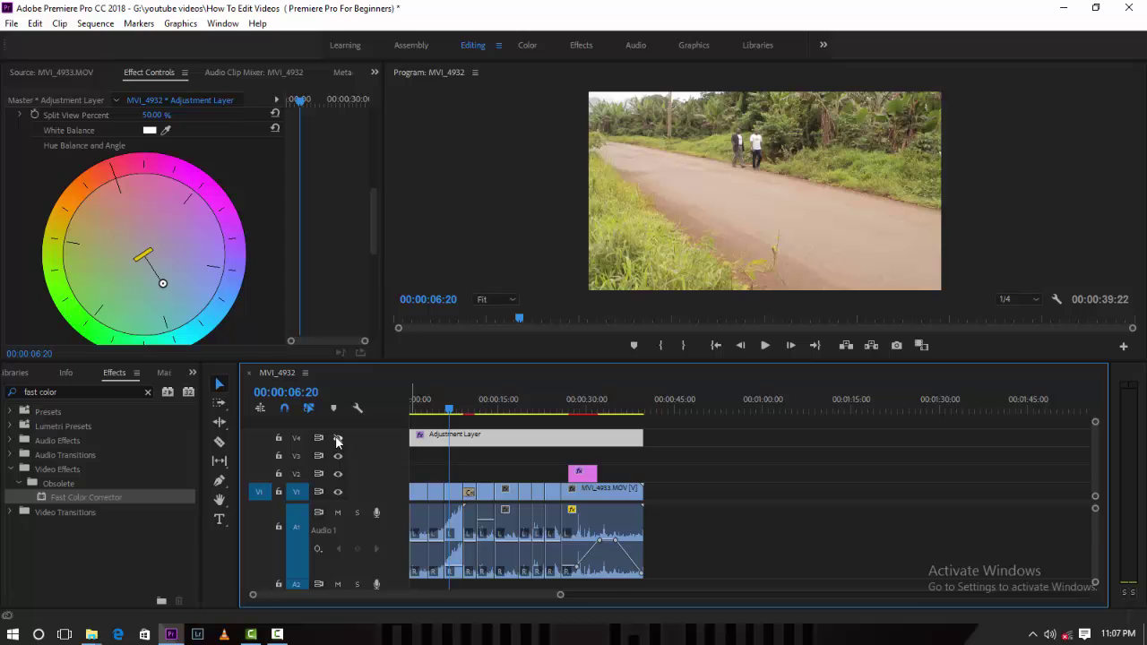
{"action": "left_click", "coordinate": [337, 438]}
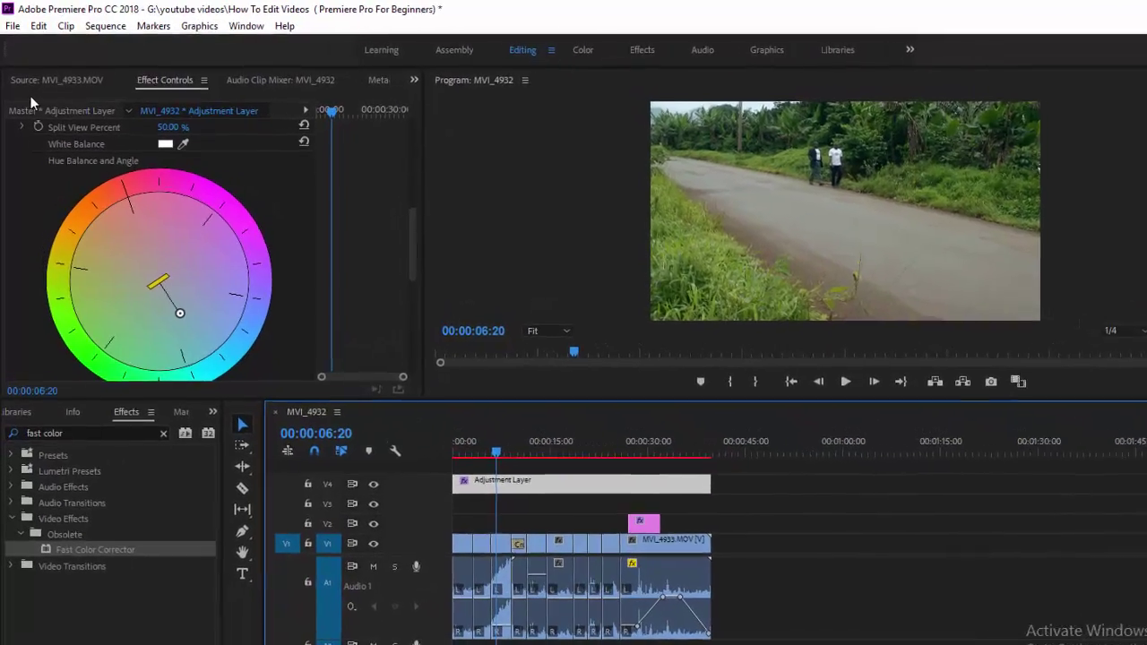
- Open the media export settings for the sequence and choose the H.264 format with the Match Source - High bitrate preset
{"action": "left_click", "coordinate": [13, 28]}
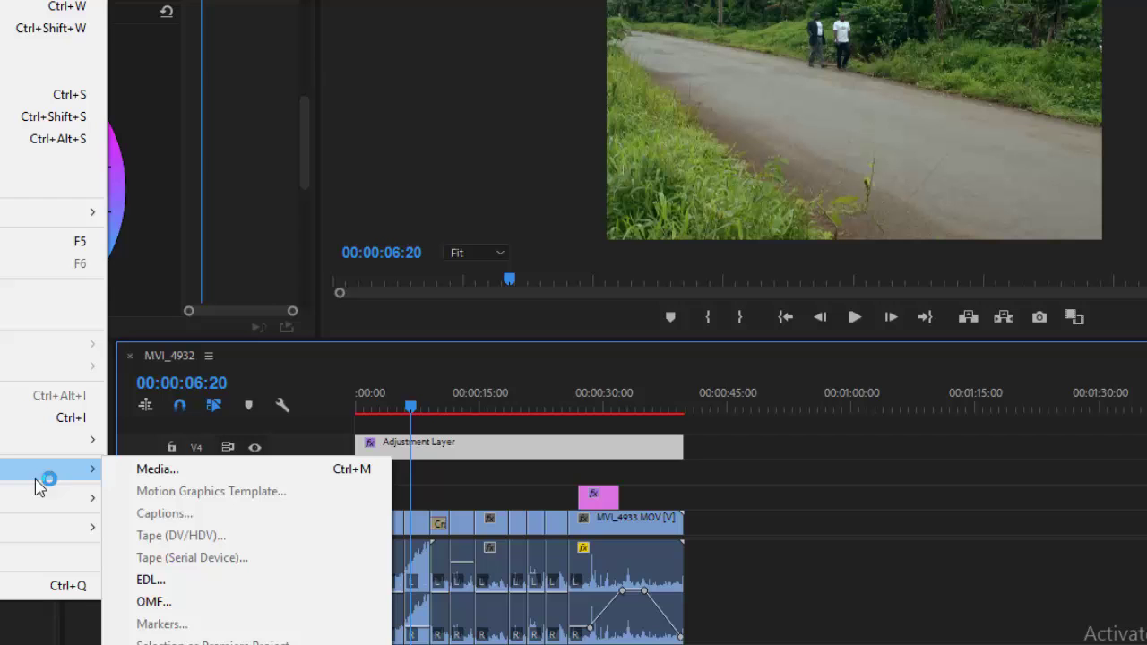
{"action": "left_click", "coordinate": [176, 472]}
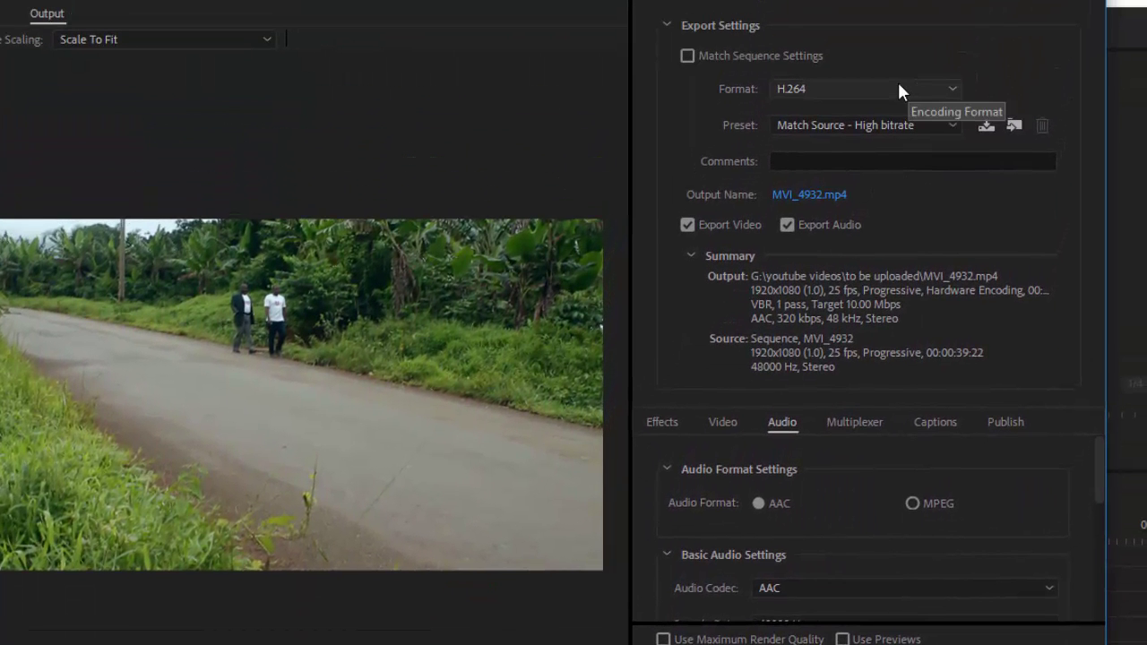
{"action": "left_click", "coordinate": [899, 87]}
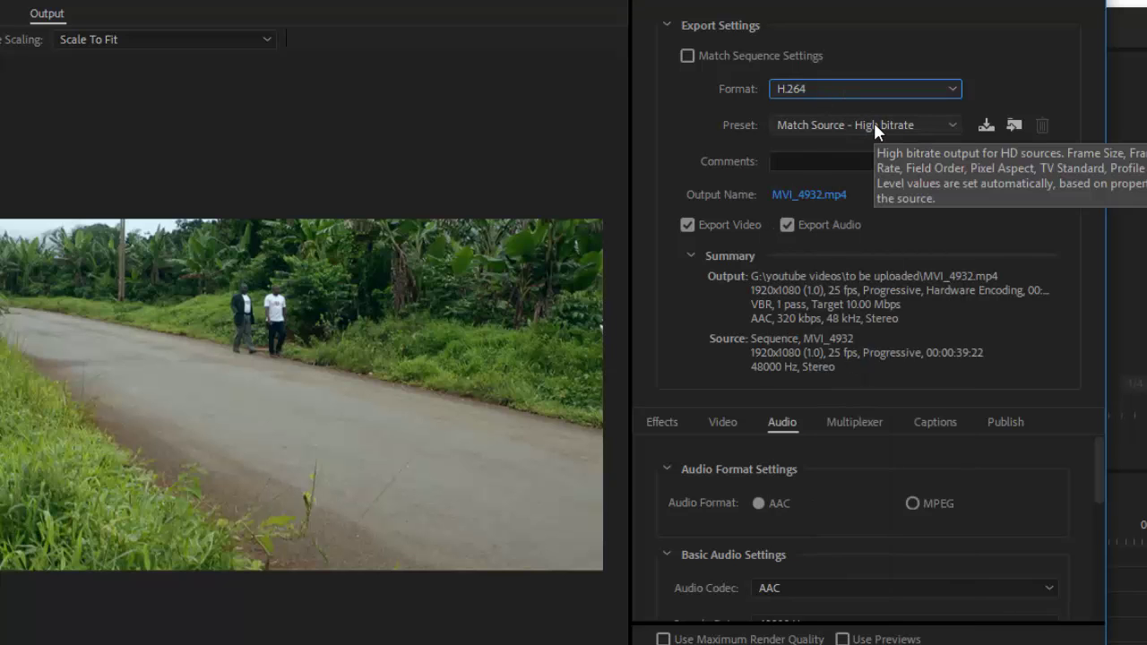
{"action": "left_click", "coordinate": [873, 126]}
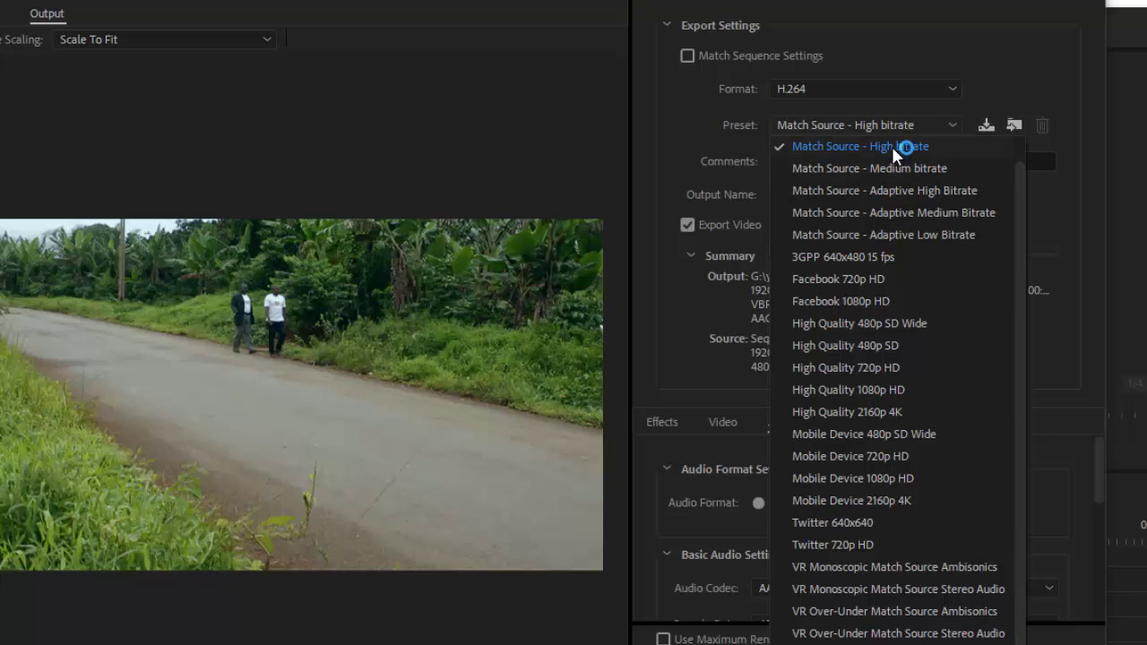
{"action": "left_click", "coordinate": [891, 146]}
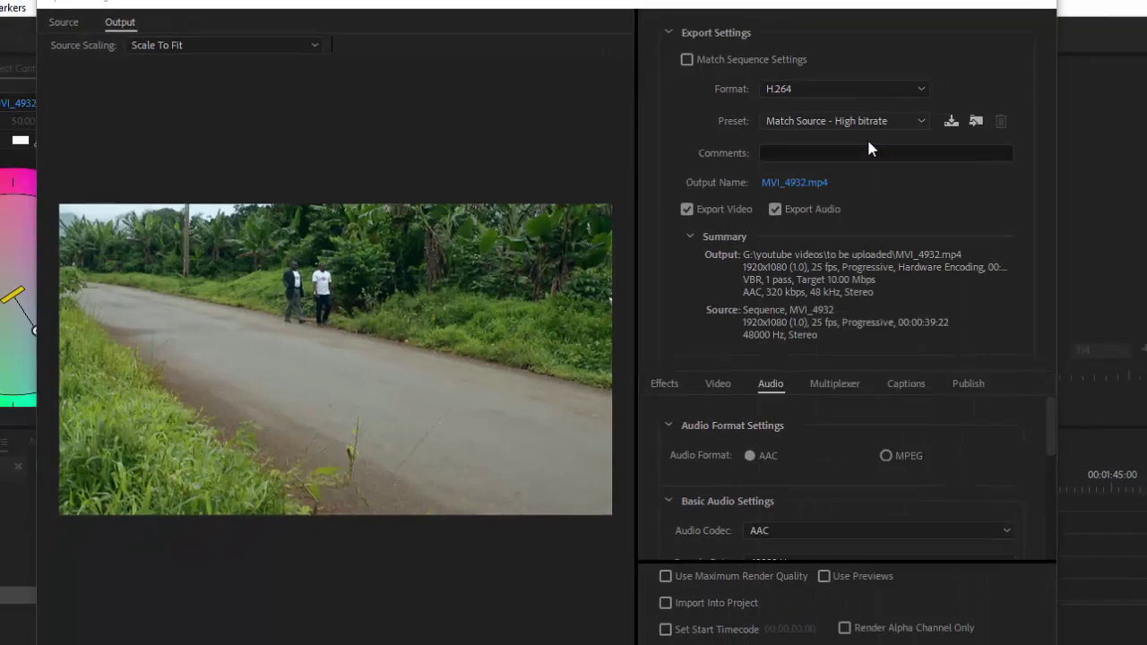
- Review the video export settings, from the basic video settings down to the advanced and VR options
{"action": "left_click", "coordinate": [723, 422]}
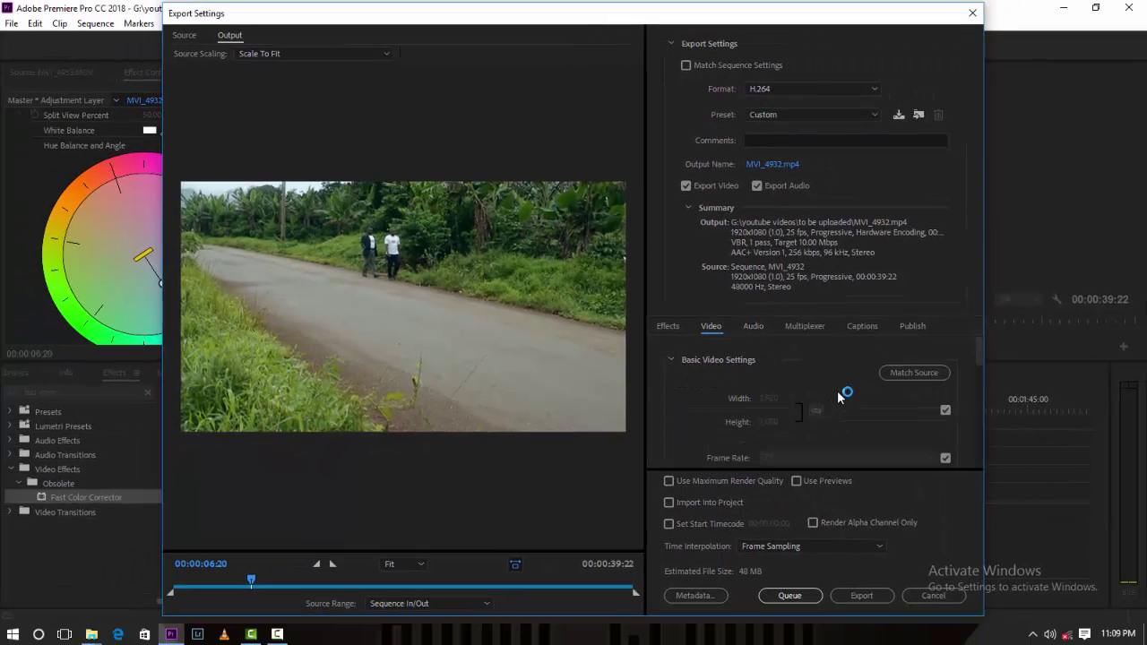
{"action": "scroll", "coordinate": [834, 414], "scroll_direction": "down", "scroll_amount": 3}
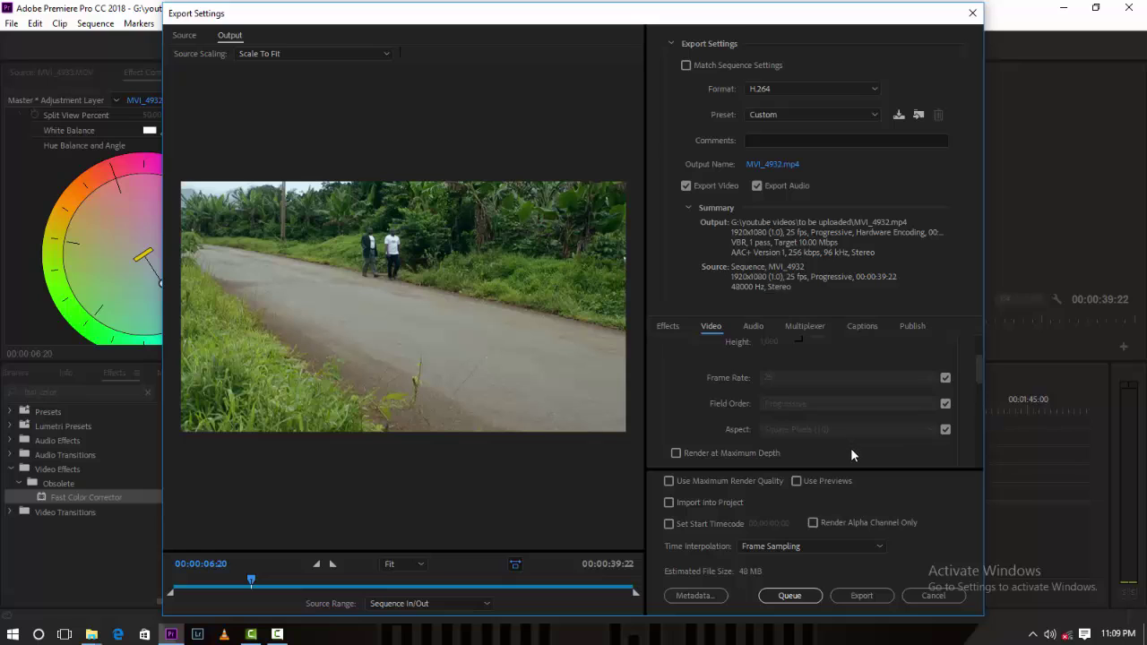
{"action": "scroll", "coordinate": [851, 450], "scroll_direction": "down", "scroll_amount": 4}
{"action": "scroll", "coordinate": [852, 452], "scroll_direction": "down", "scroll_amount": 4}
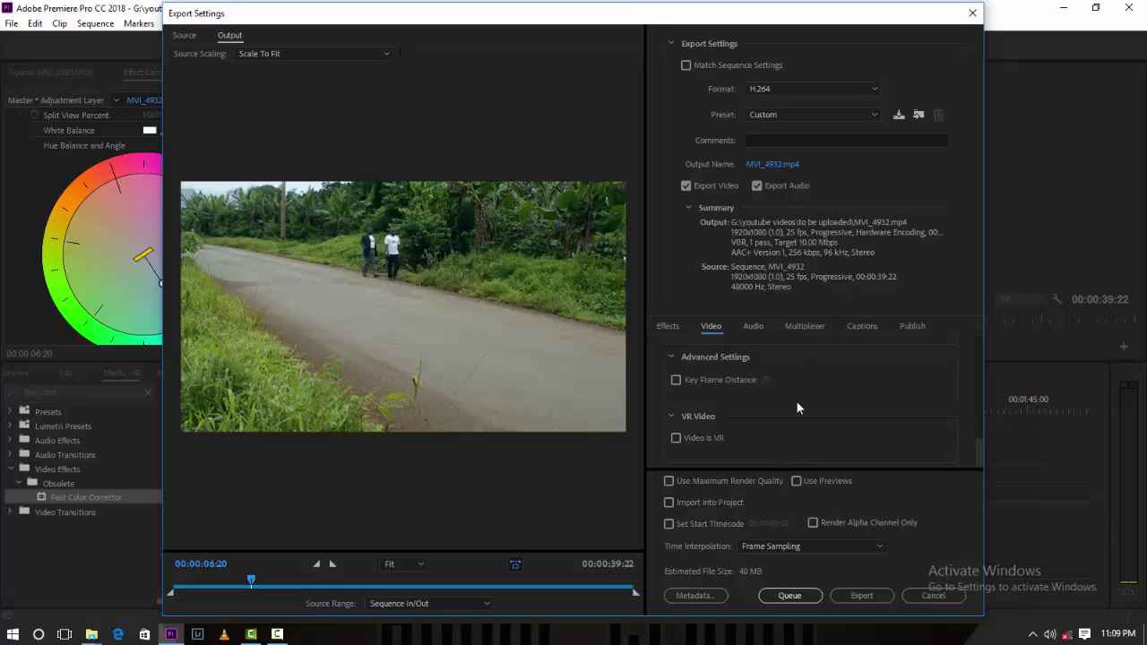
{"action": "scroll", "coordinate": [797, 414], "scroll_direction": "up", "scroll_amount": 8}
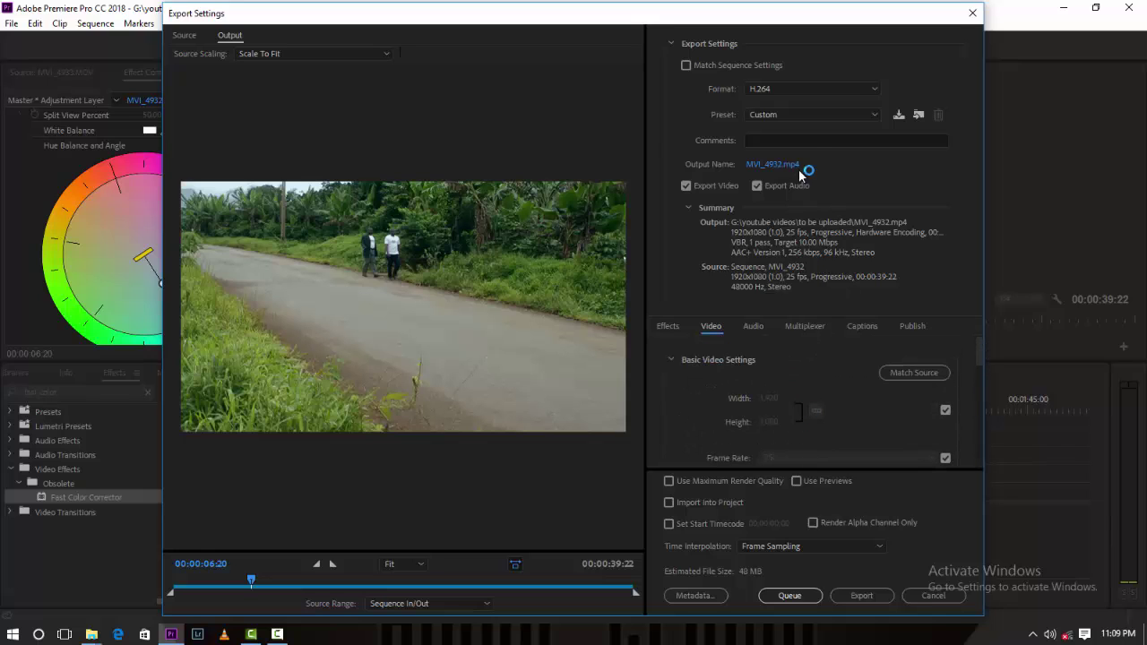
- Start exporting the sequence as MVI_4932.mp4, cancel the encoding, and close the export settings
{"action": "left_click", "coordinate": [864, 598]}
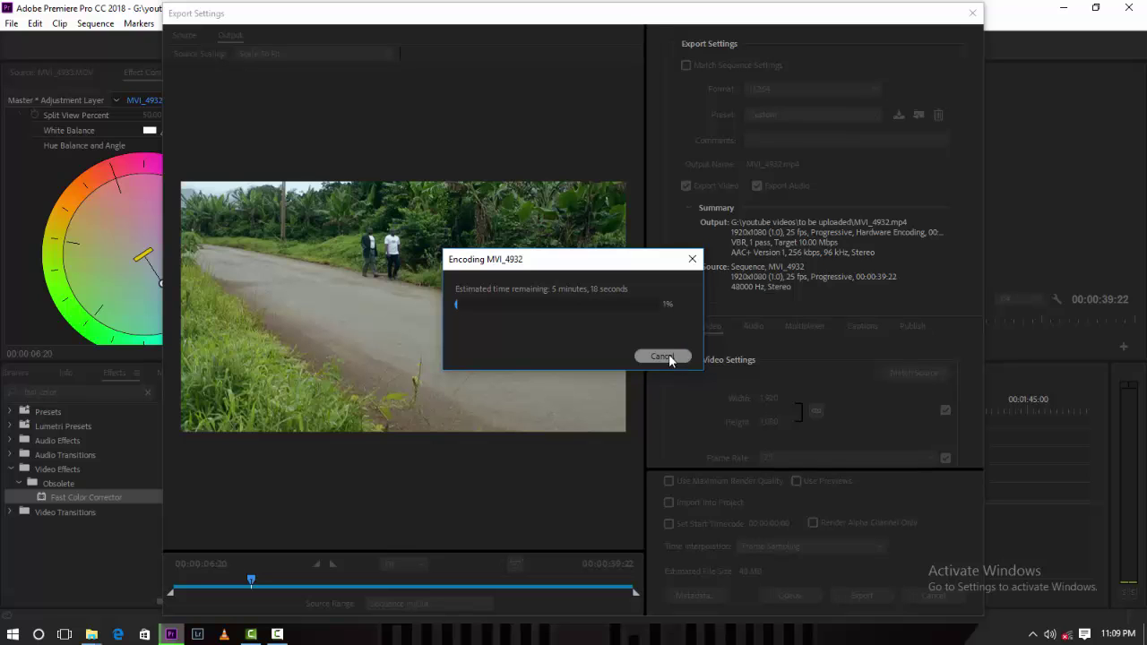
{"action": "key", "text": "Escape"}
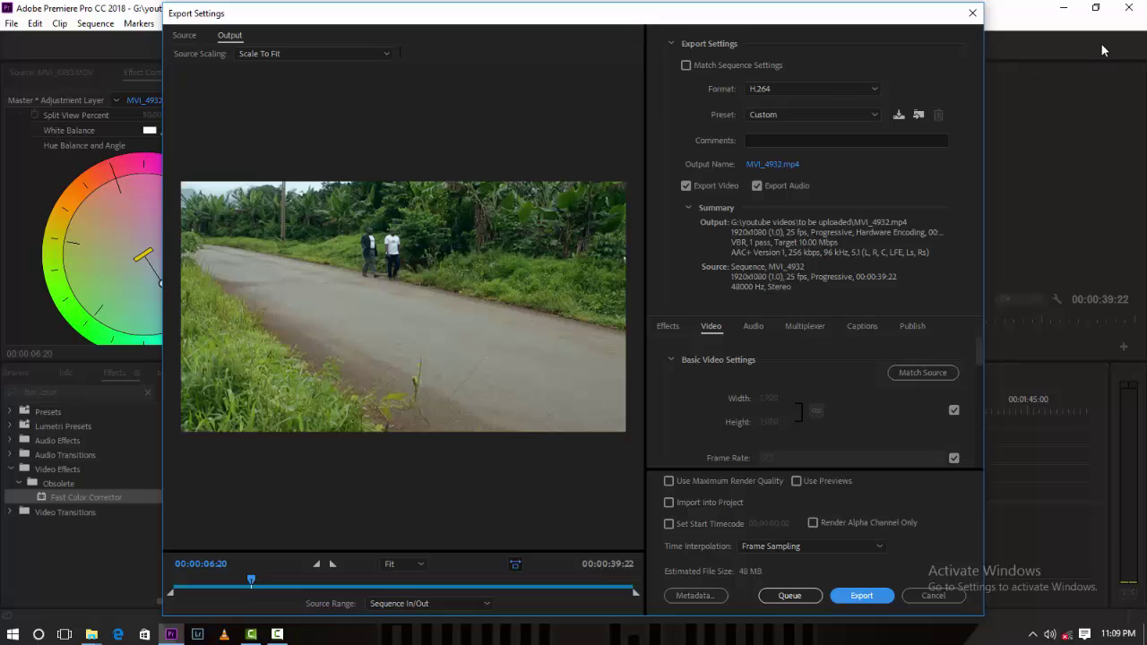
{"action": "left_click", "coordinate": [979, 17]}
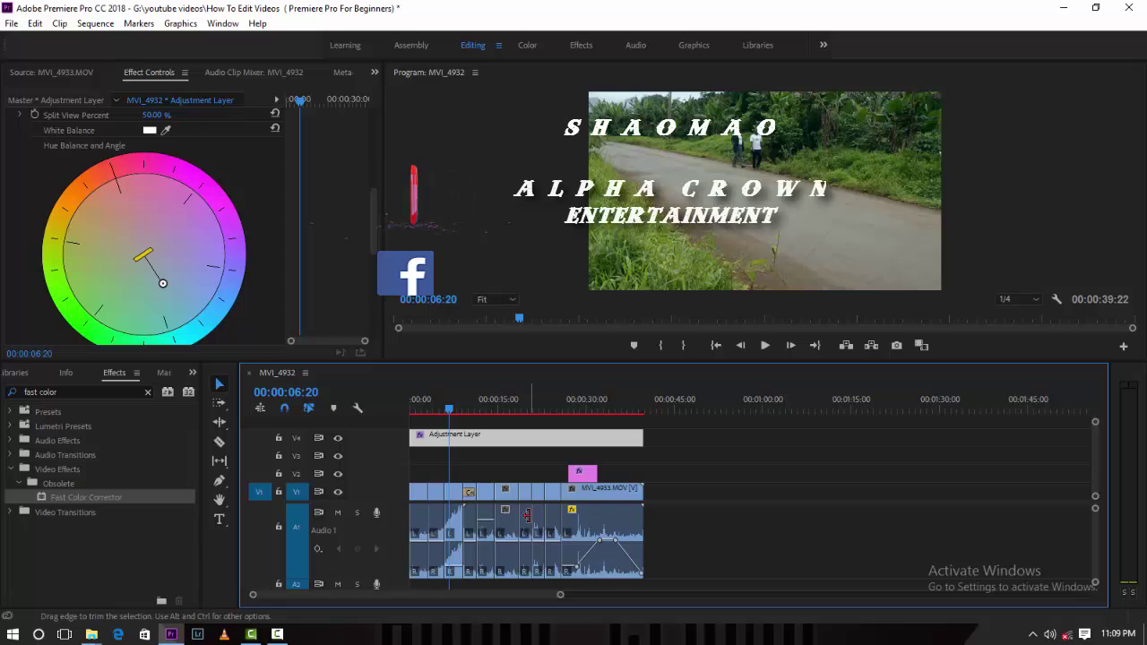
{"action": "left_click", "coordinate": [459, 411]}
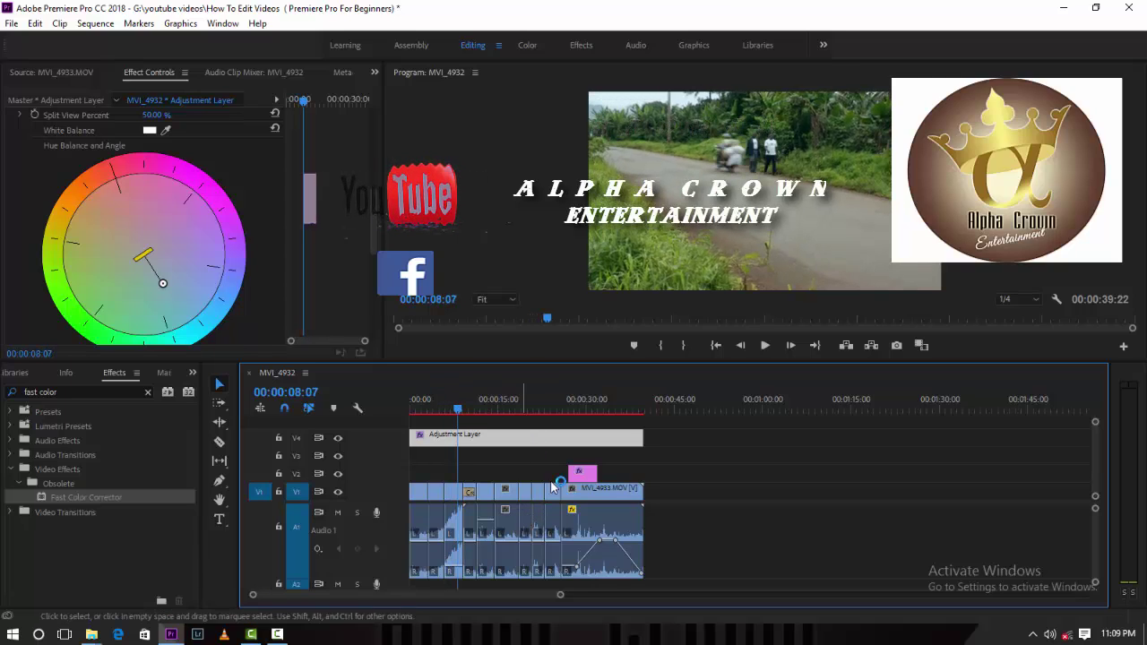